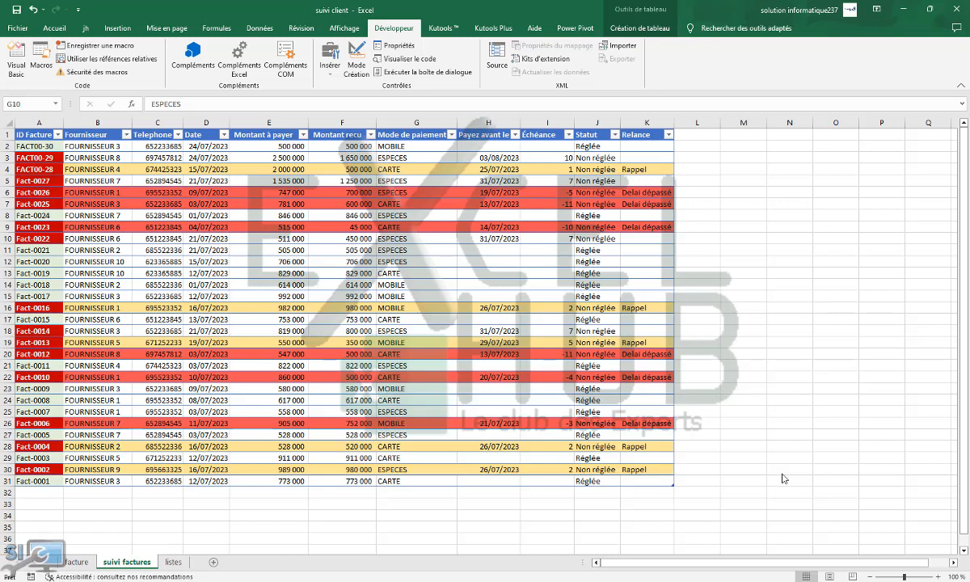
pyautogui.click(409, 220)
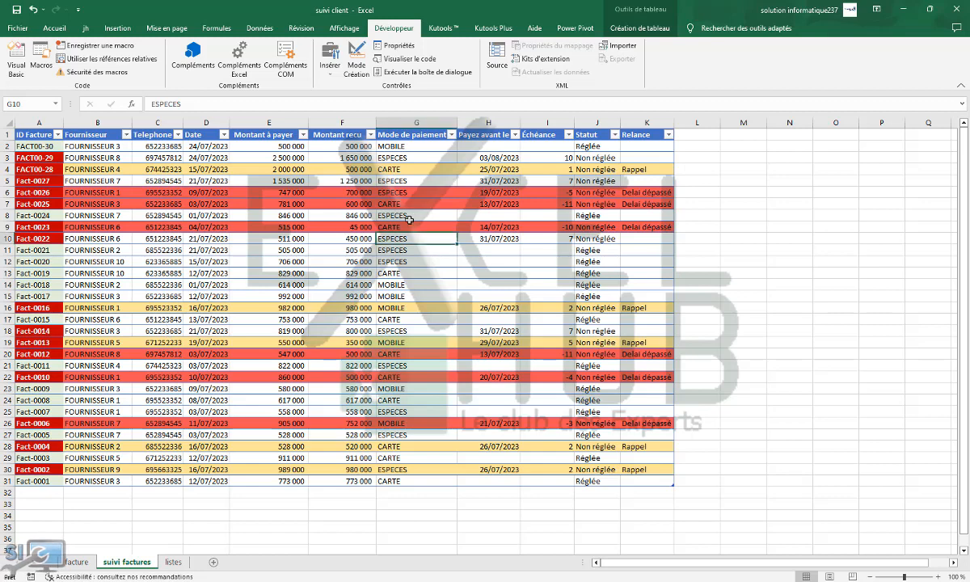
pyautogui.click(414, 216)
pyautogui.click(502, 171)
pyautogui.click(630, 169)
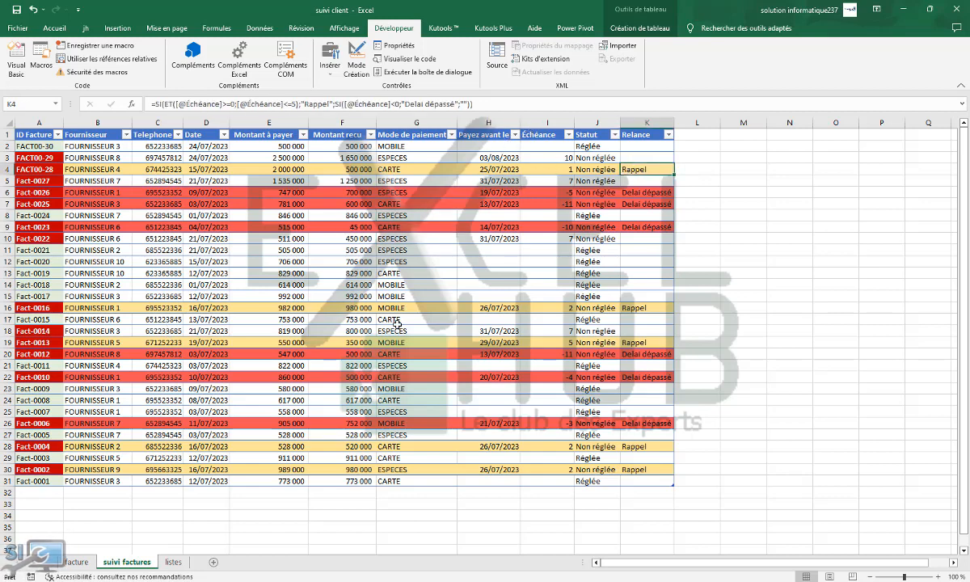
pyautogui.click(647, 273)
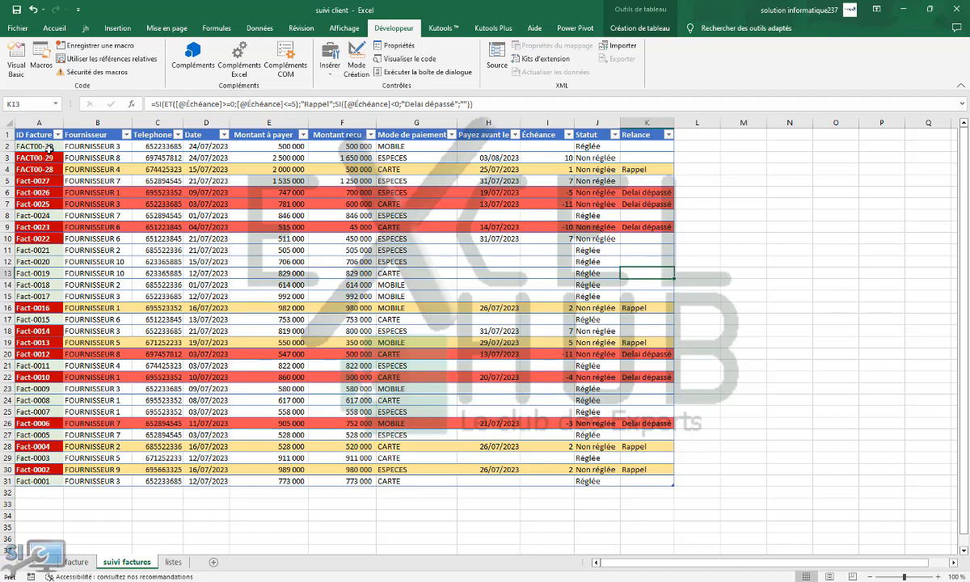
# Step: Widen the ID Facture column slightly
pyautogui.moveTo(63, 124); pyautogui.dragTo(76, 125)
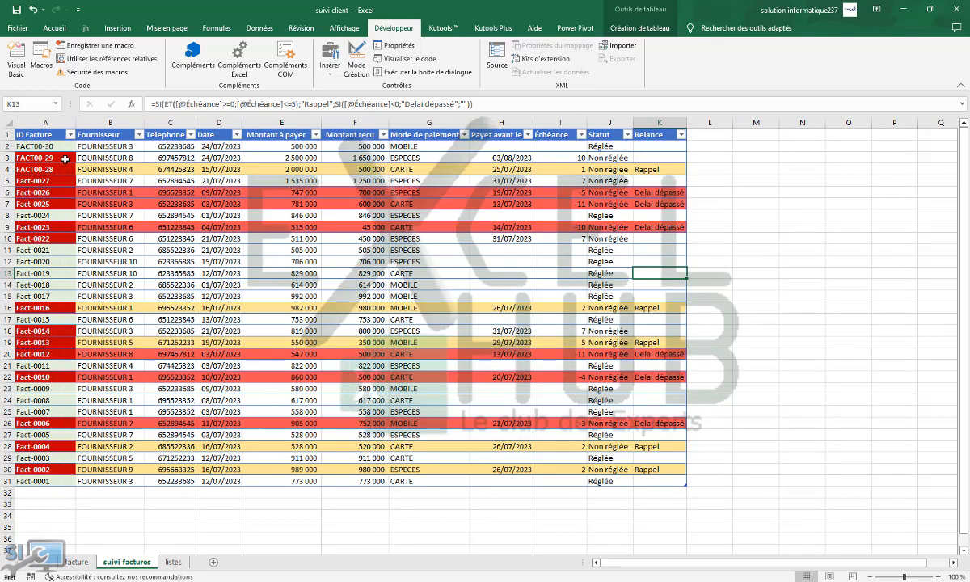
# Step: Examine the first invoice row field by field, from ID Facture to Relance, including the Échéance, Statut and Relance formulas
pyautogui.click(50, 144)
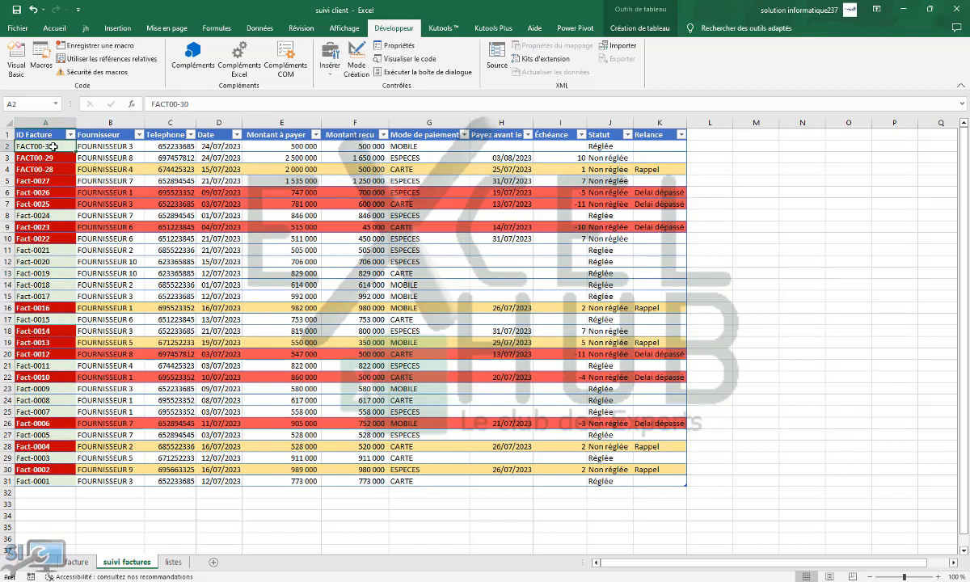
pyautogui.click(101, 145)
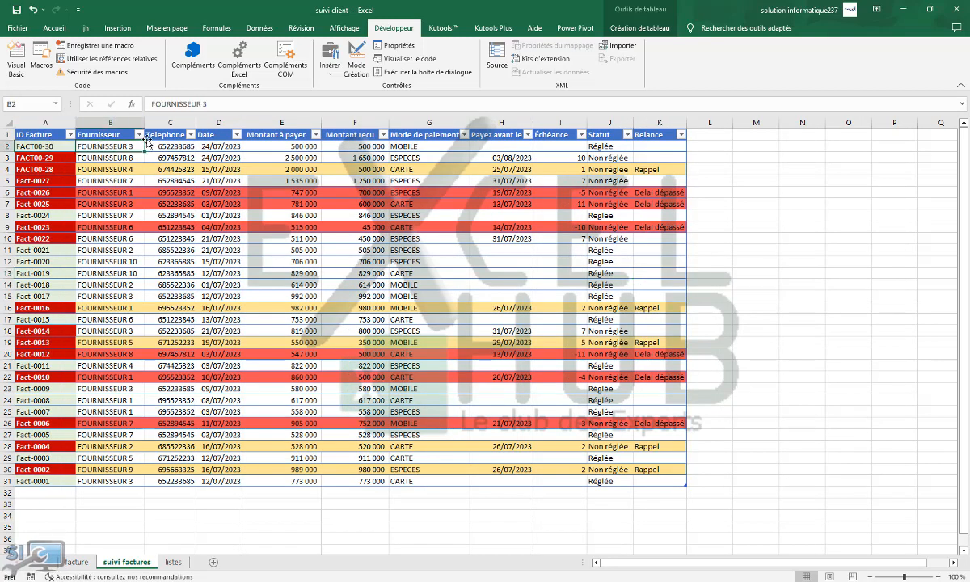
pyautogui.click(219, 145)
pyautogui.click(281, 143)
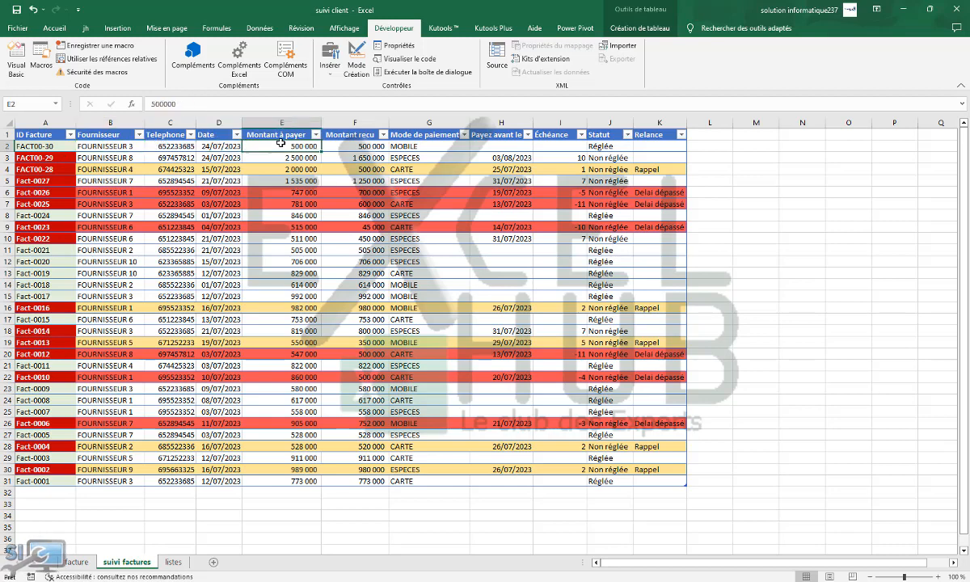
pyautogui.click(362, 148)
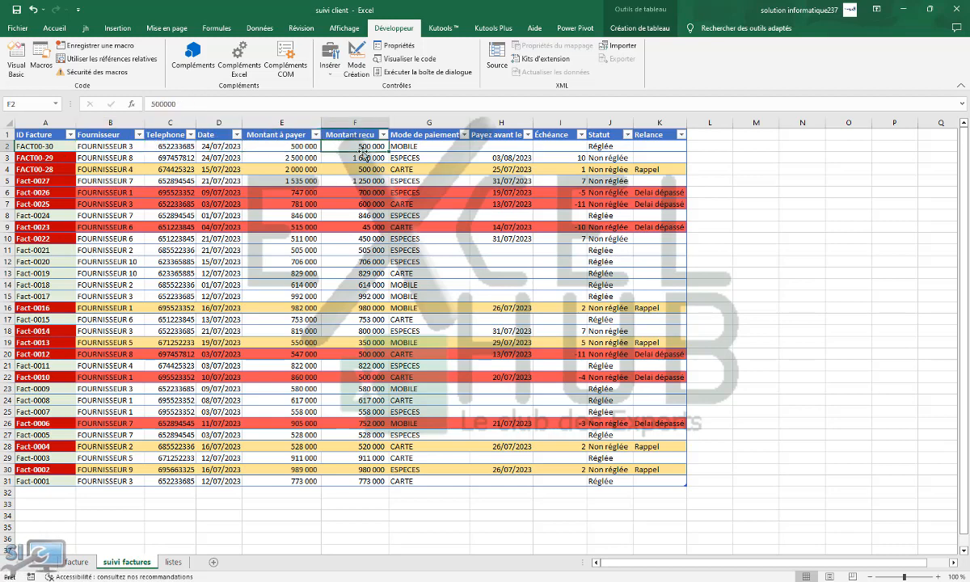
pyautogui.click(402, 153)
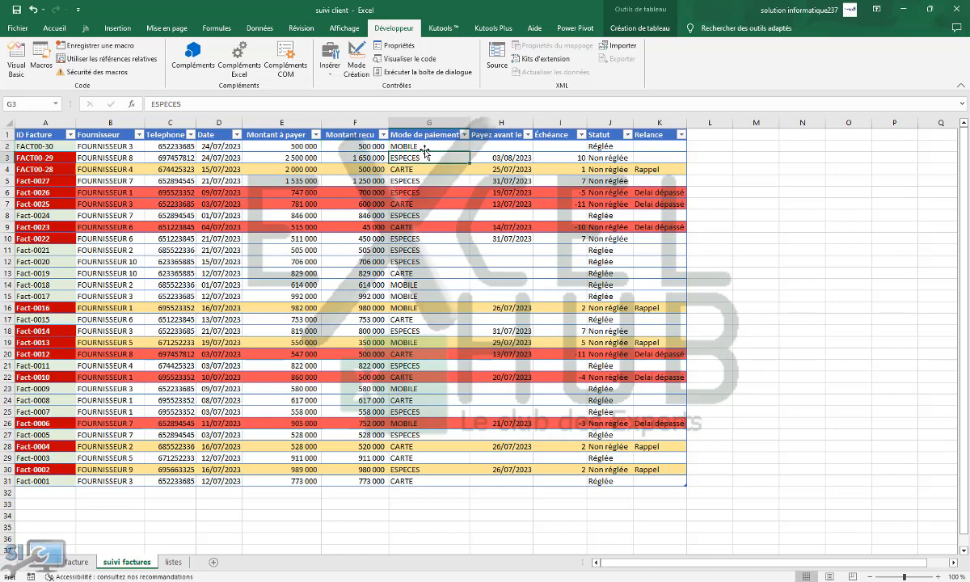
pyautogui.click(436, 145)
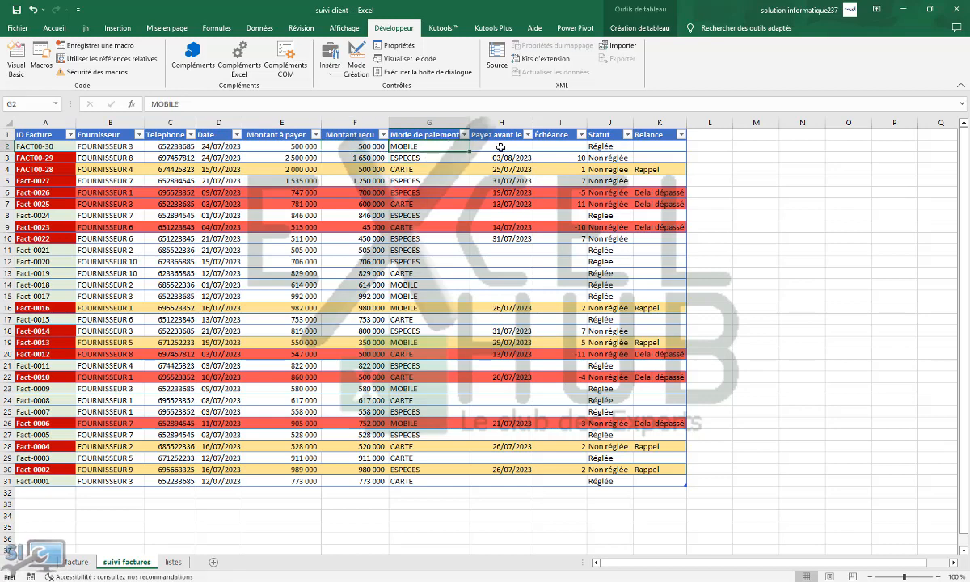
pyautogui.click(560, 147)
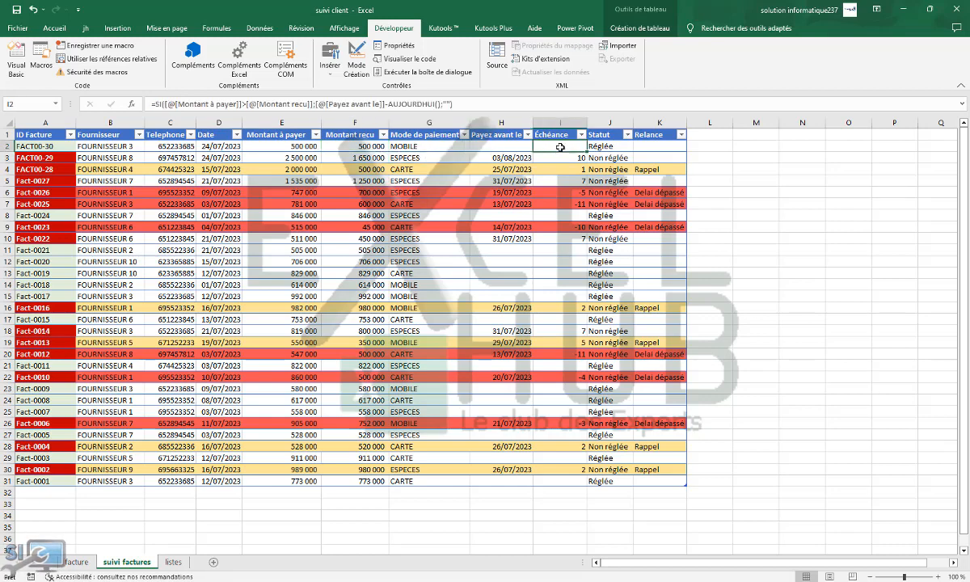
pyautogui.click(612, 149)
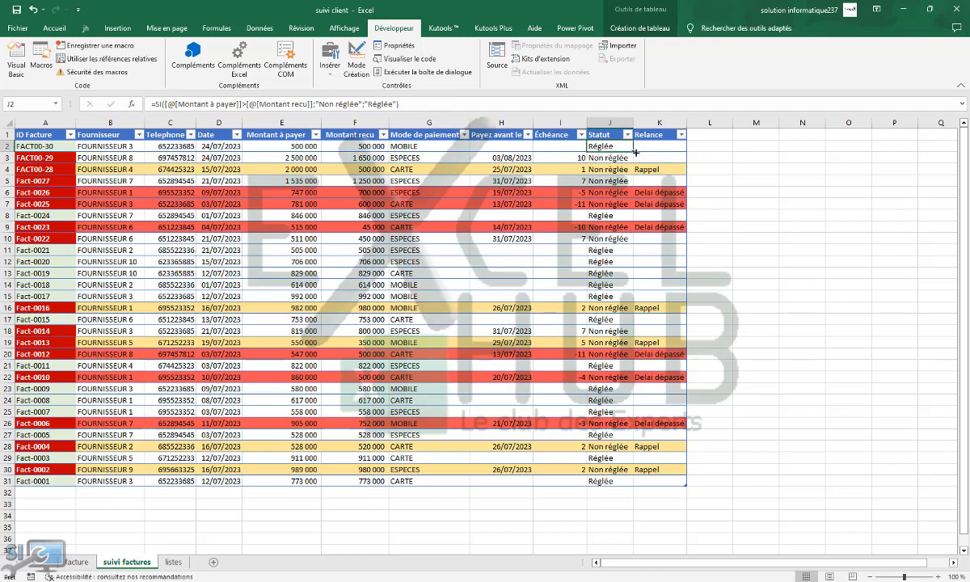
pyautogui.click(662, 146)
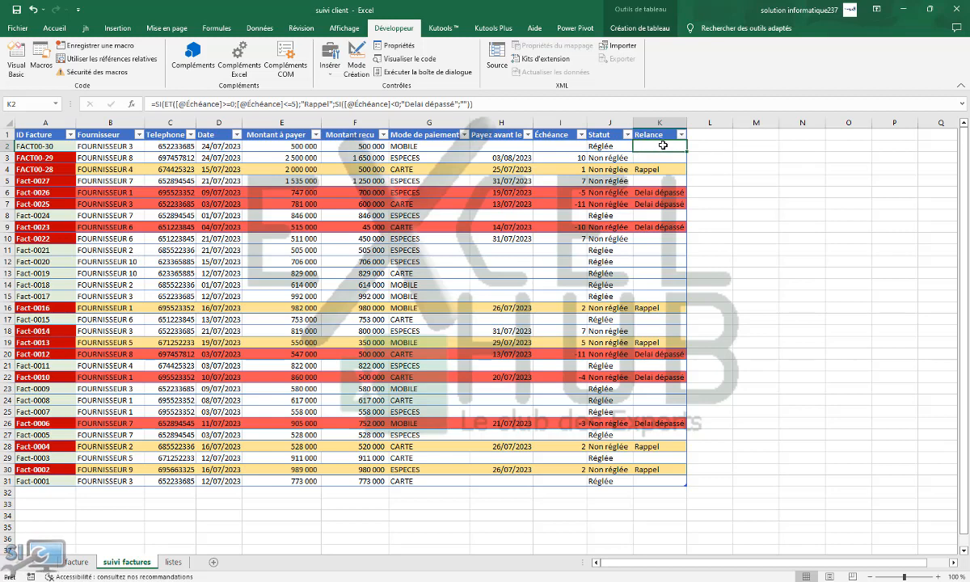
pyautogui.click(755, 191)
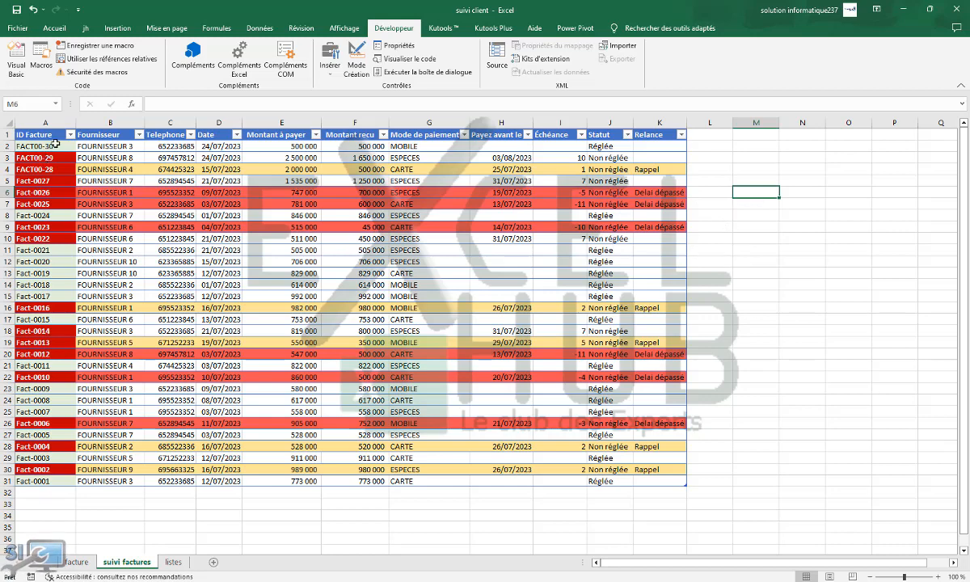
# Step: Compare the red and green highlighted cells in the ID Facture column
pyautogui.moveTo(38, 158); pyautogui.dragTo(46, 201)
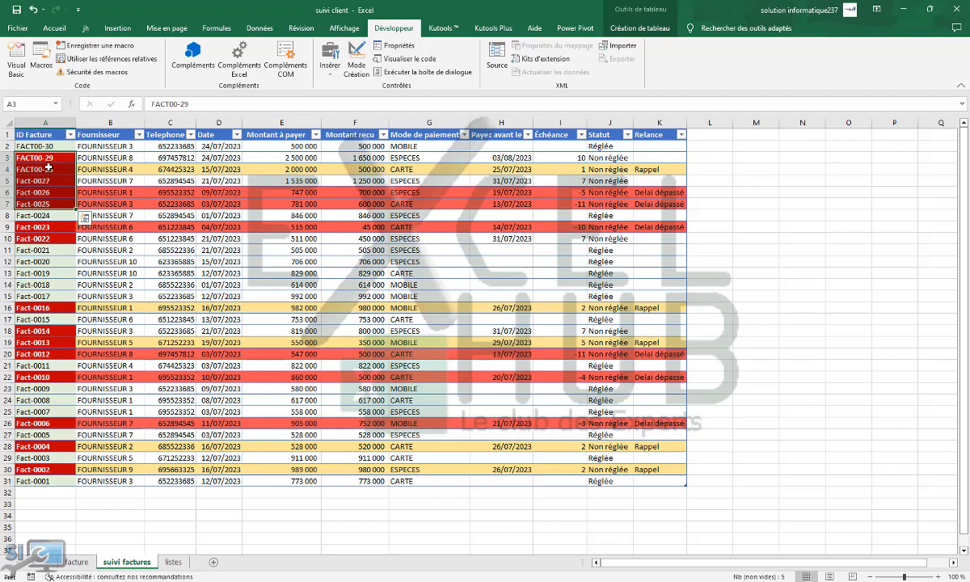
pyautogui.click(35, 146)
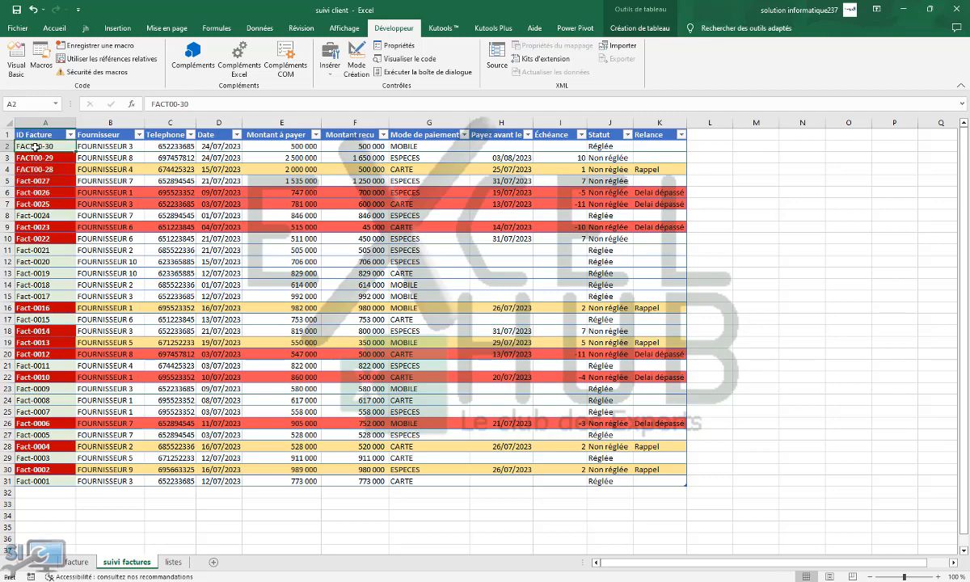
pyautogui.click(53, 273)
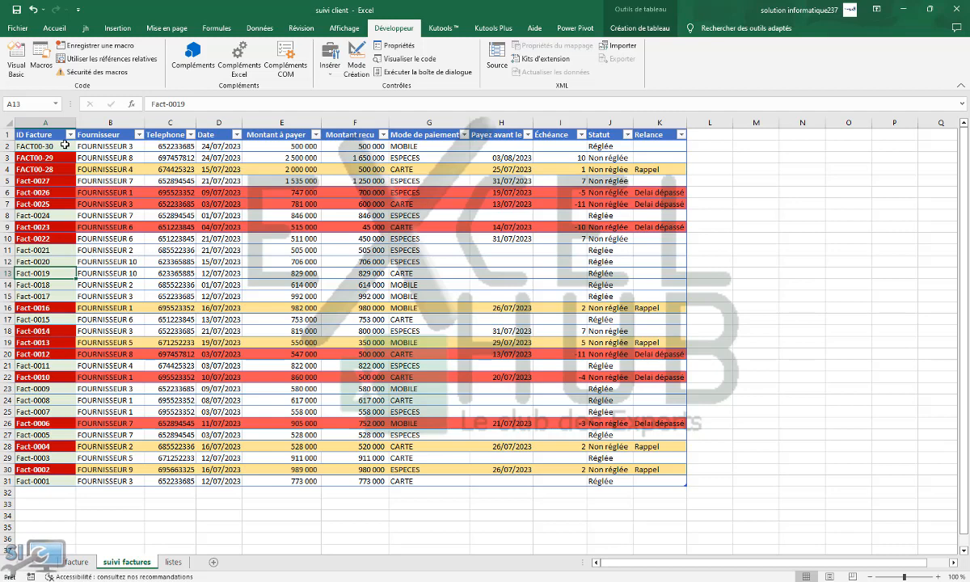
pyautogui.click(65, 145)
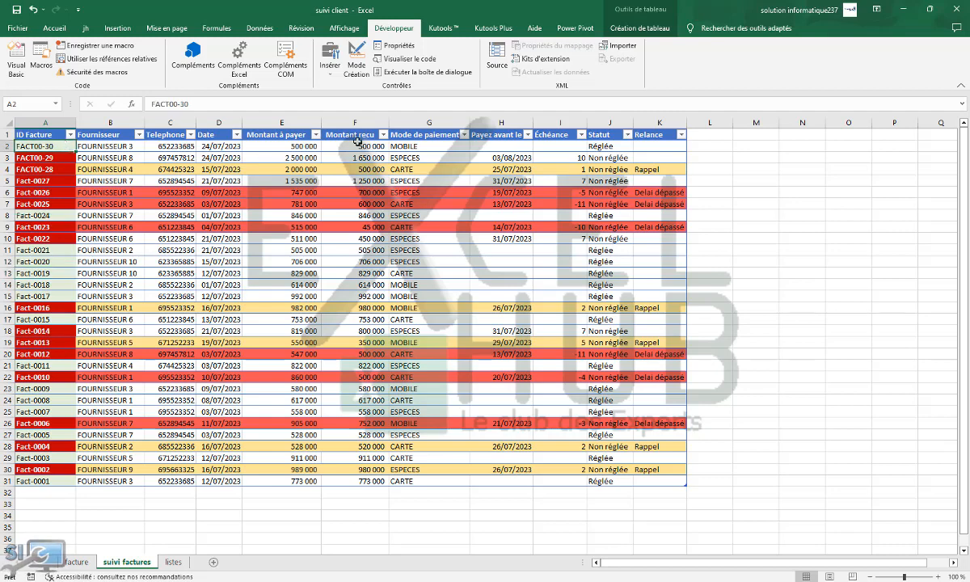
# Step: Inspect the formula of the Payez avant le column on the first three invoice rows
pyautogui.click(508, 148)
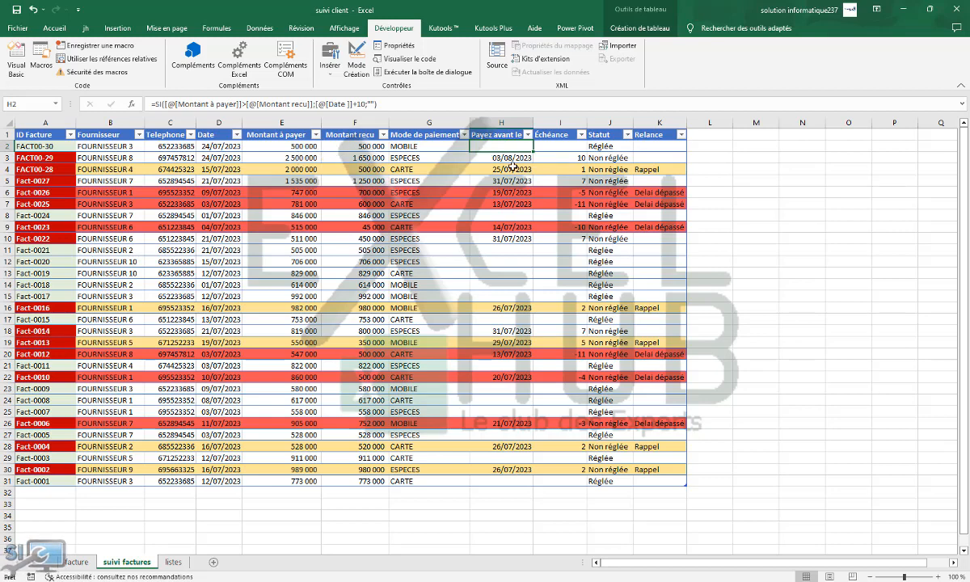
pyautogui.press('Down')
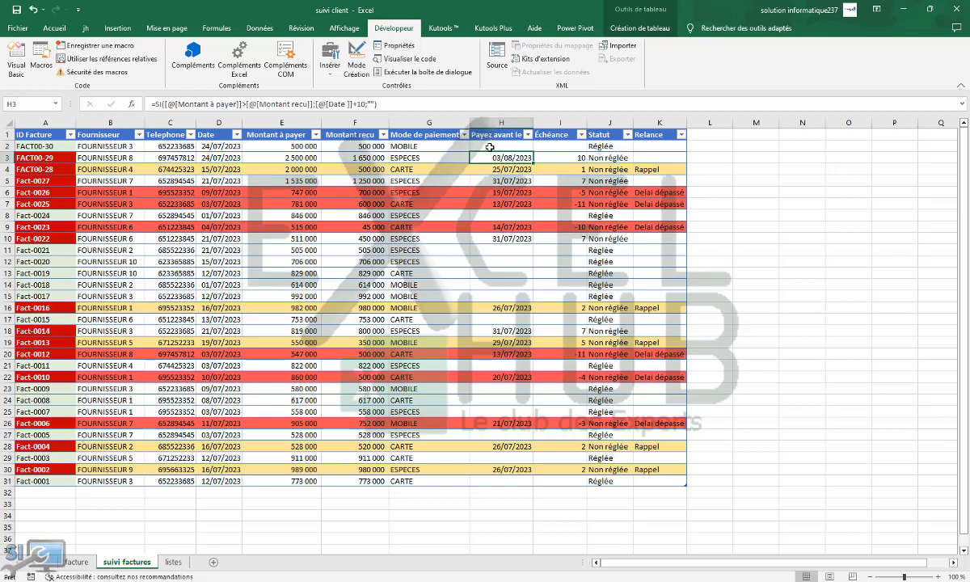
pyautogui.click(489, 147)
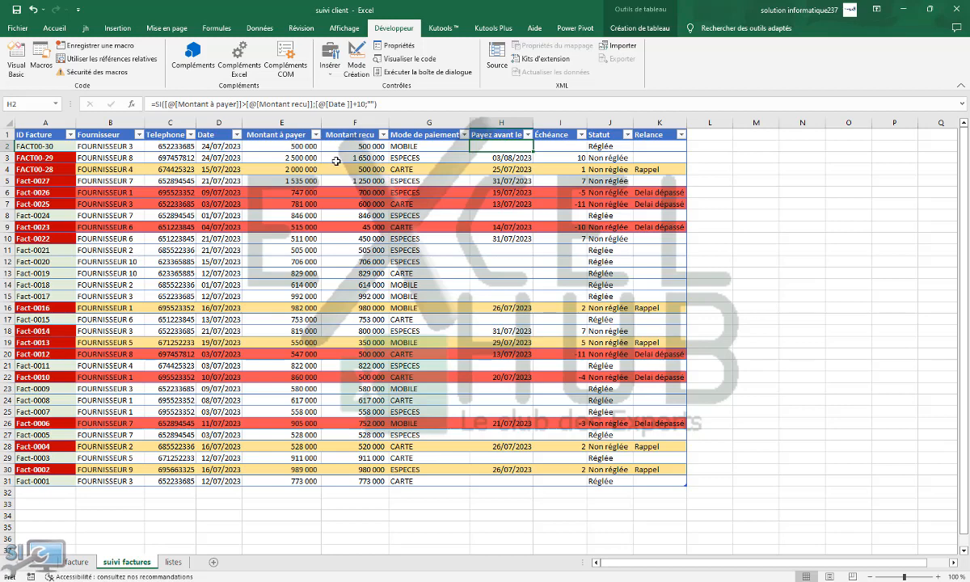
pyautogui.click(521, 169)
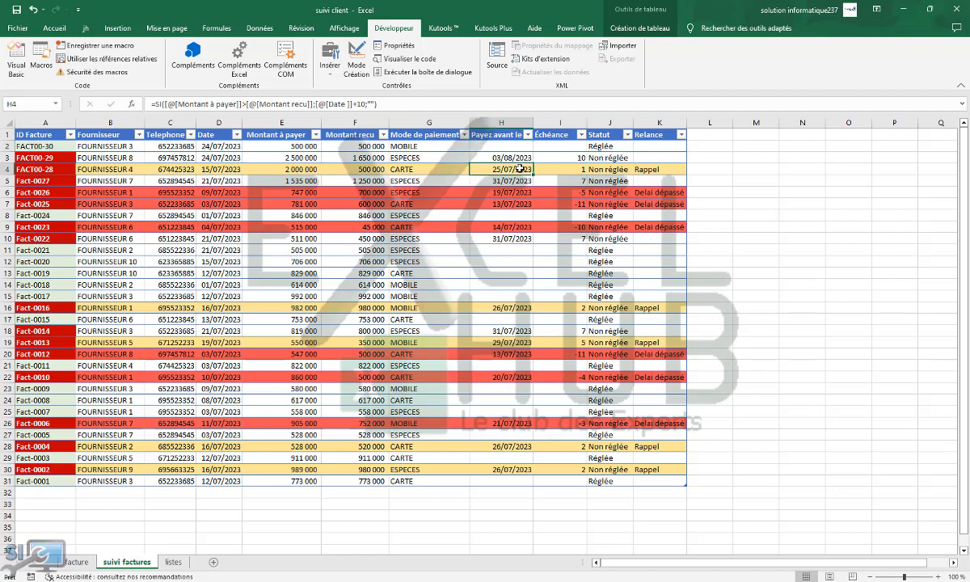
# Step: Inspect the Échéance formula on rows 2 to 4 and the Statut column's formula
pyautogui.click(576, 149)
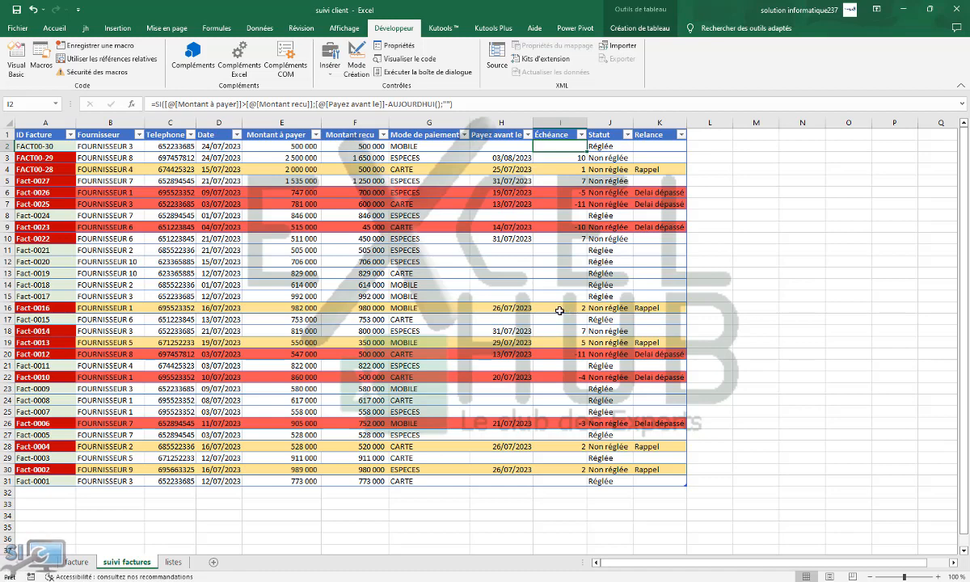
pyautogui.click(568, 156)
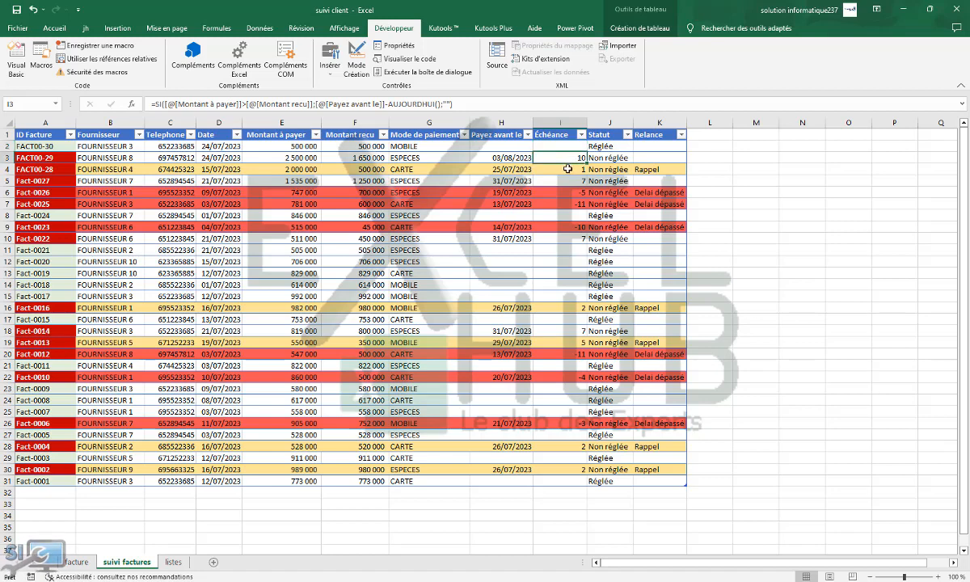
pyautogui.click(568, 169)
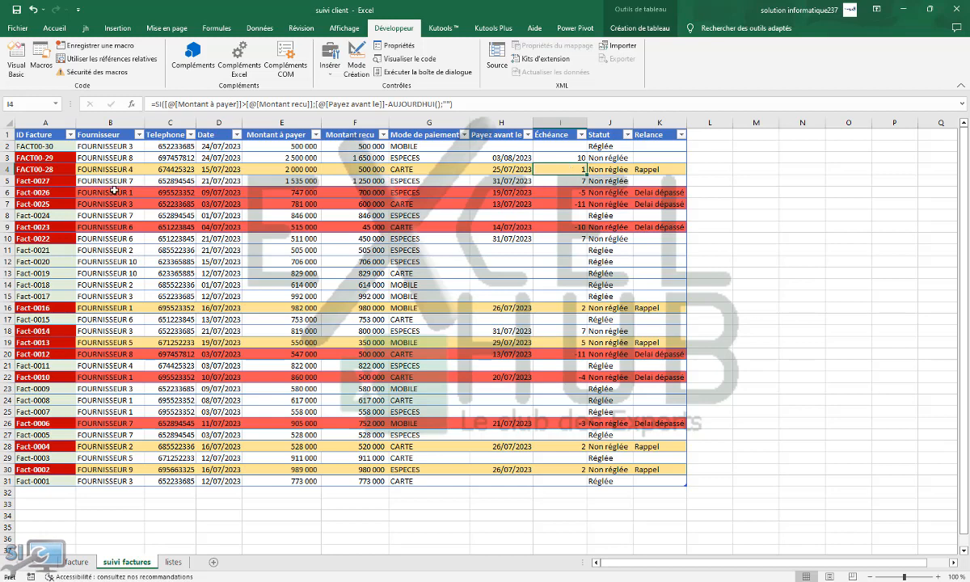
pyautogui.click(7, 169)
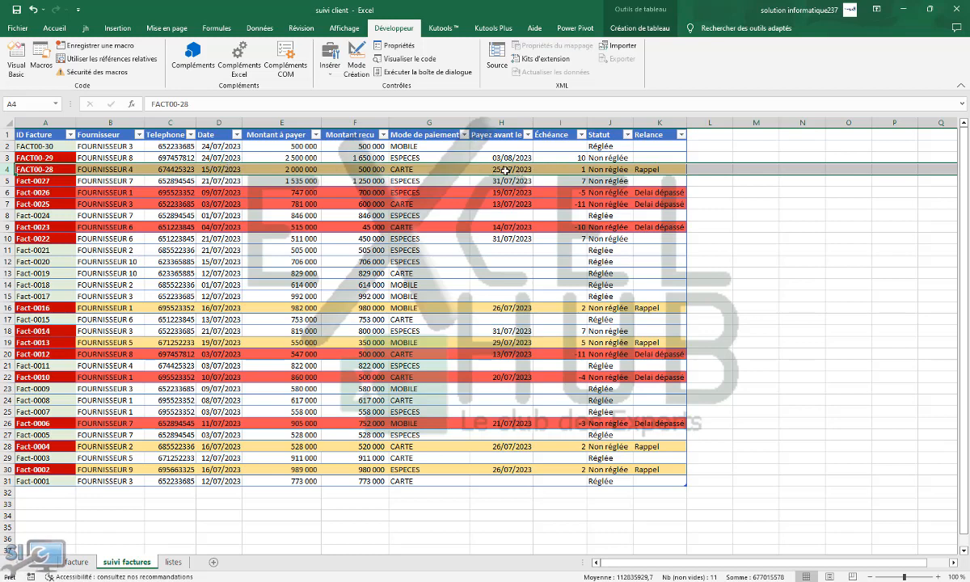
pyautogui.click(563, 167)
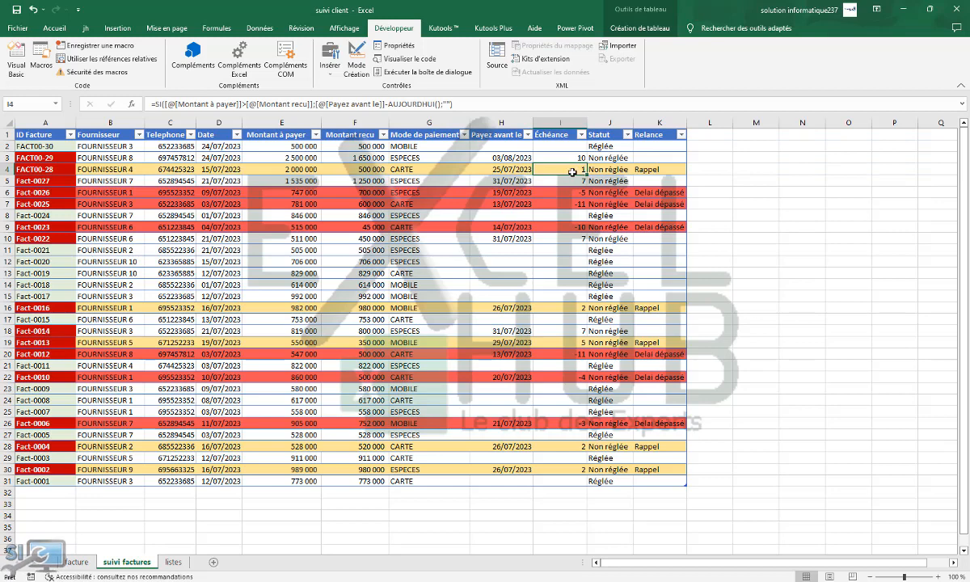
pyautogui.click(557, 122)
pyautogui.click(598, 121)
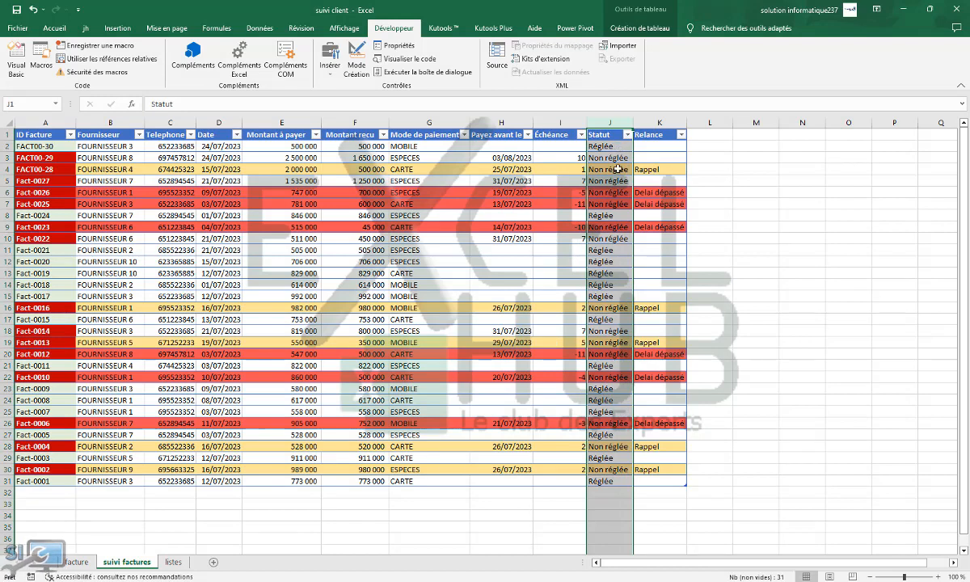
pyautogui.click(599, 146)
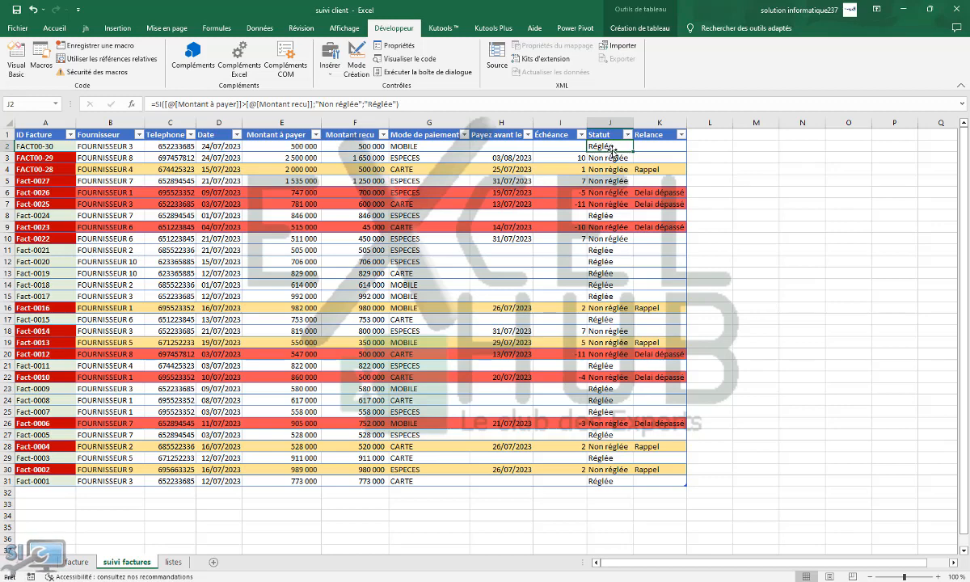
# Step: Widen the Statut column slightly
pyautogui.click(646, 151)
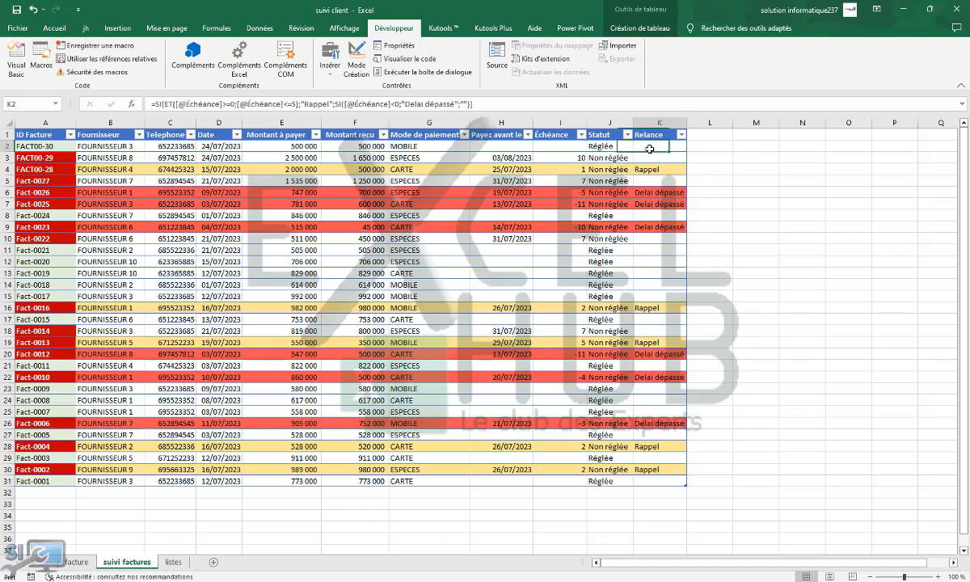
pyautogui.moveTo(638, 123); pyautogui.dragTo(650, 123)
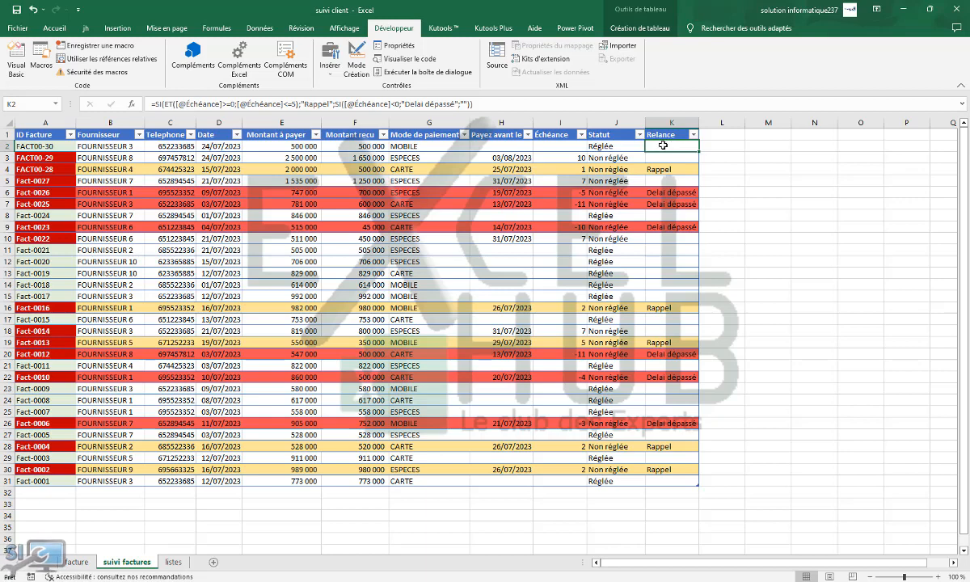
# Step: Review the Échéance cells of the first two invoices and the Relance formula that depends on them
pyautogui.click(584, 158)
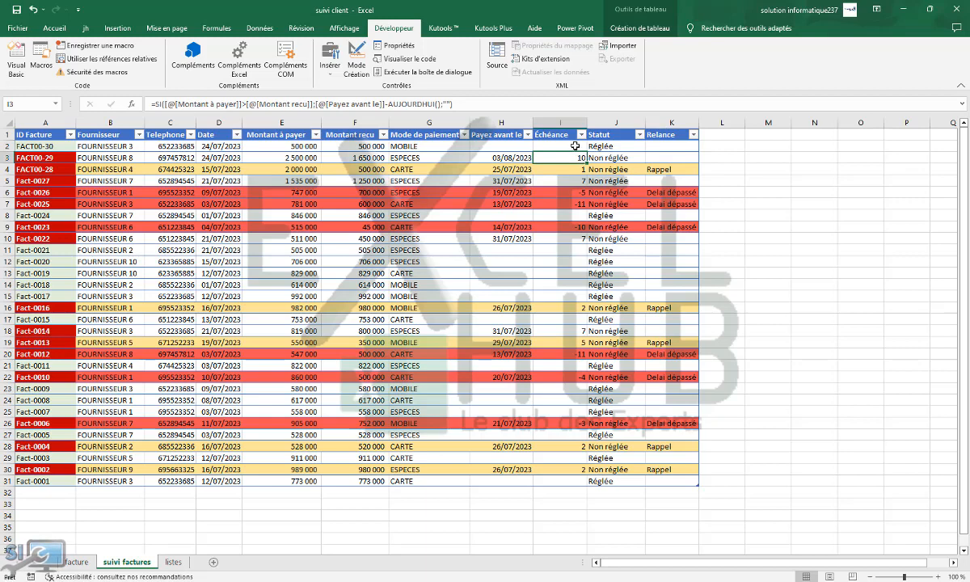
pyautogui.click(573, 146)
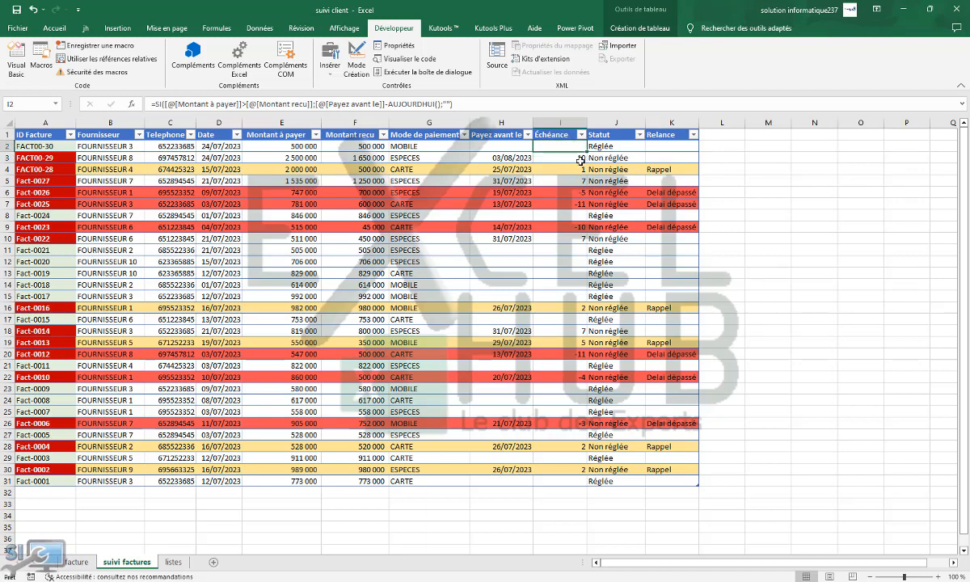
pyautogui.click(546, 158)
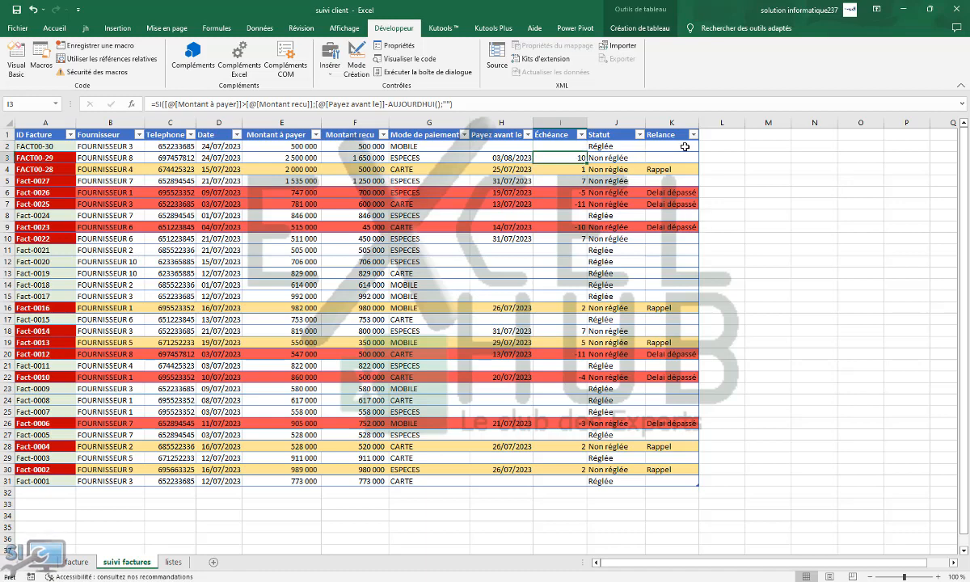
pyautogui.click(643, 145)
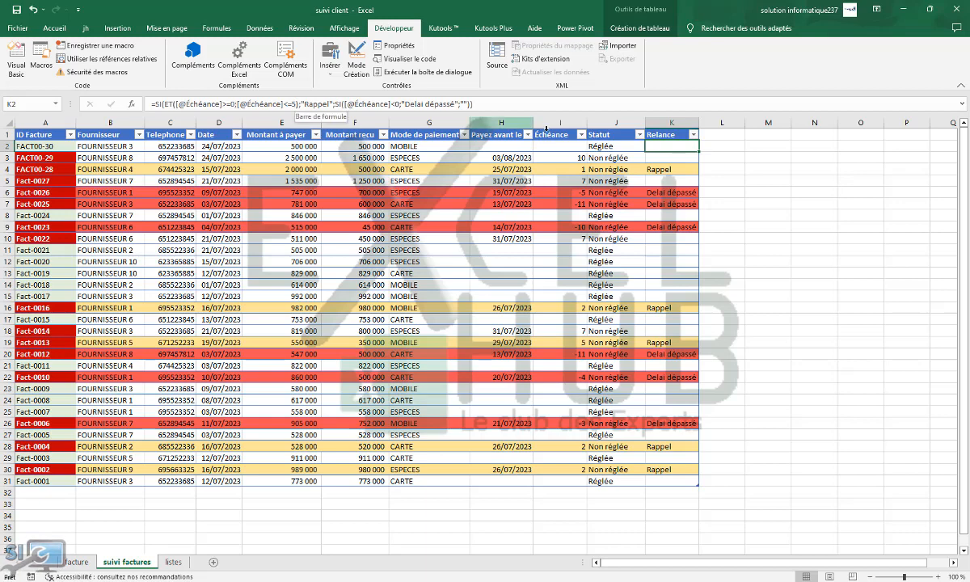
# Step: Inspect the Relance formula on the first three invoice rows
pyautogui.click(675, 171)
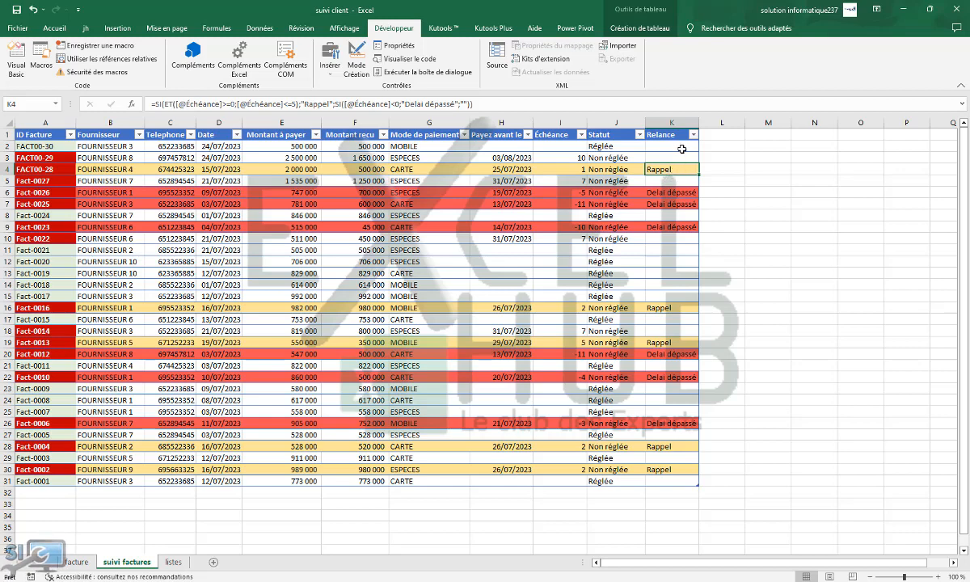
pyautogui.click(674, 146)
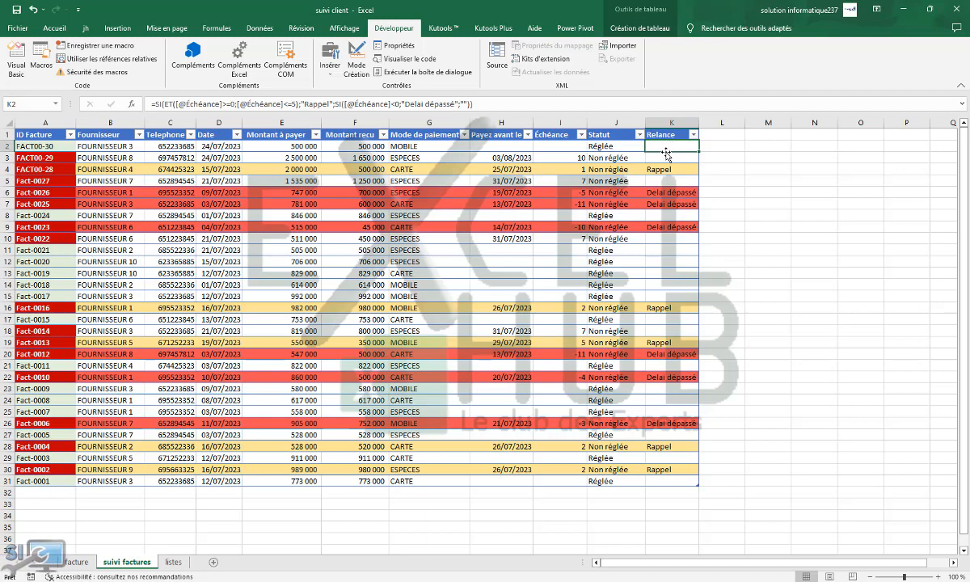
pyautogui.click(673, 156)
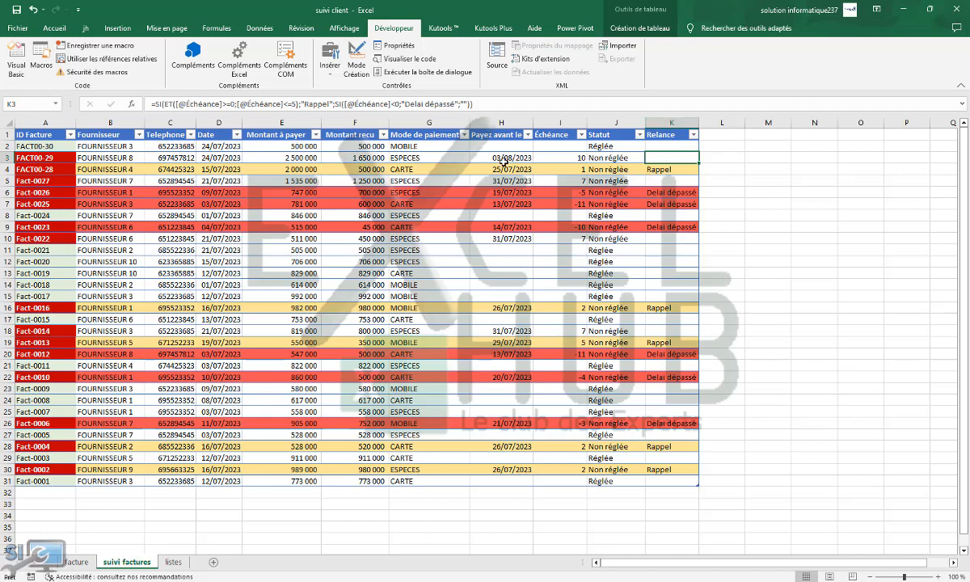
# Step: Examine the row highlighting tied to the Rappel value on rows 4, 16 and 28
pyautogui.click(670, 172)
pyautogui.moveTo(669, 172); pyautogui.dragTo(105, 169)
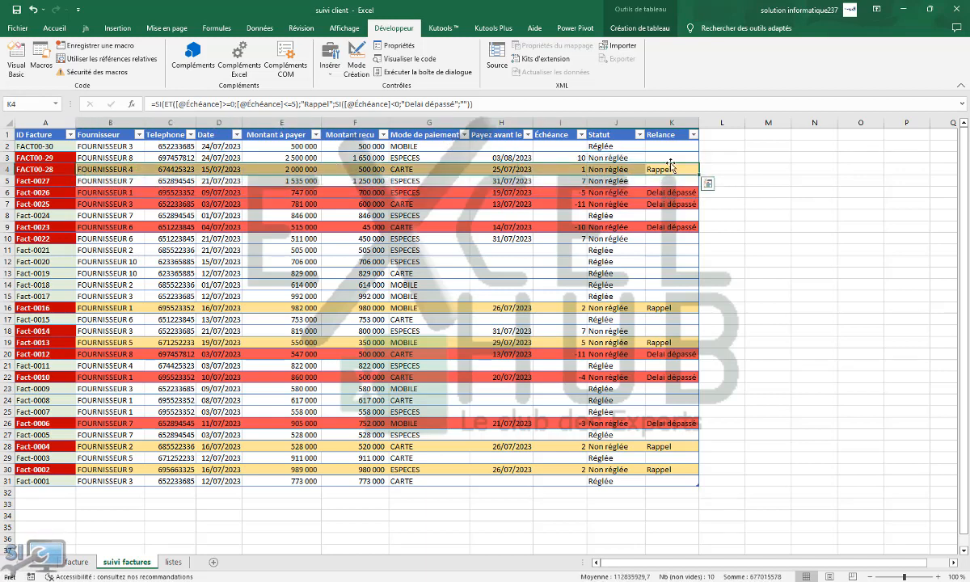
pyautogui.click(723, 159)
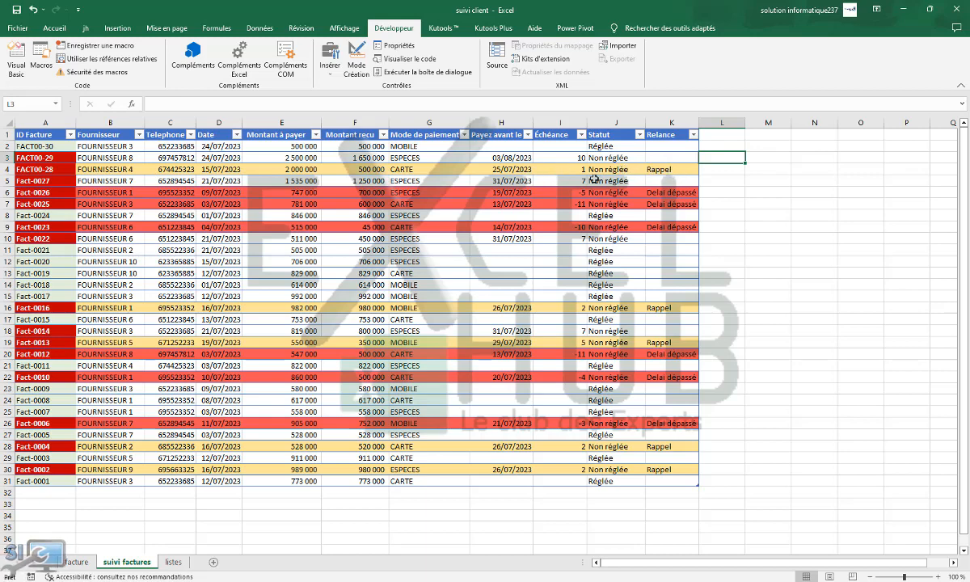
pyautogui.click(666, 308)
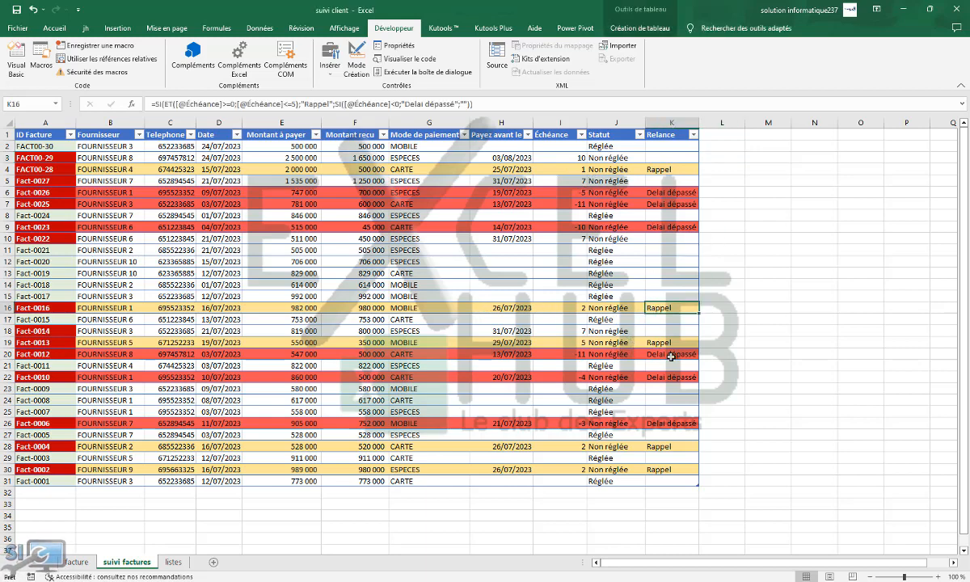
pyautogui.click(658, 446)
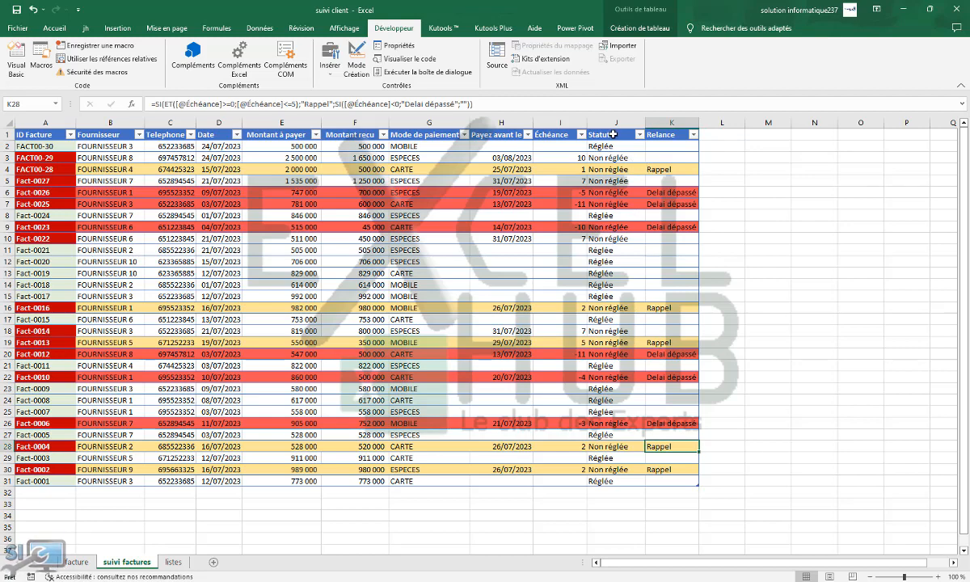
pyautogui.click(724, 181)
pyautogui.click(728, 167)
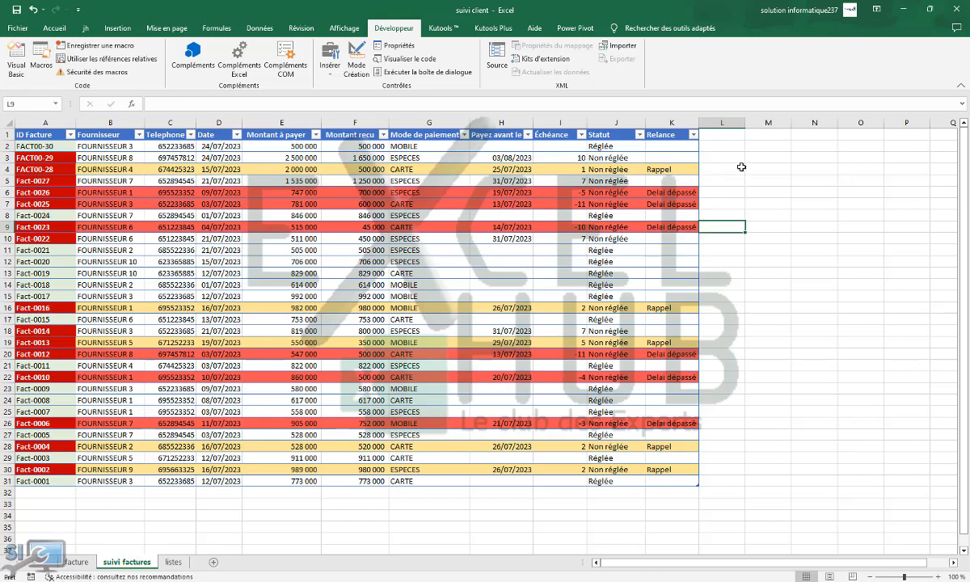
pyautogui.click(738, 167)
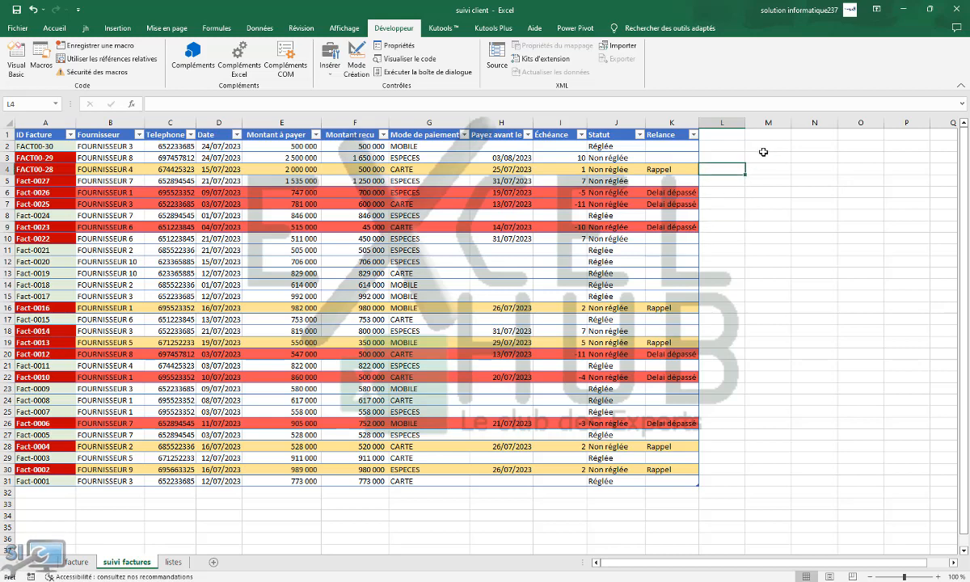
pyautogui.click(738, 238)
pyautogui.click(726, 293)
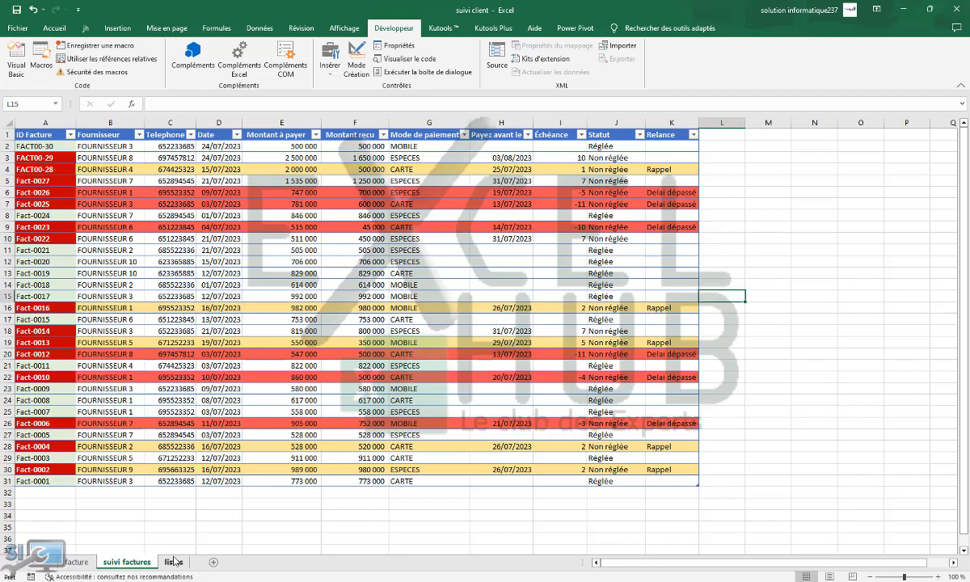
# Step: Go to the facture sheet and try running the macro assigned to the Validez button
pyautogui.click(77, 561)
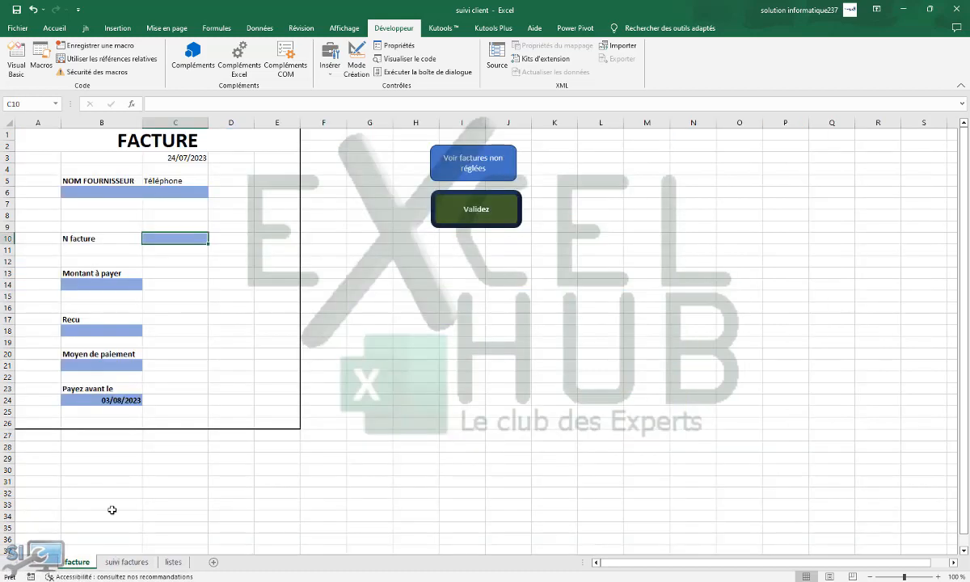
pyautogui.click(423, 304)
pyautogui.rightClick(488, 205)
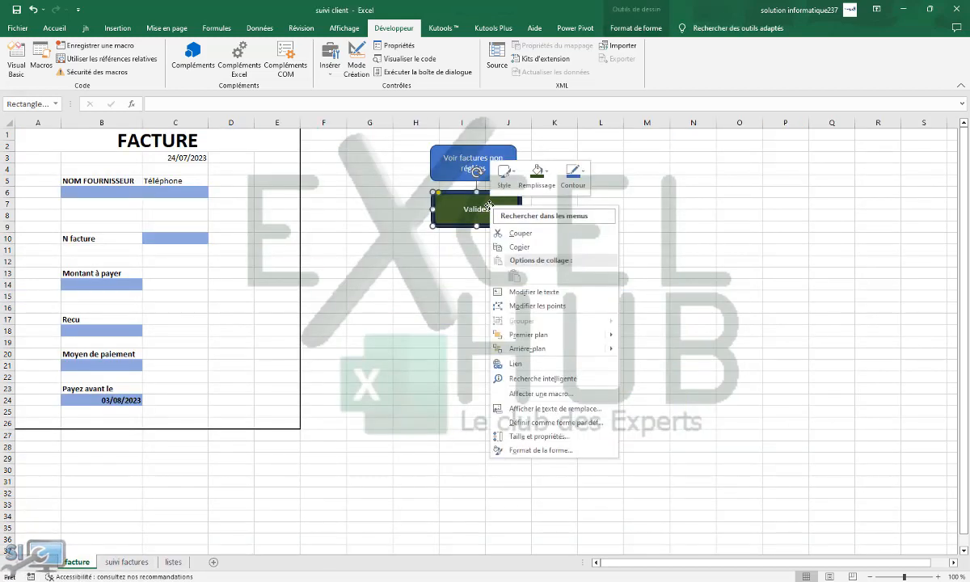
pyautogui.click(445, 330)
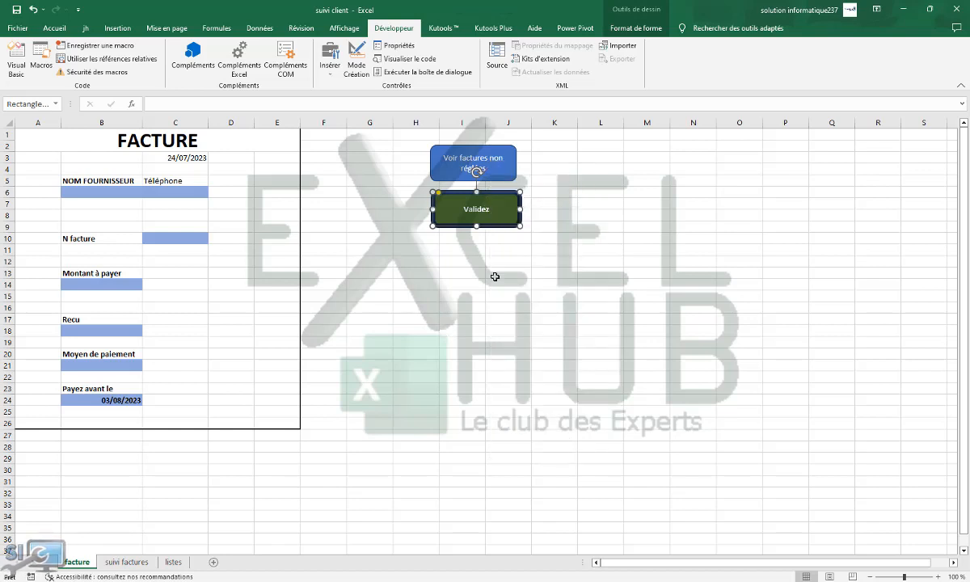
pyautogui.click(496, 318)
pyautogui.click(507, 213)
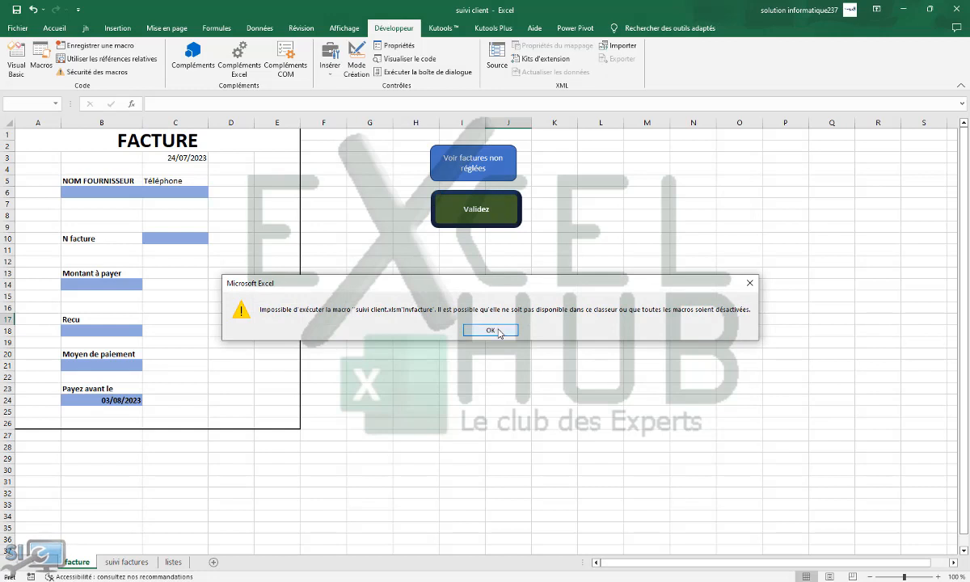
pyautogui.click(483, 309)
pyautogui.click(467, 340)
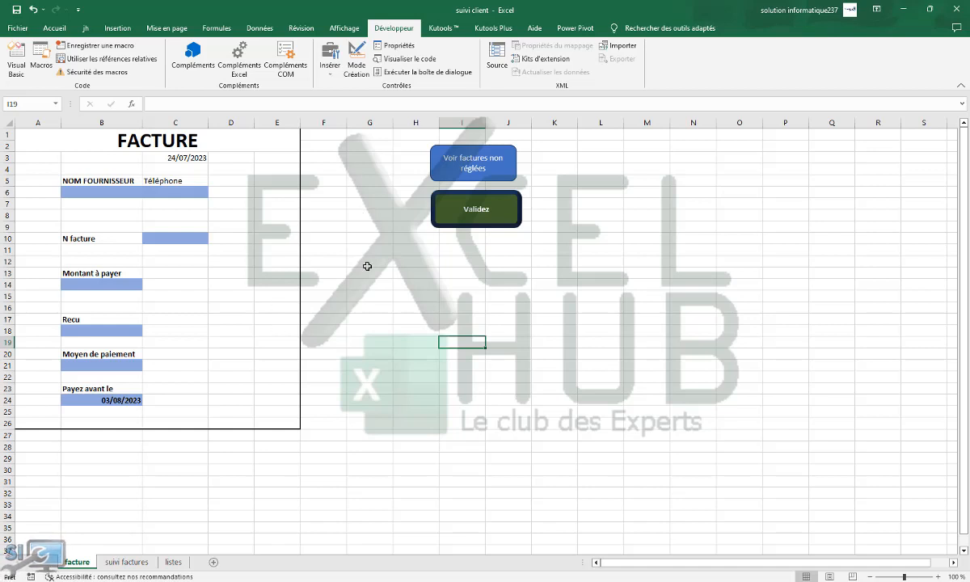
pyautogui.click(342, 250)
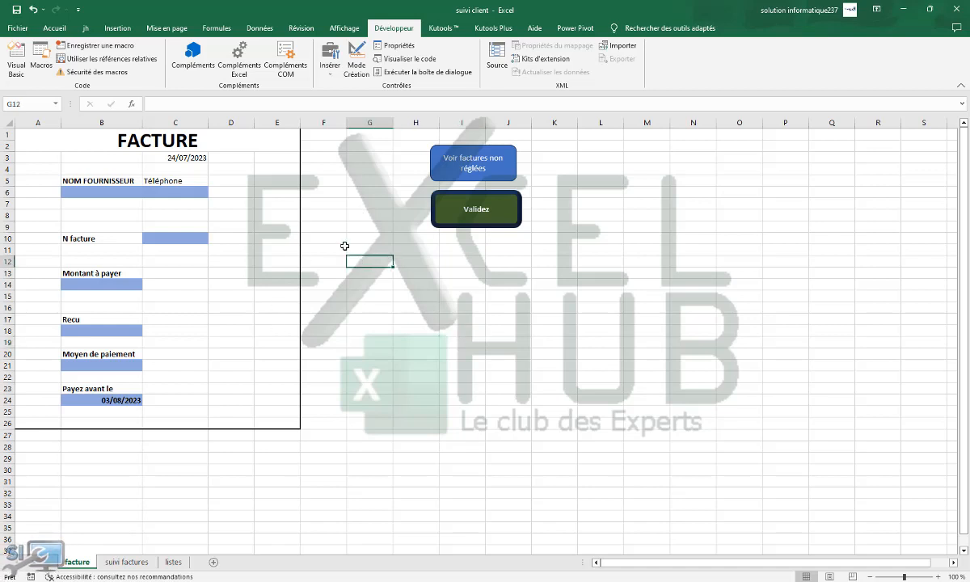
pyautogui.click(673, 216)
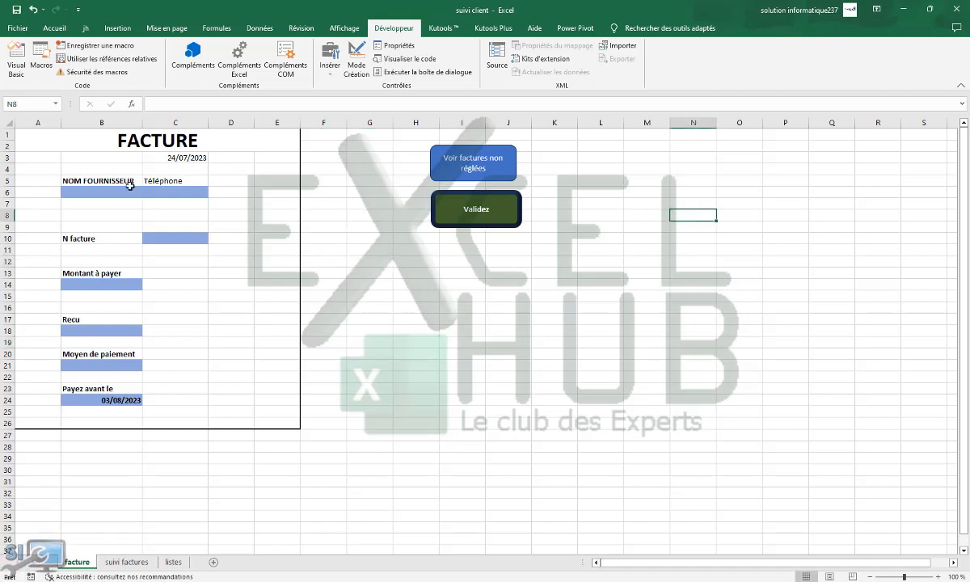
# Step: Choose FOURNISSEUR 4 as the supplier name on the invoice form and check the Téléphone lookup formula
pyautogui.click(101, 191)
pyautogui.click(147, 192)
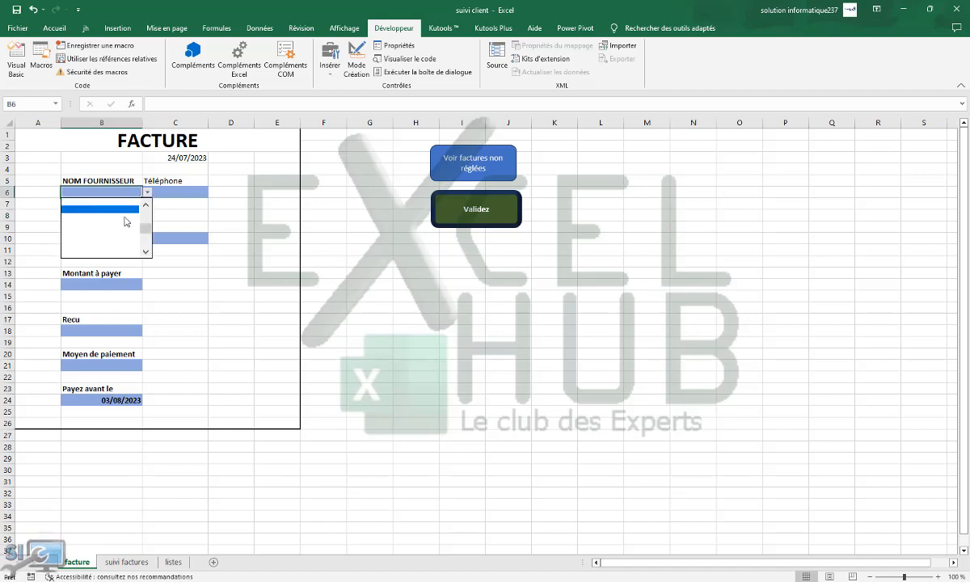
pyautogui.click(89, 212)
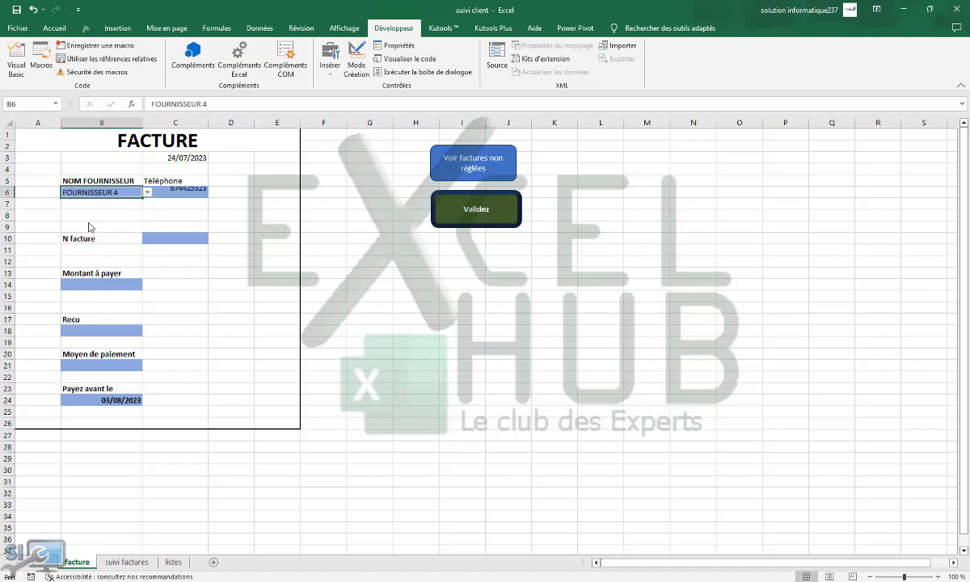
pyautogui.click(170, 192)
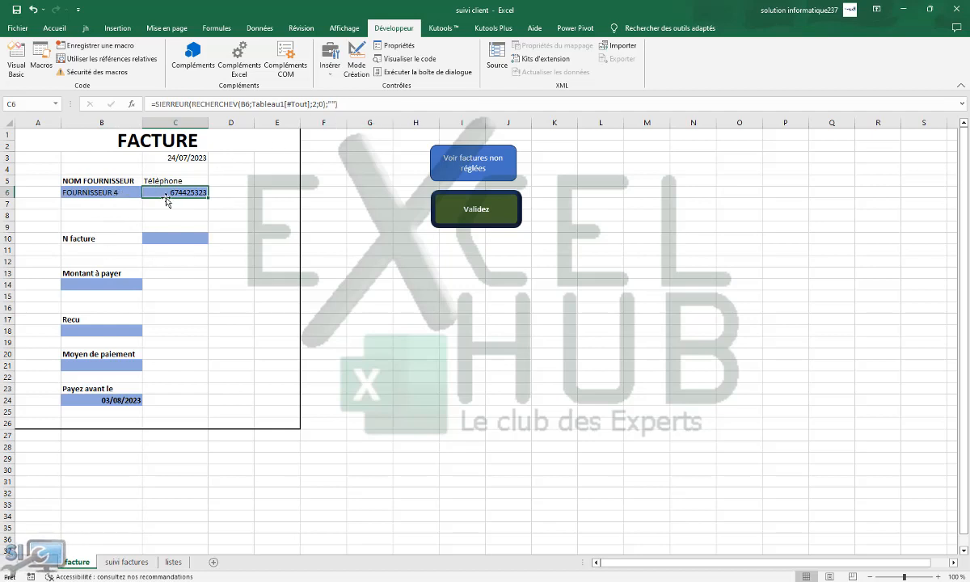
# Step: Enter =NBVAL('suivi factures'!A:A) in the N facture cell C10 to count the entries of the ID Facture column
pyautogui.click(173, 238)
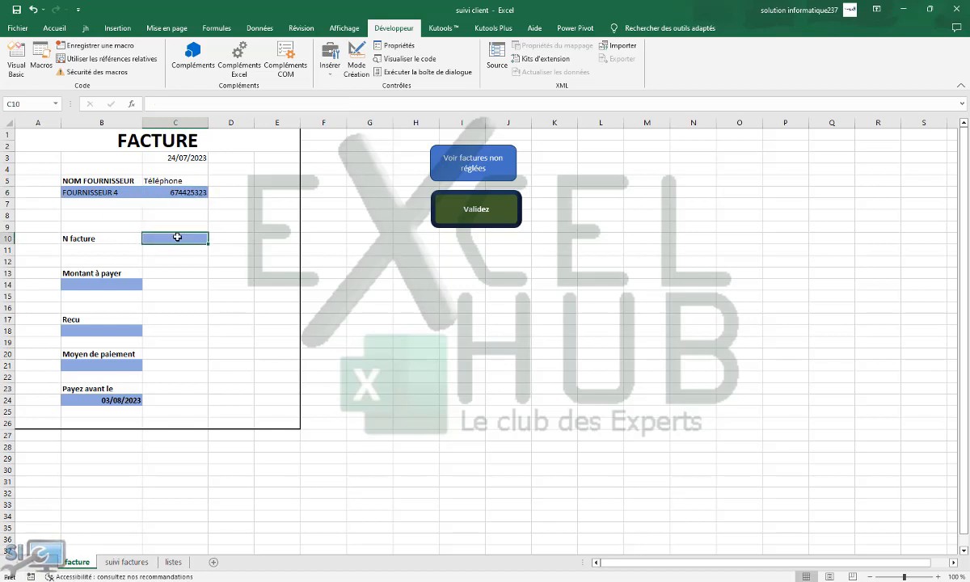
pyautogui.click(126, 561)
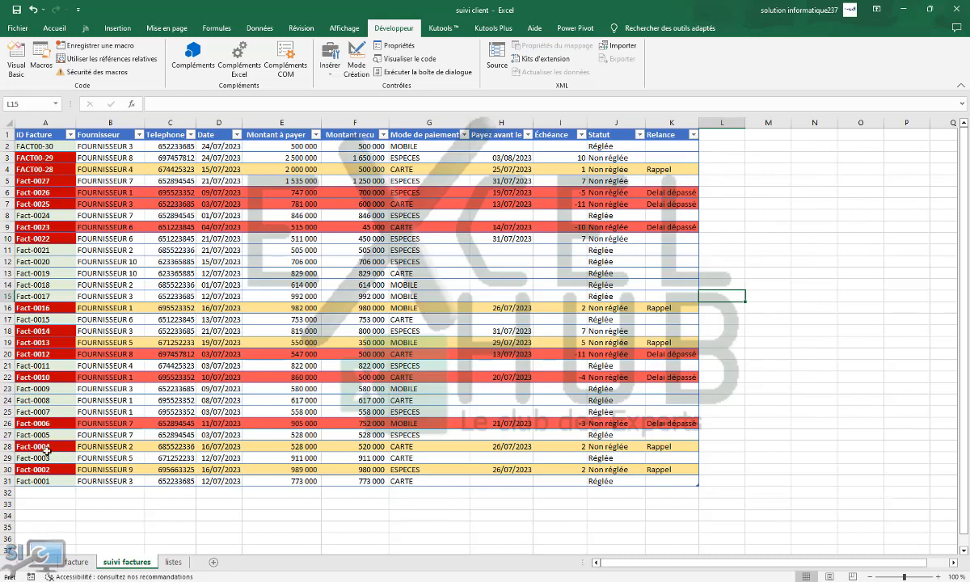
pyautogui.click(79, 562)
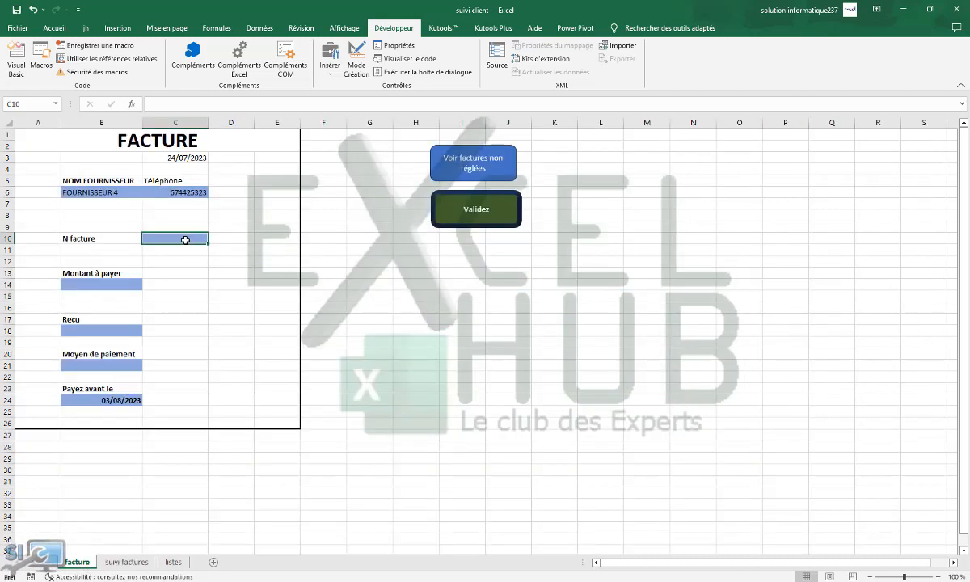
pyautogui.write('=')
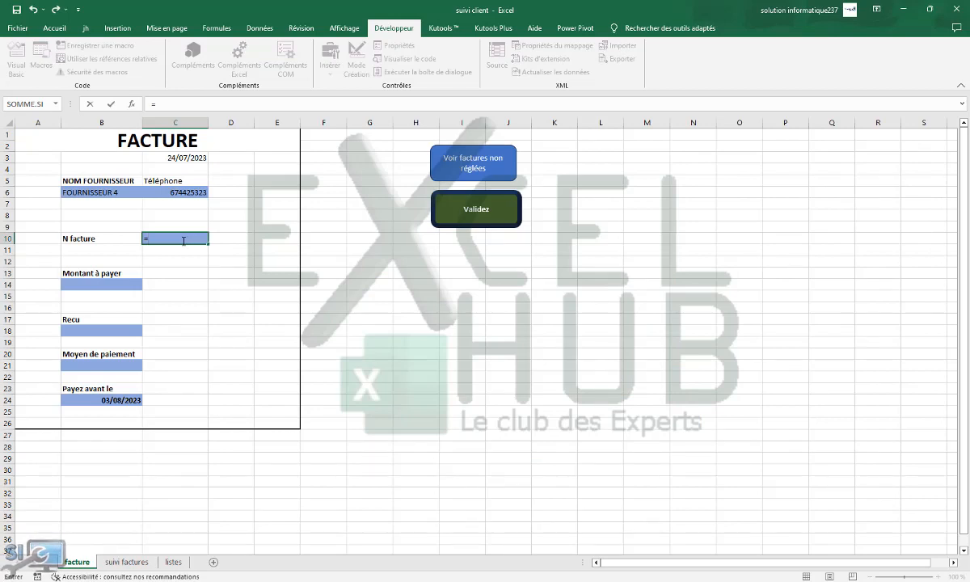
pyautogui.write('nvb')
pyautogui.press('BackSpace')
pyautogui.press('BackSpace')
pyautogui.press('BackSpace')
pyautogui.write('=nbv')
pyautogui.press('Tab')
pyautogui.click(119, 561)
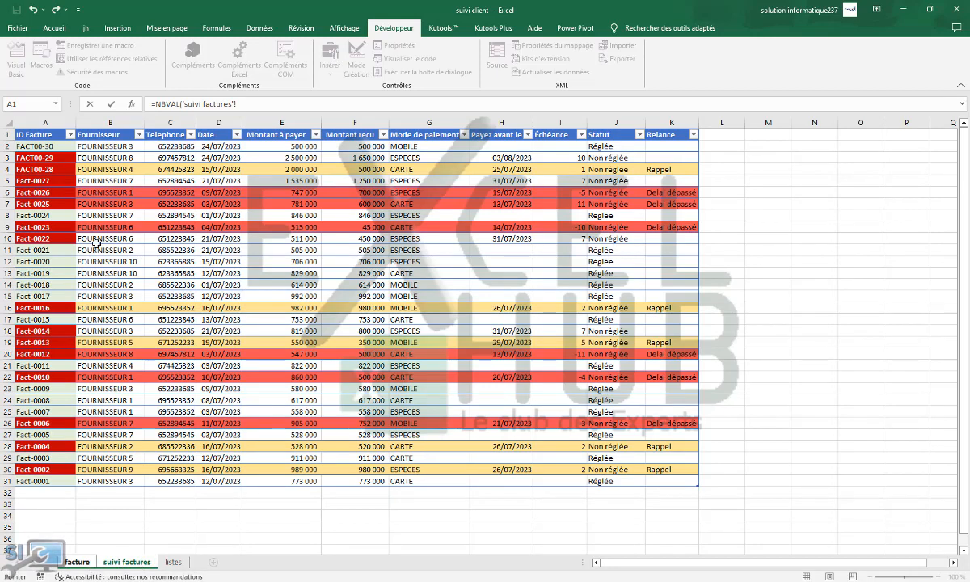
pyautogui.click(54, 123)
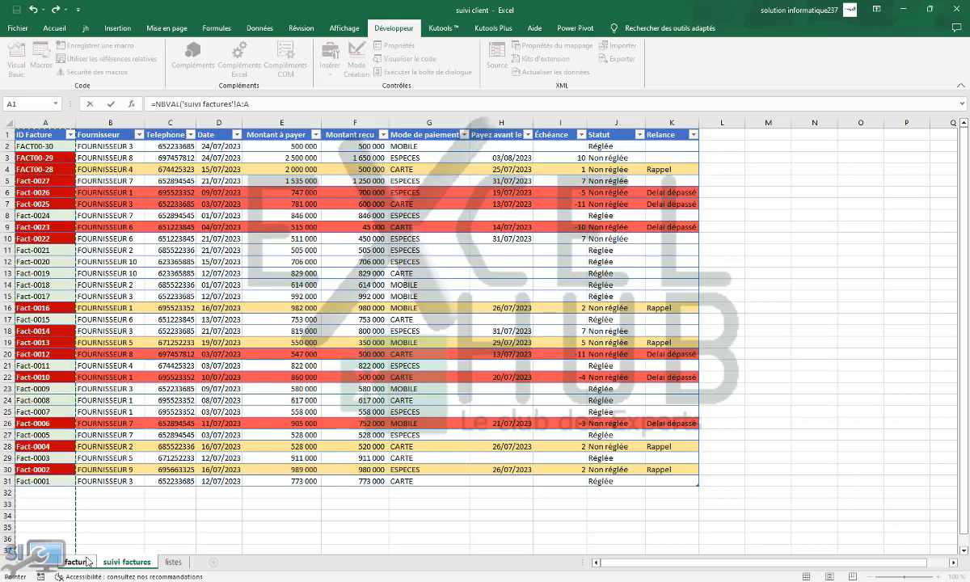
pyautogui.click(283, 106)
pyautogui.press('Return')
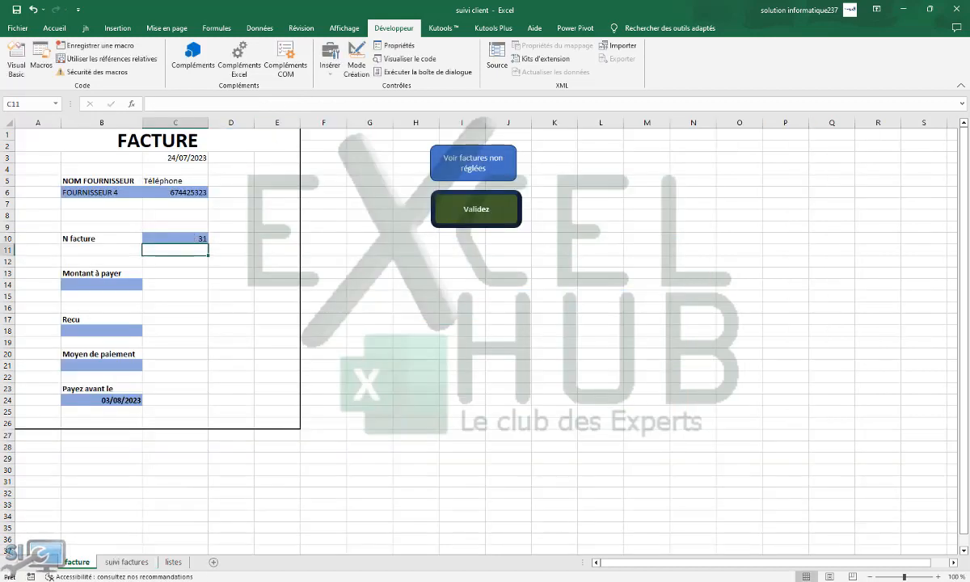
# Step: Prefix the count formula in the N facture cell C10 with the text "Fact00 -", giving ="Fact00 -"&NBVAL('suivi factures'!A:A)
pyautogui.click(127, 562)
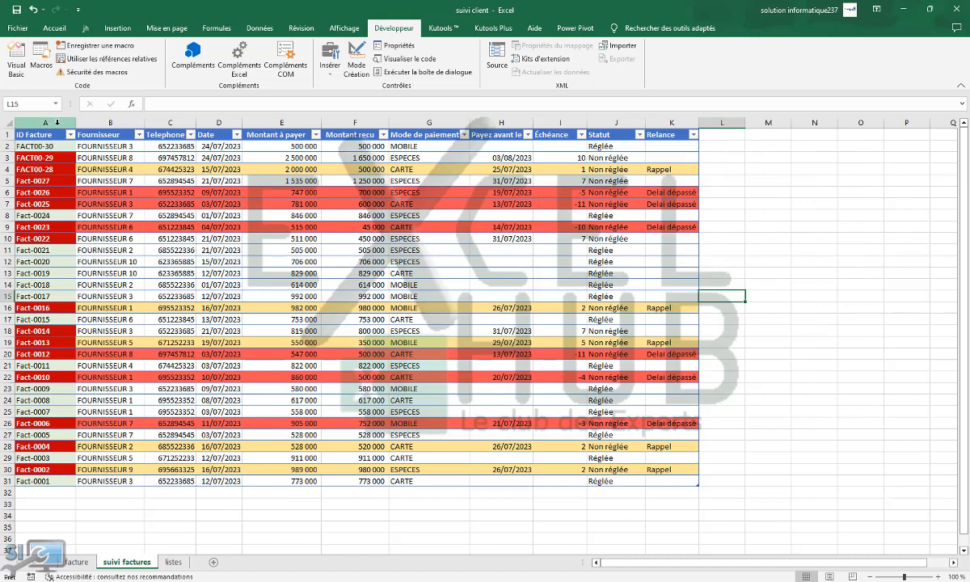
pyautogui.click(84, 561)
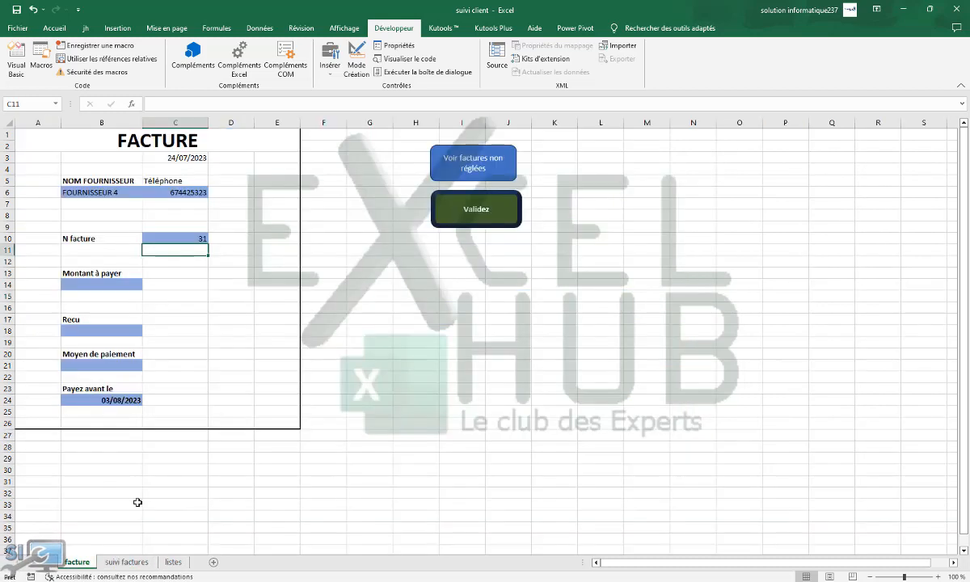
pyautogui.click(166, 233)
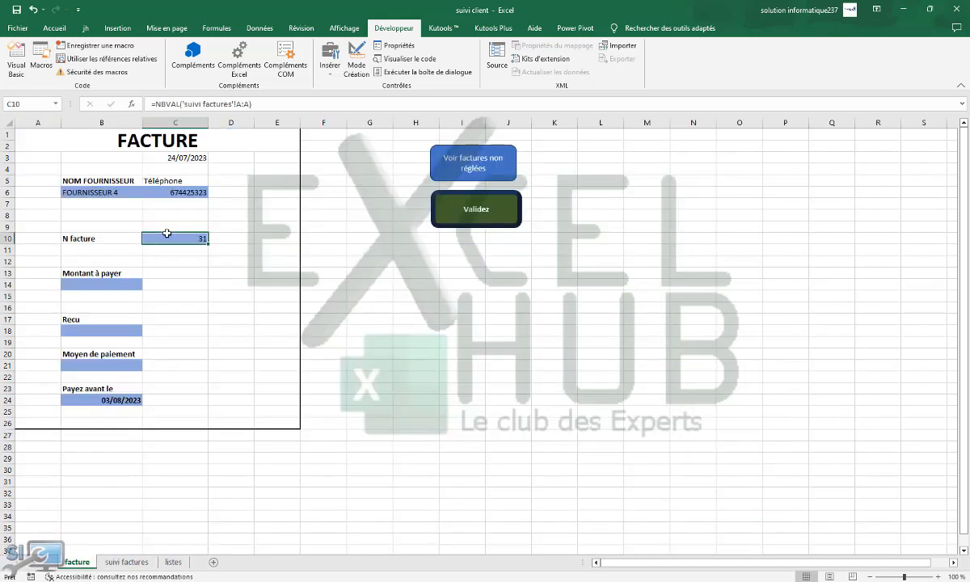
pyautogui.click(157, 96)
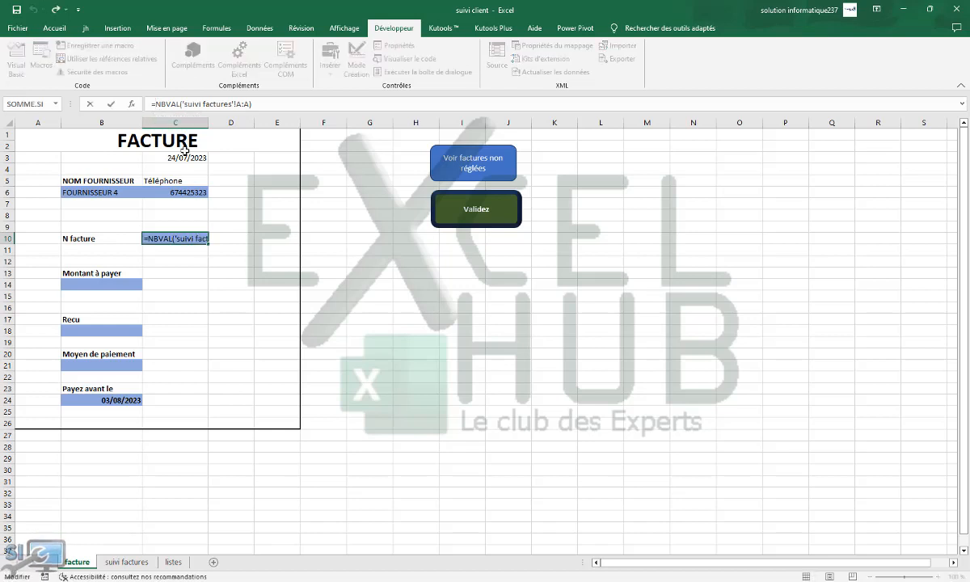
pyautogui.write('"')
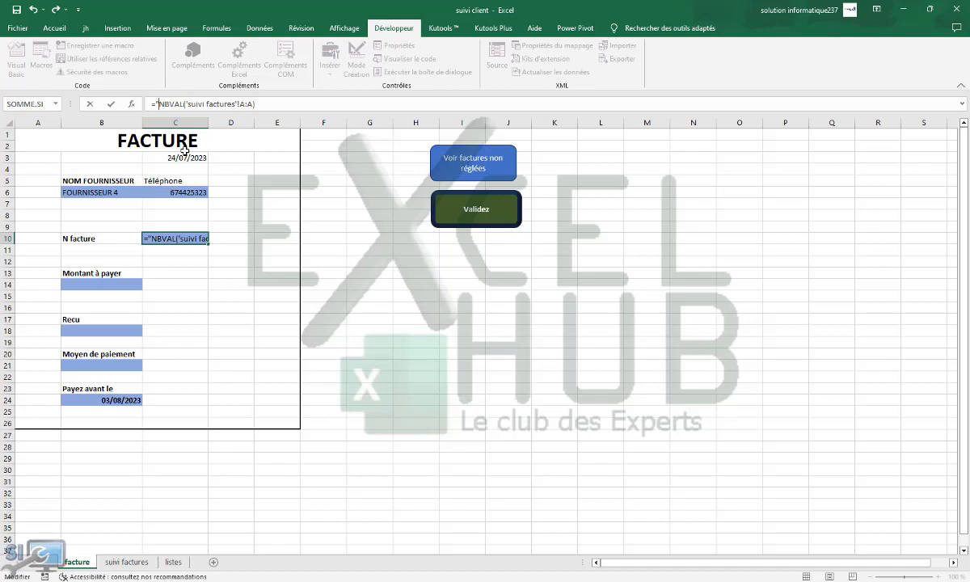
pyautogui.write('F')
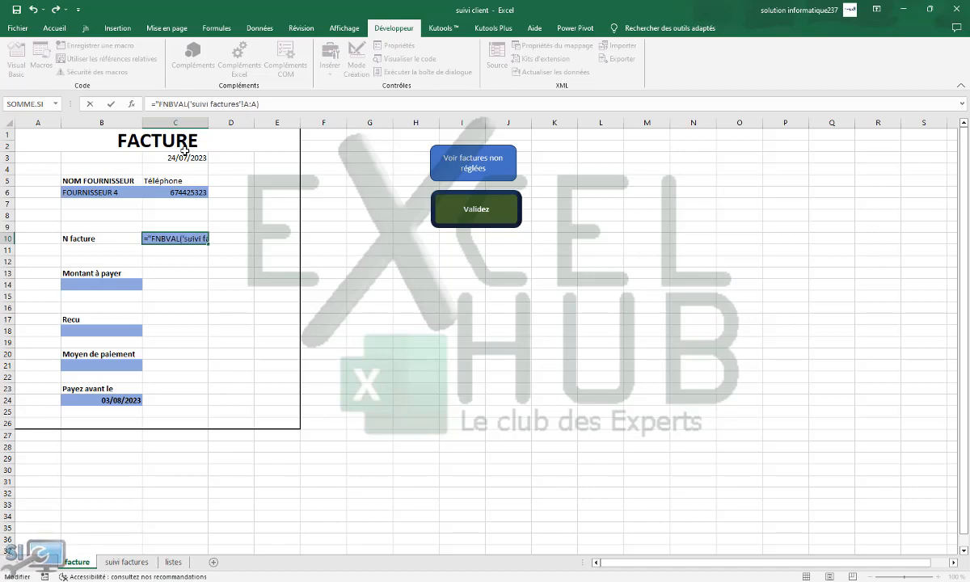
pyautogui.write('act0')
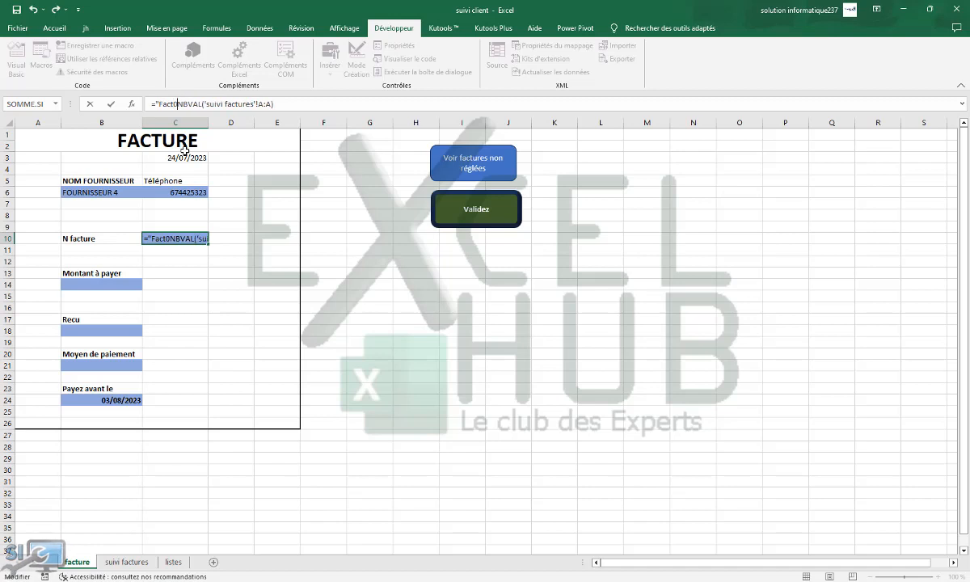
pyautogui.write('0-"')
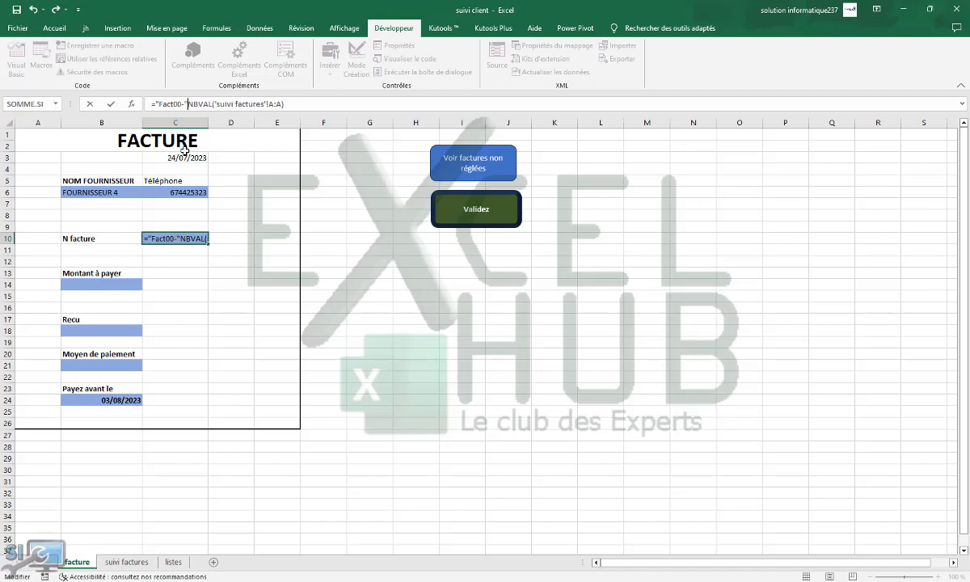
pyautogui.write('&')
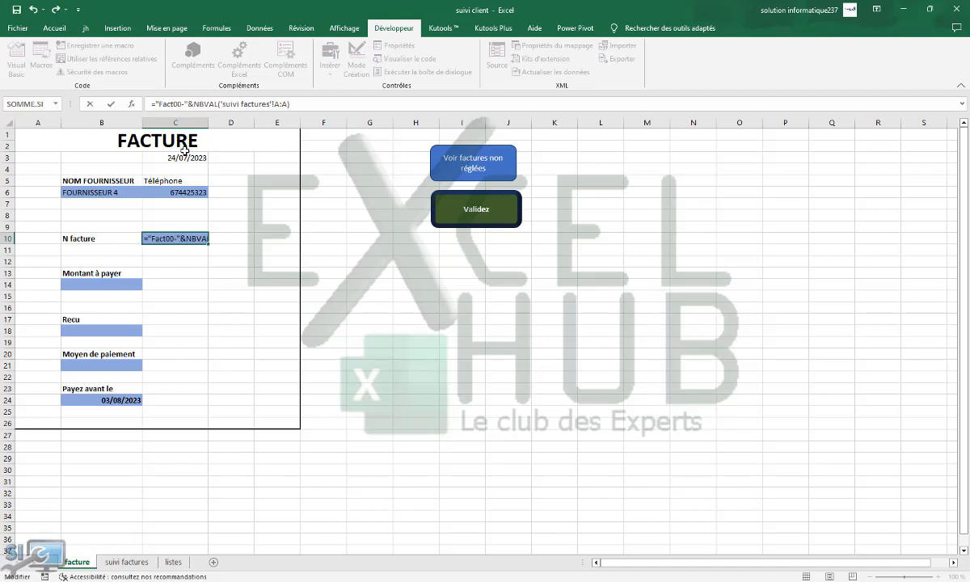
pyautogui.press('BackSpace')
pyautogui.press('BackSpace')
pyautogui.press('BackSpace')
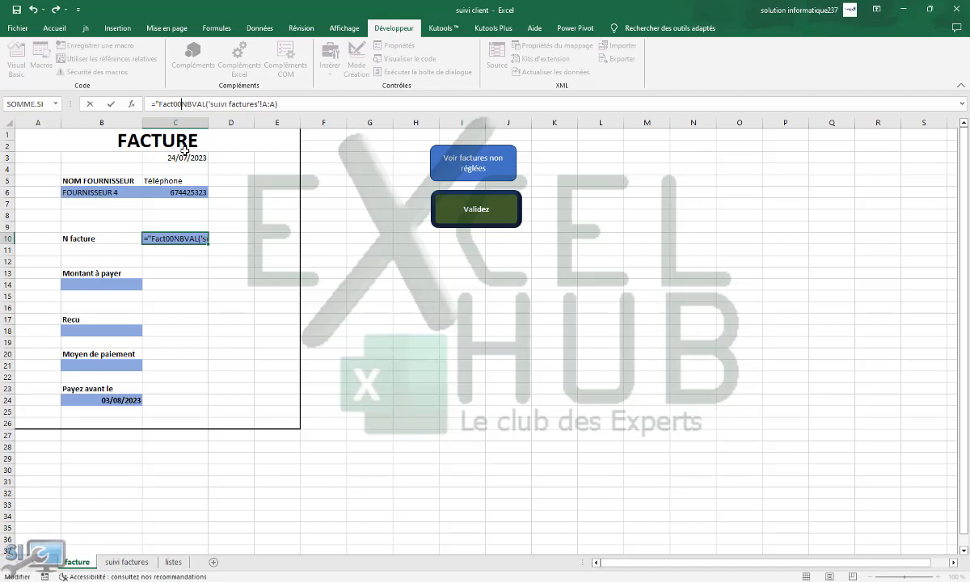
pyautogui.write('- ')
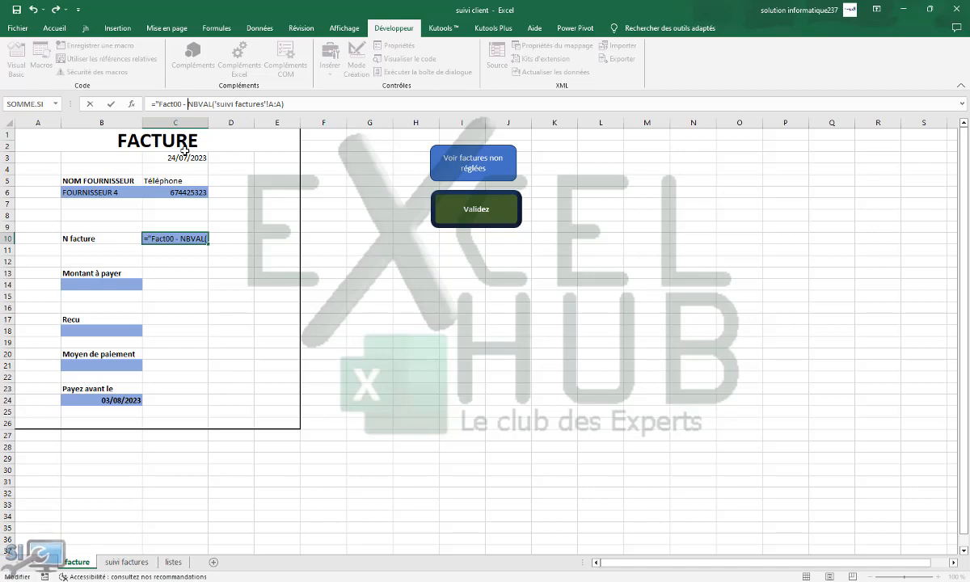
pyautogui.write('&')
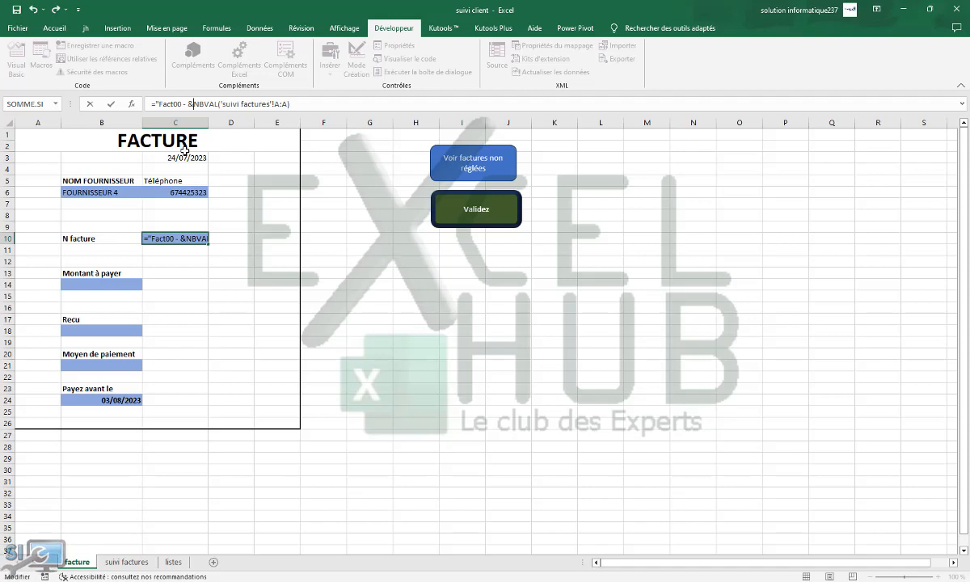
pyautogui.press('BackSpace')
pyautogui.write('"&')
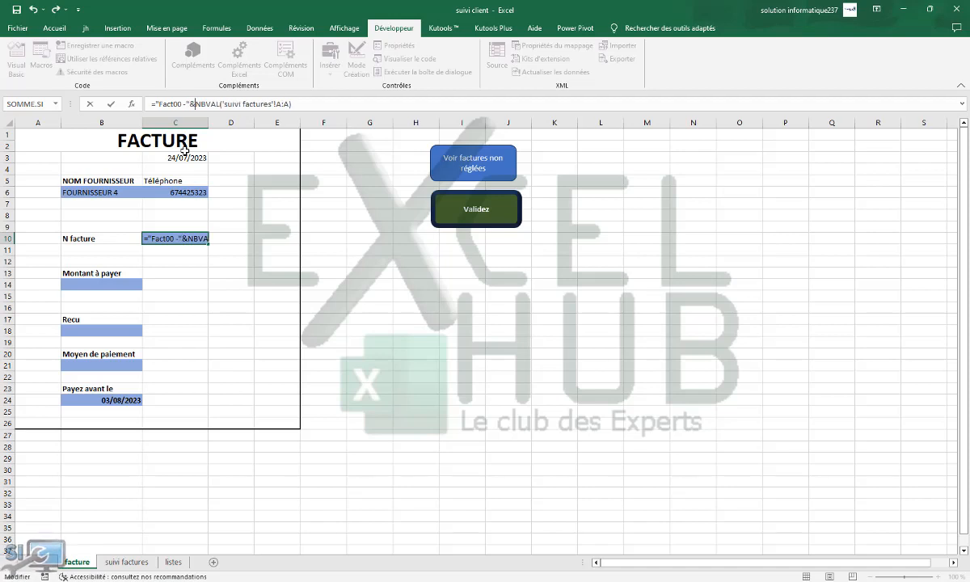
pyautogui.press('Return')
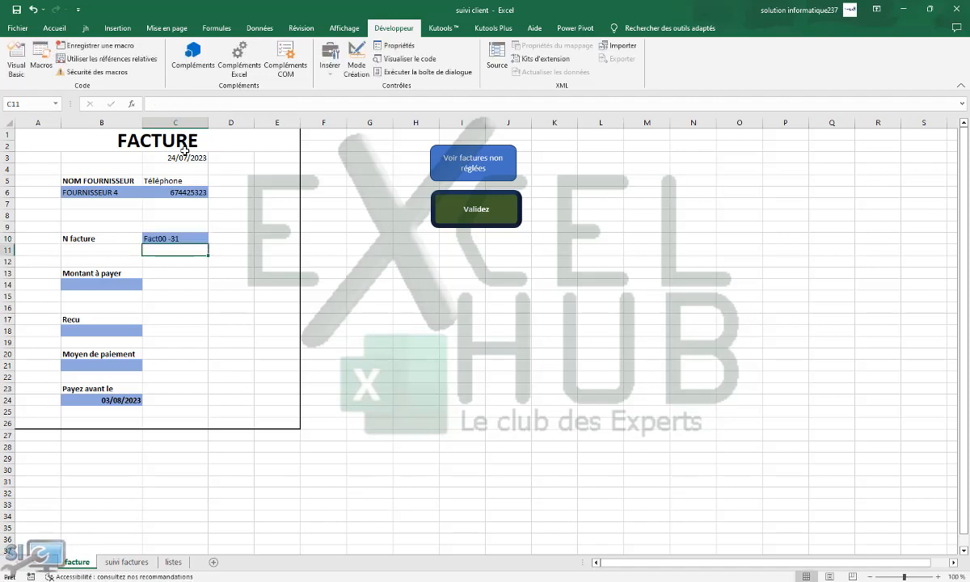
# Step: Remove the space before the hyphen in the C10 prefix after checking the ID format in suivi factures, giving ="Fact00-"&NBVAL('suivi factures'!A:A)
pyautogui.click(124, 563)
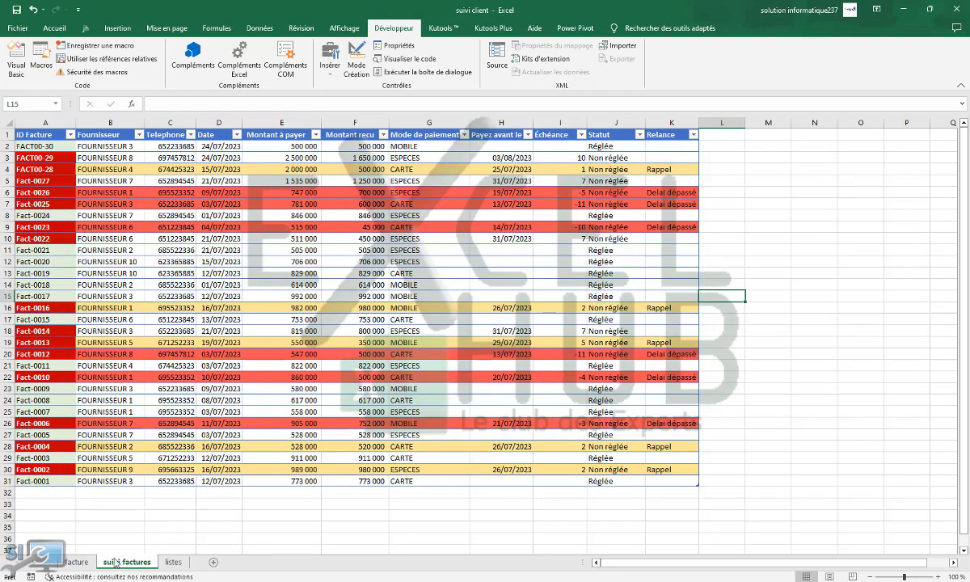
pyautogui.click(85, 562)
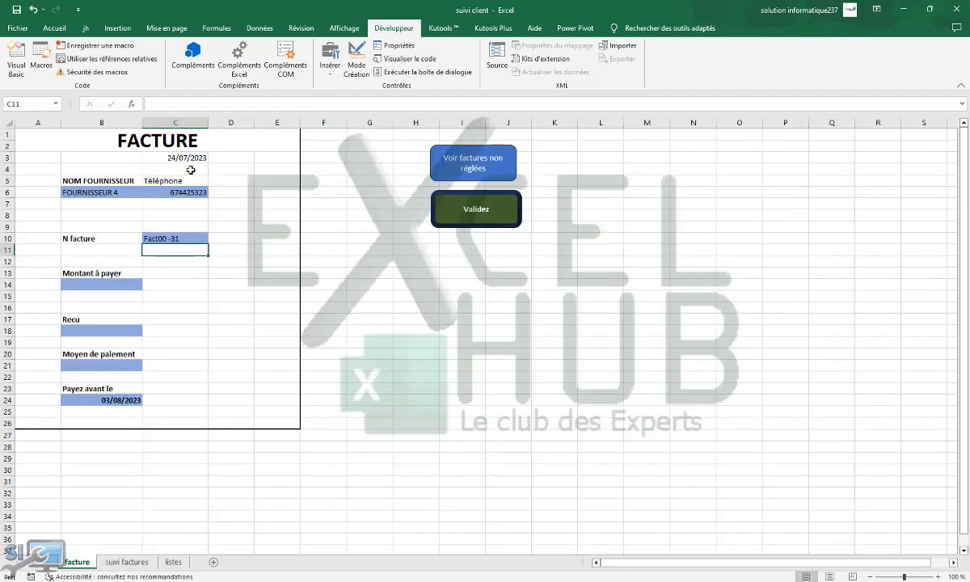
pyautogui.click(170, 239)
pyautogui.click(180, 104)
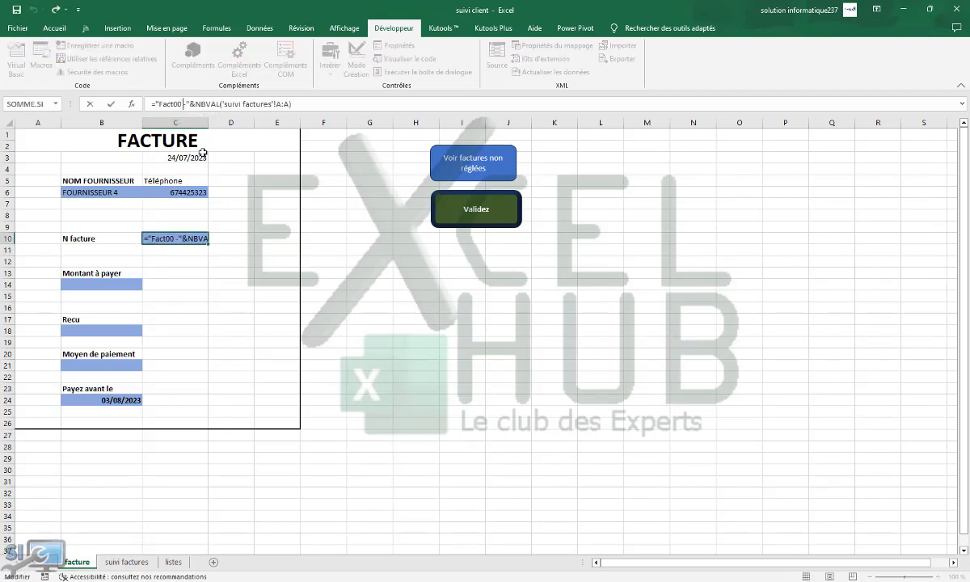
pyautogui.press('Delete')
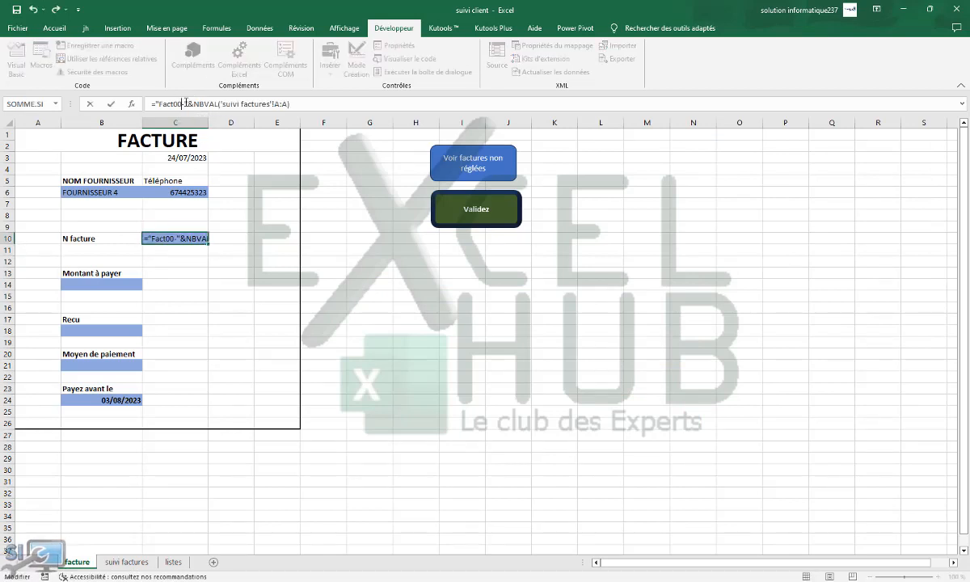
pyautogui.press('Delete')
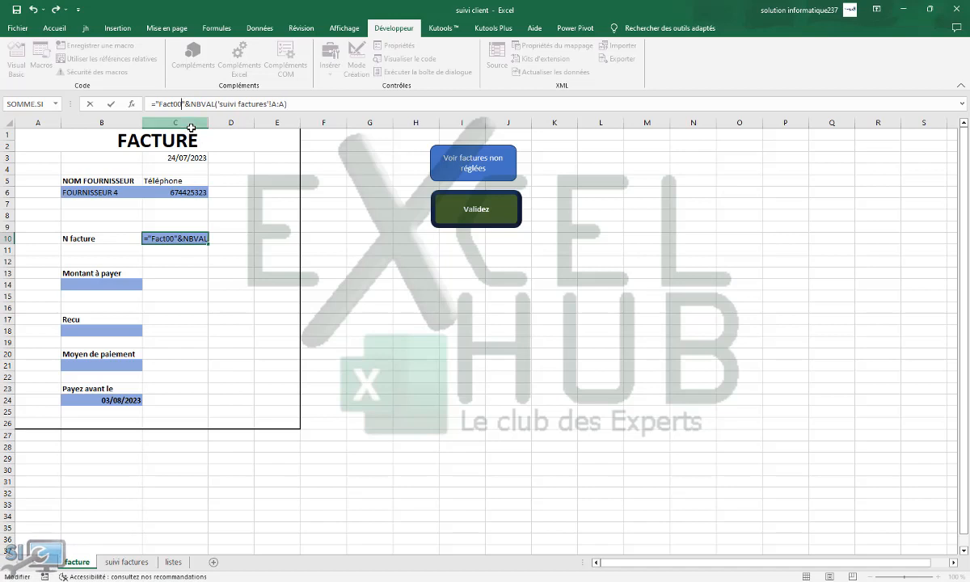
pyautogui.write('-')
pyautogui.press('Return')
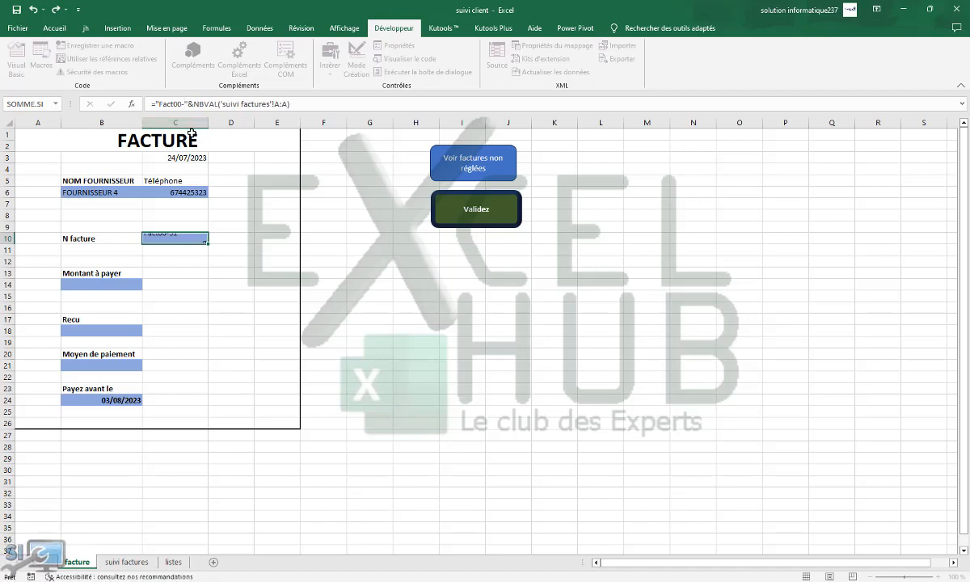
# Step: Fill in the invoice amounts with 3500000 as Montant à payer and 2600000 as Recu
pyautogui.click(114, 283)
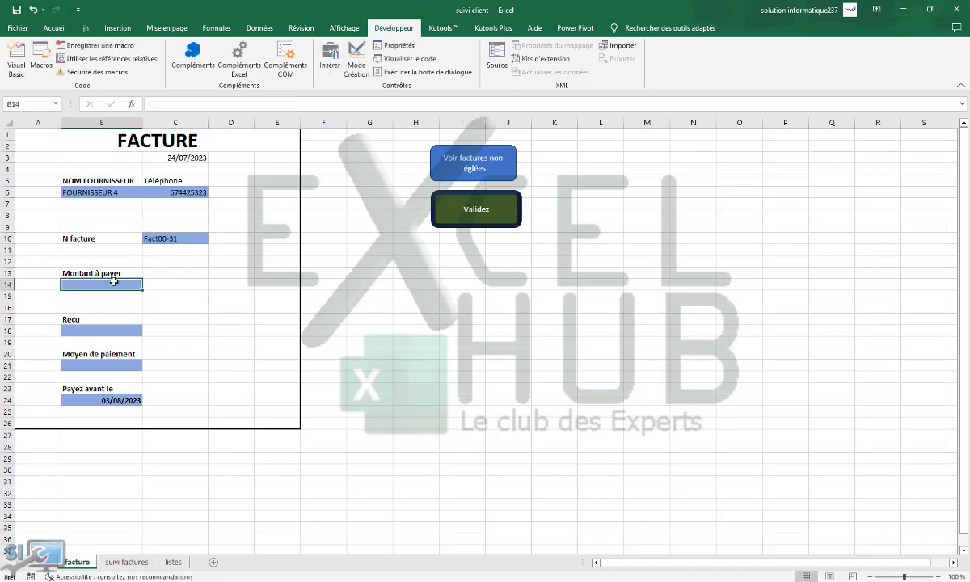
pyautogui.write('25')
pyautogui.press('BackSpace')
pyautogui.press('BackSpace')
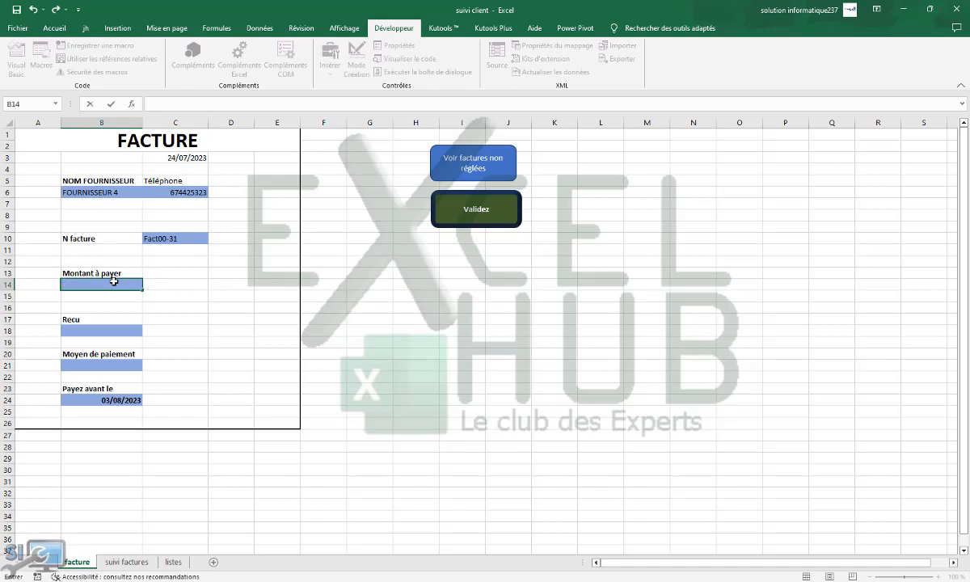
pyautogui.write('3500000')
pyautogui.click(129, 333)
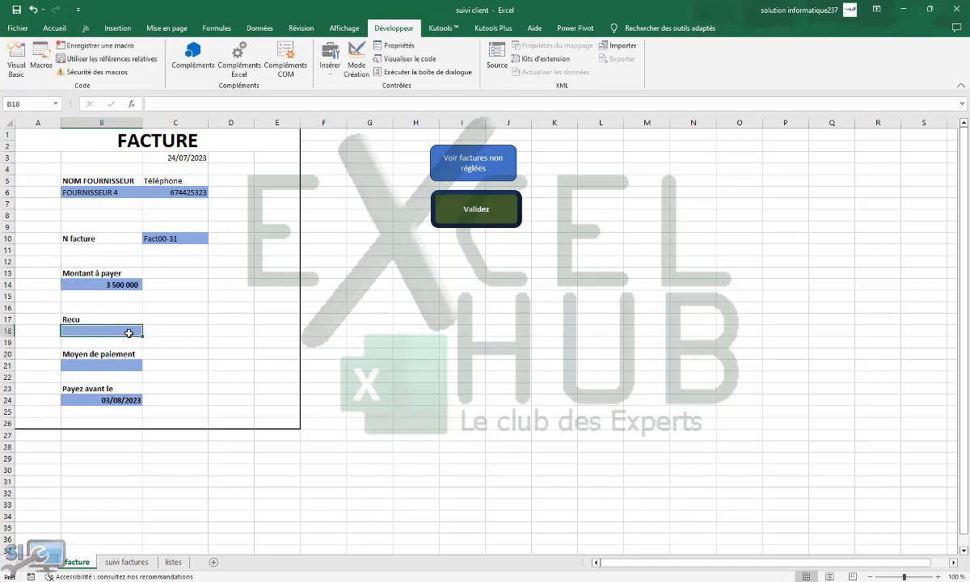
pyautogui.write('2 600 000')
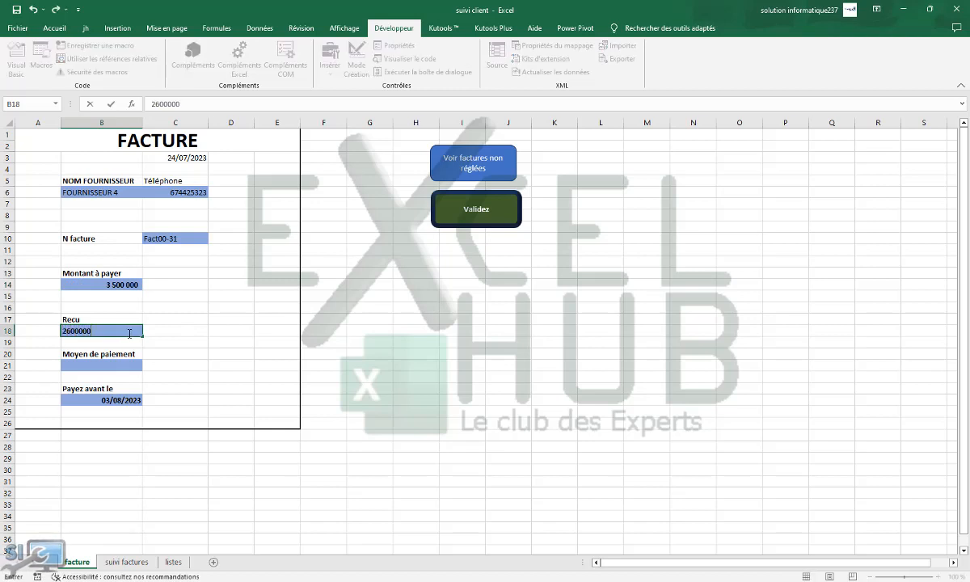
# Step: Choose CARTE as the Moyen de paiement on the invoice form
pyautogui.click(138, 366)
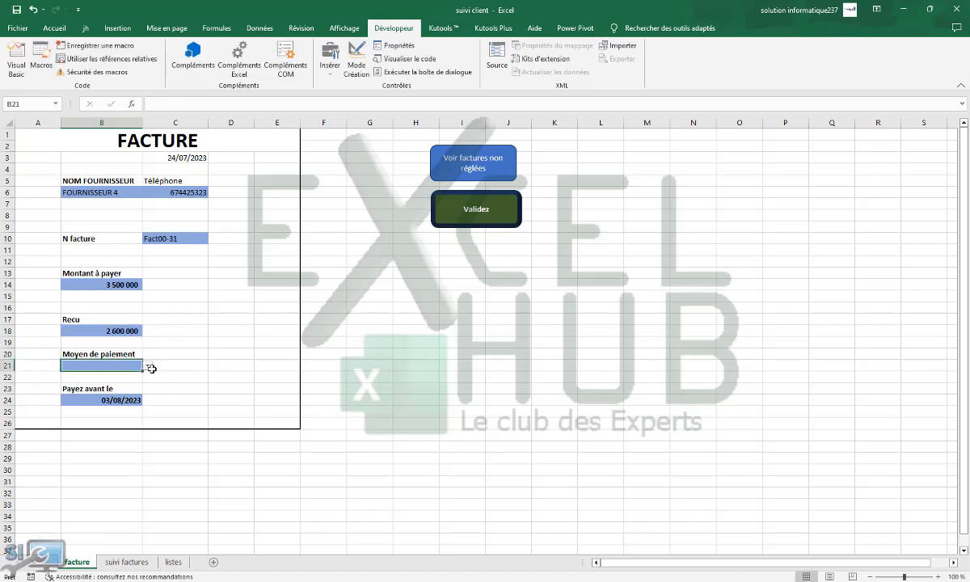
pyautogui.click(153, 368)
pyautogui.click(127, 358)
pyautogui.click(129, 365)
pyautogui.click(147, 365)
pyautogui.click(98, 376)
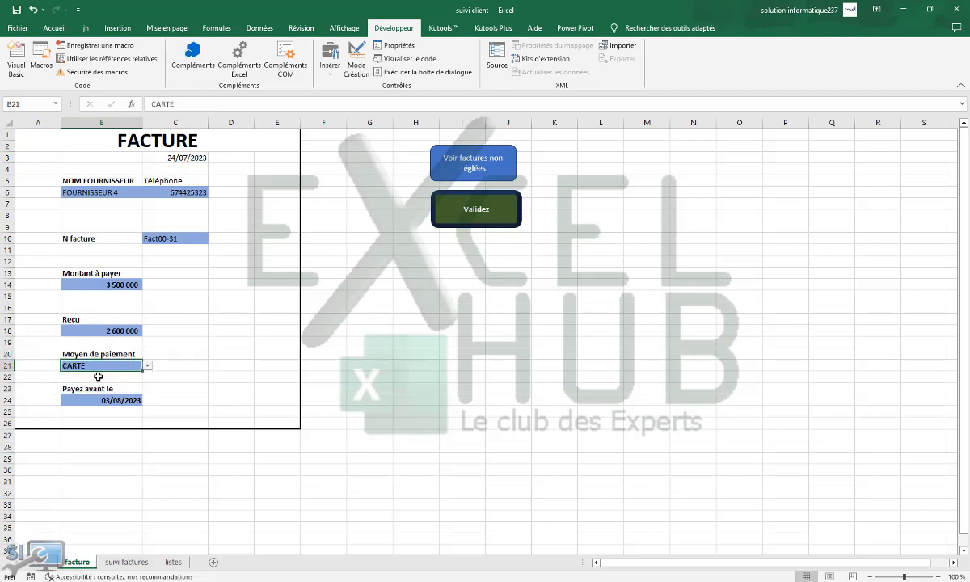
pyautogui.click(218, 390)
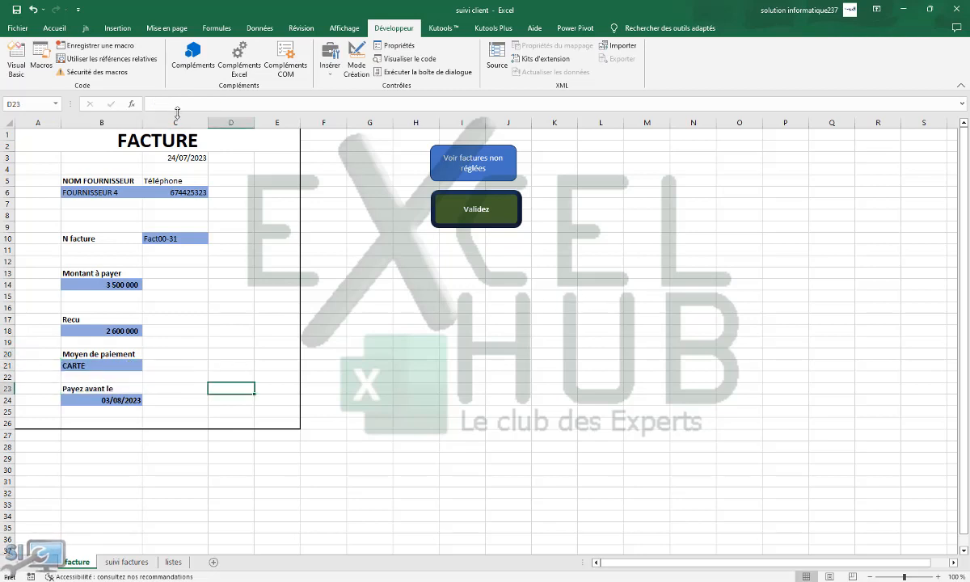
# Step: Compare the form's Téléphone and N facture cells with the matching columns of the suivi factures table
pyautogui.click(192, 193)
pyautogui.click(127, 562)
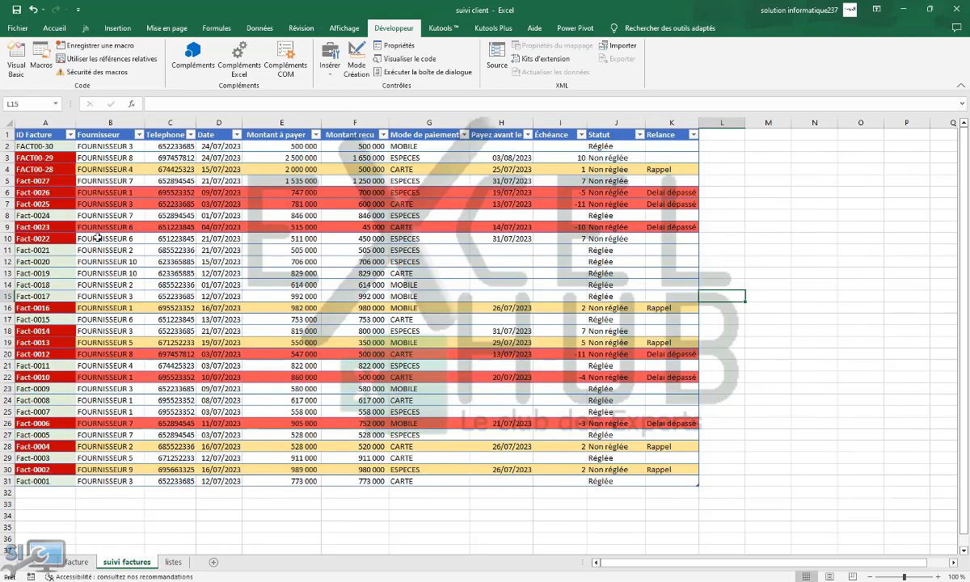
pyautogui.click(164, 146)
pyautogui.click(89, 566)
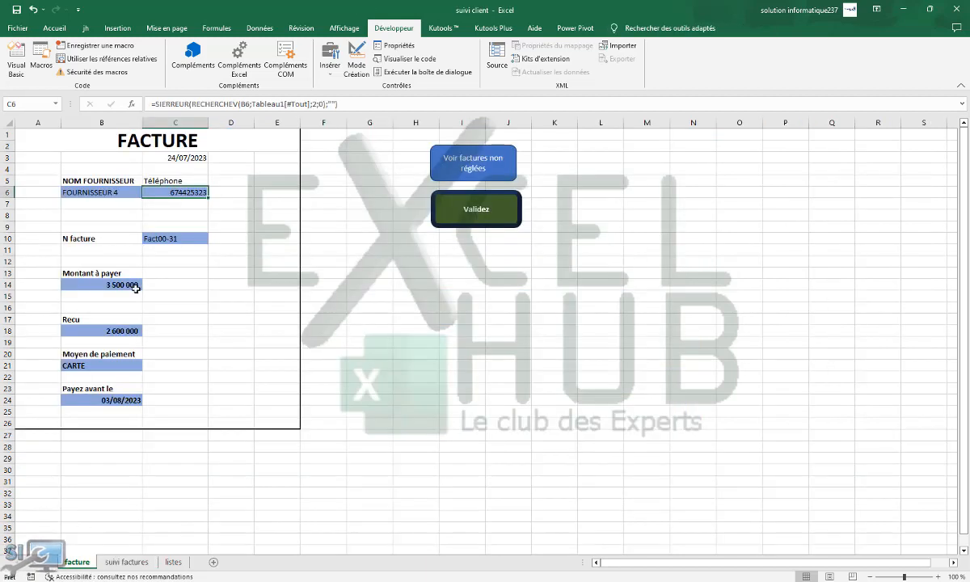
pyautogui.click(163, 239)
pyautogui.click(126, 561)
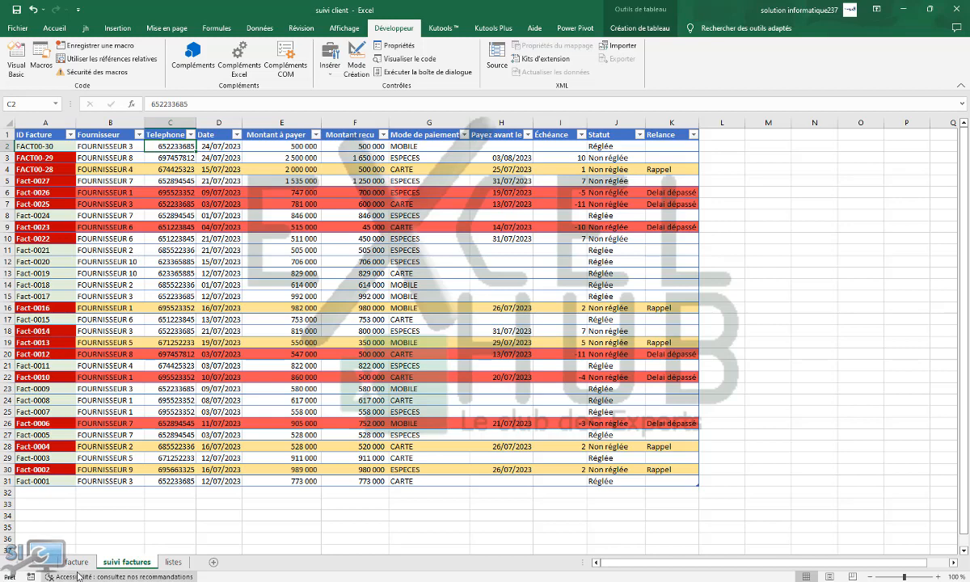
pyautogui.click(74, 562)
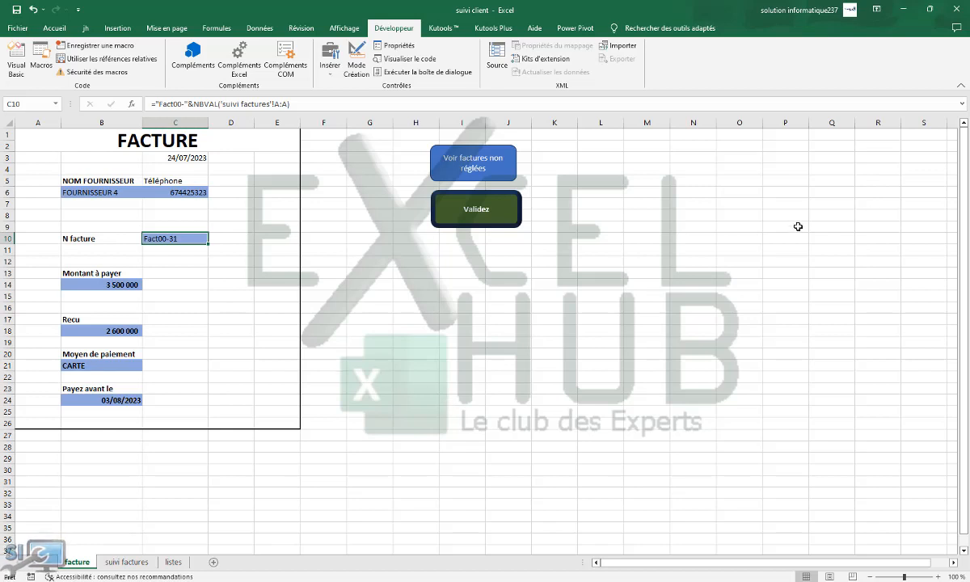
pyautogui.click(525, 319)
pyautogui.click(634, 261)
pyautogui.click(535, 331)
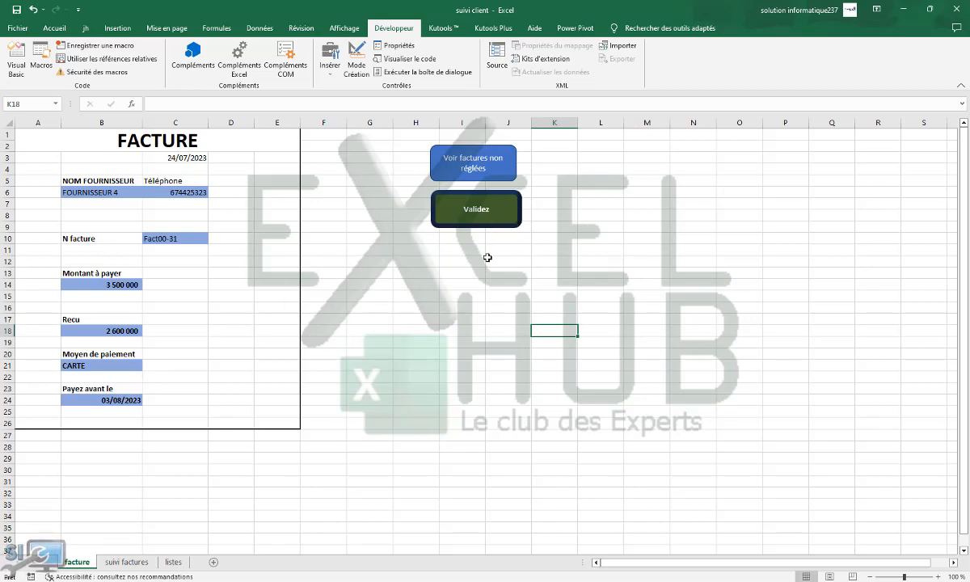
pyautogui.click(125, 560)
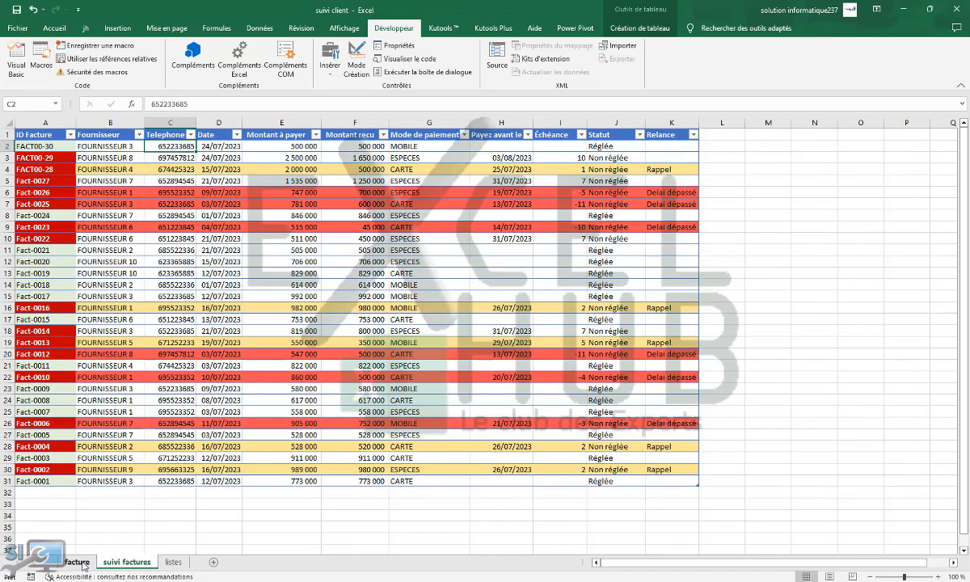
pyautogui.click(82, 566)
pyautogui.click(79, 569)
pyautogui.click(79, 568)
pyautogui.click(113, 562)
pyautogui.click(81, 568)
pyautogui.click(404, 296)
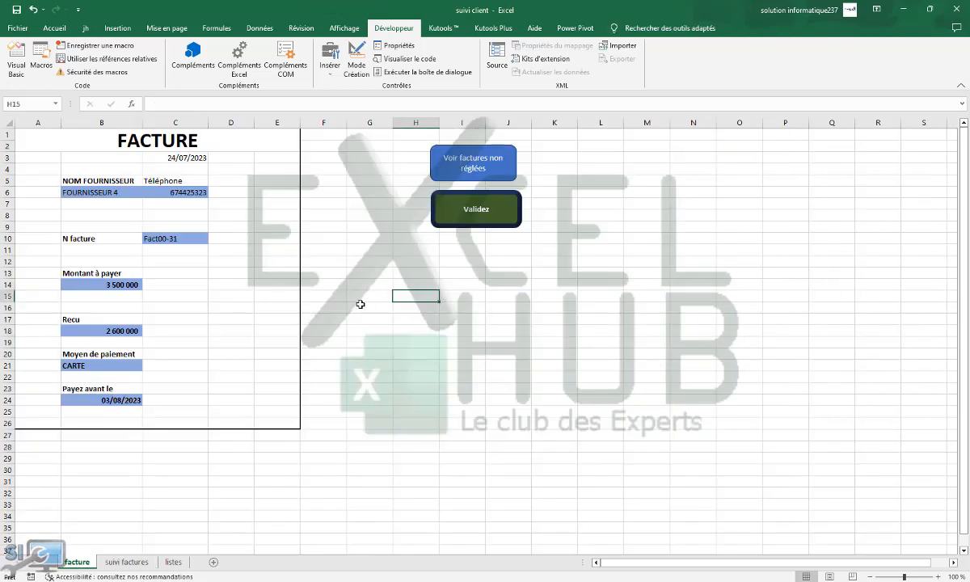
pyautogui.click(414, 327)
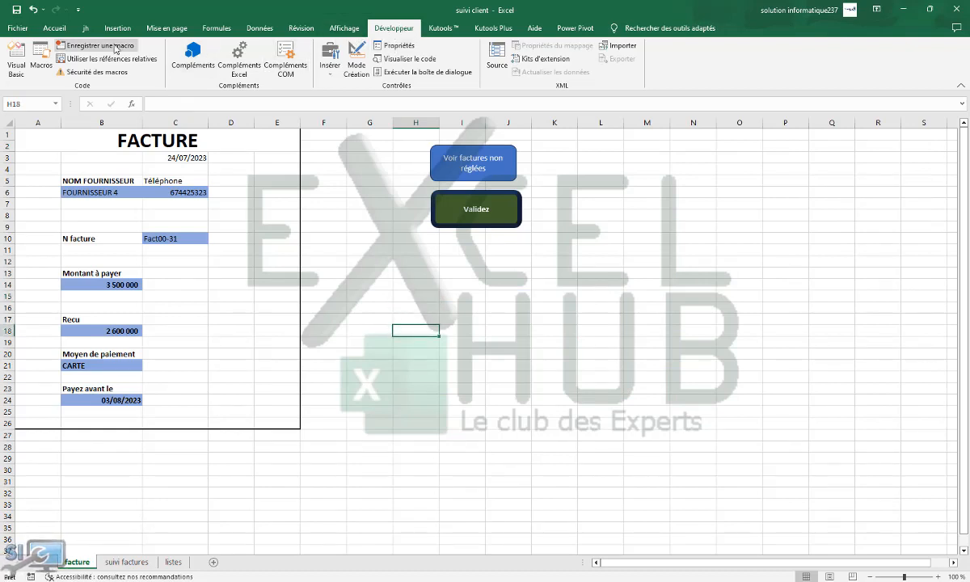
# Step: Start recording a macro named nvfacture, stored in this workbook, with the facture sheet open
pyautogui.click(116, 49)
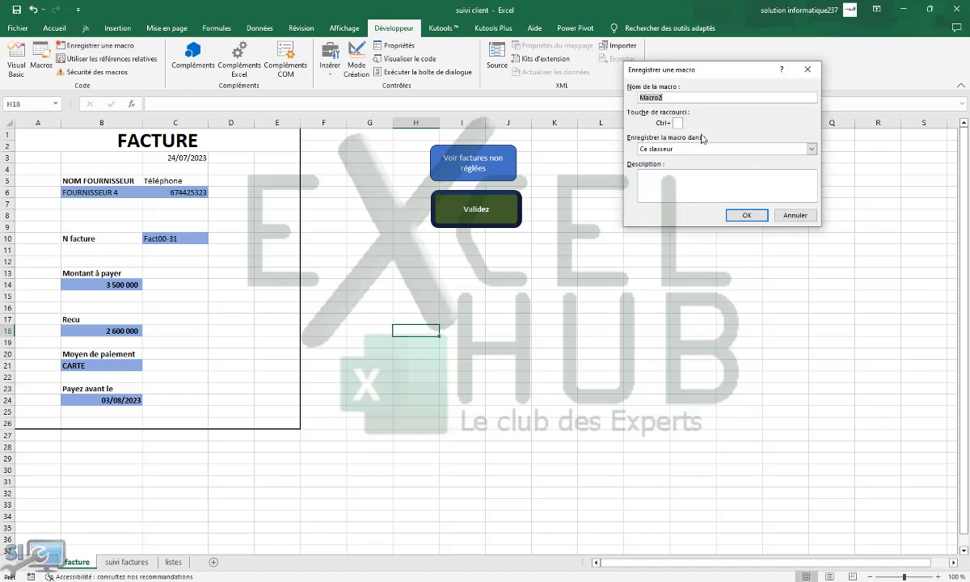
pyautogui.write('nvfacture')
pyautogui.click(745, 216)
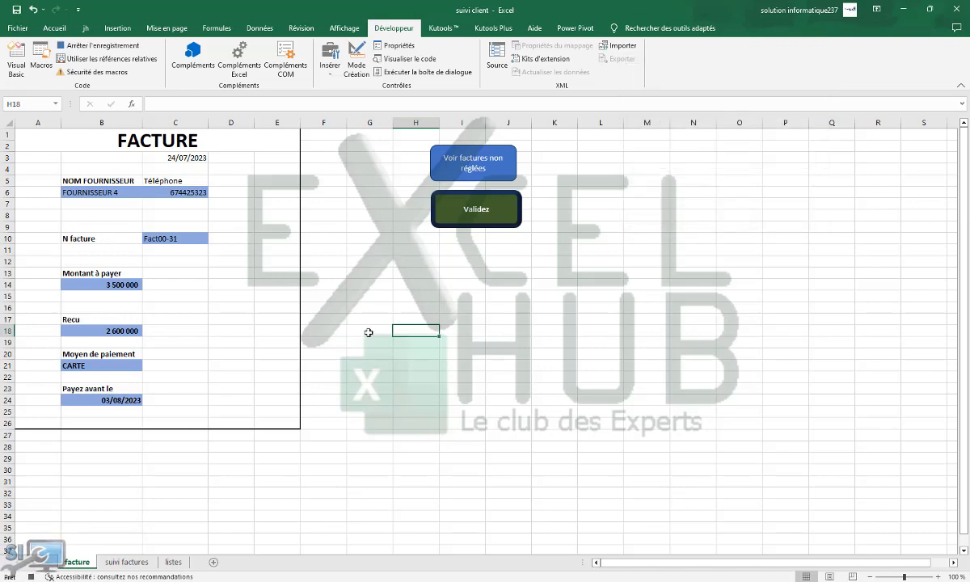
pyautogui.click(443, 281)
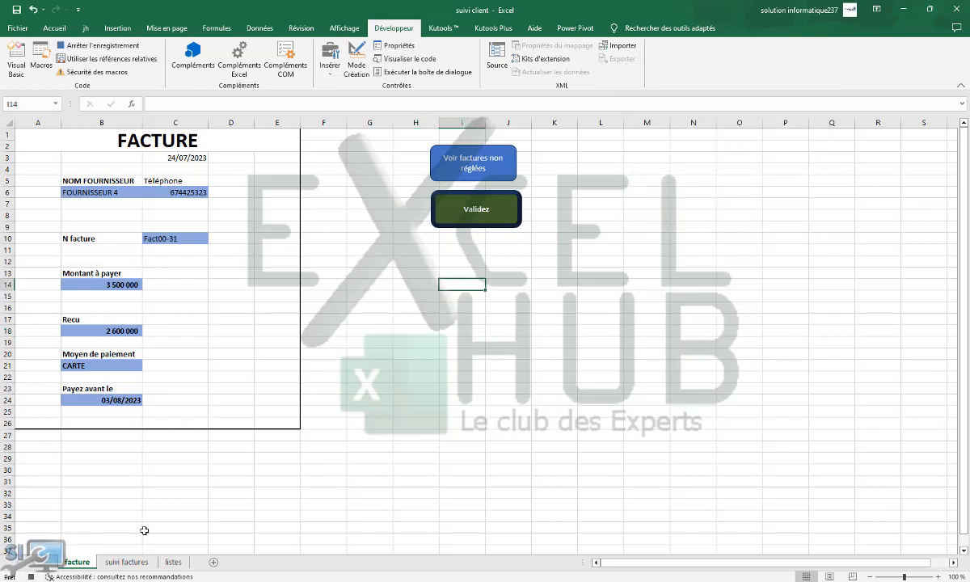
# Step: Insert an empty row directly below the header row of the suivi factures table
pyautogui.click(130, 561)
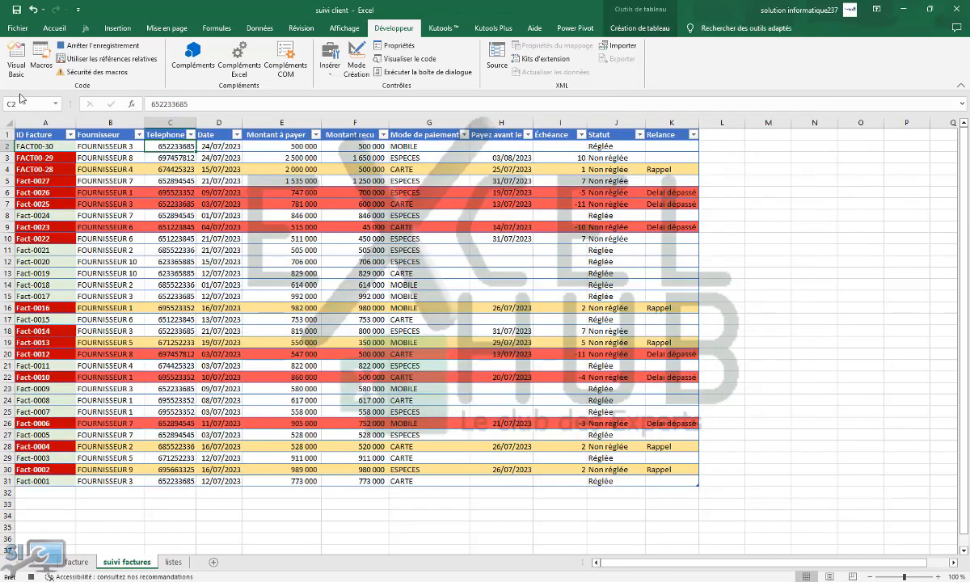
pyautogui.click(5, 146)
pyautogui.rightClick(5, 146)
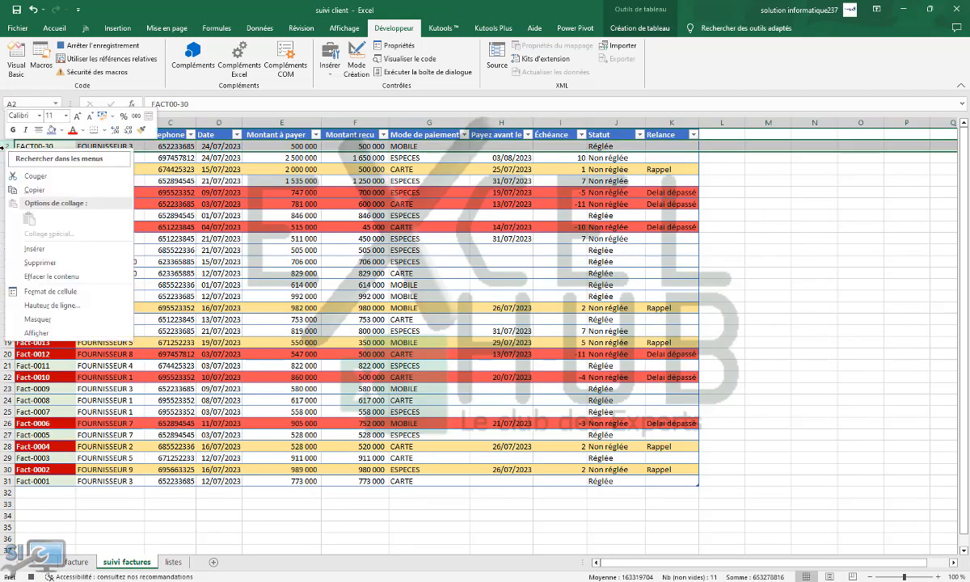
pyautogui.click(35, 251)
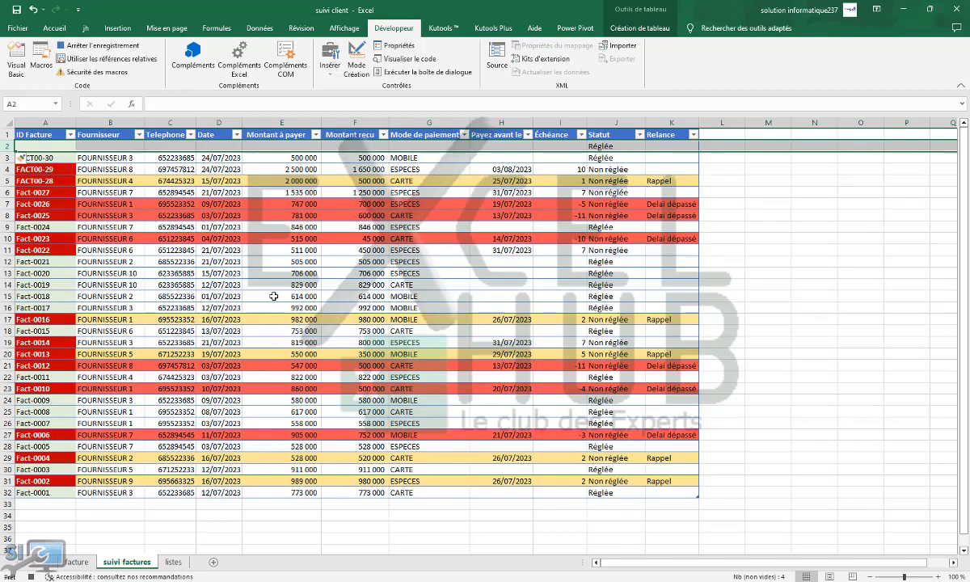
pyautogui.click(257, 296)
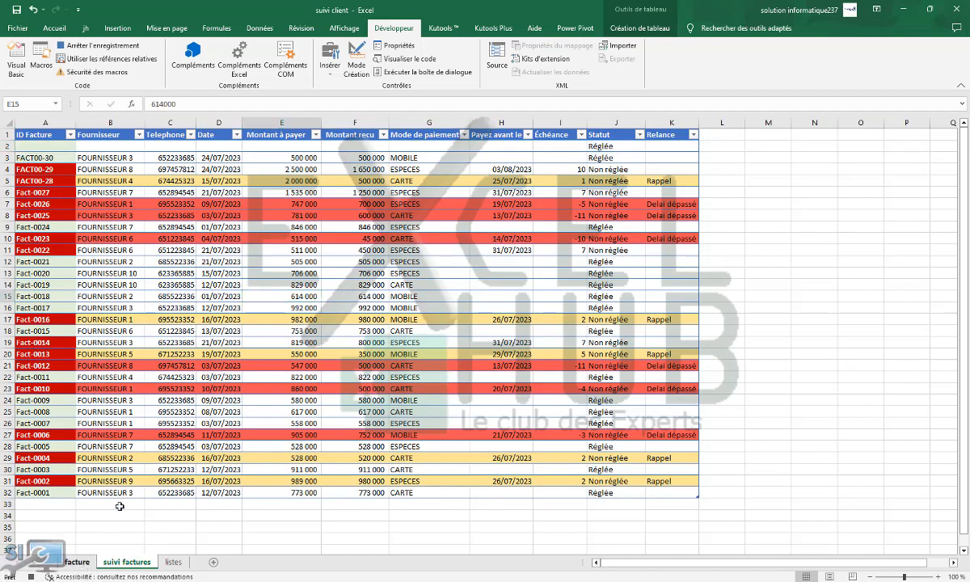
# Step: Copy the invoice number from C10 of the facture form and paste it as a value into A2 of suivi factures
pyautogui.hotkey('ctrl', 'pageup')
pyautogui.click(175, 239)
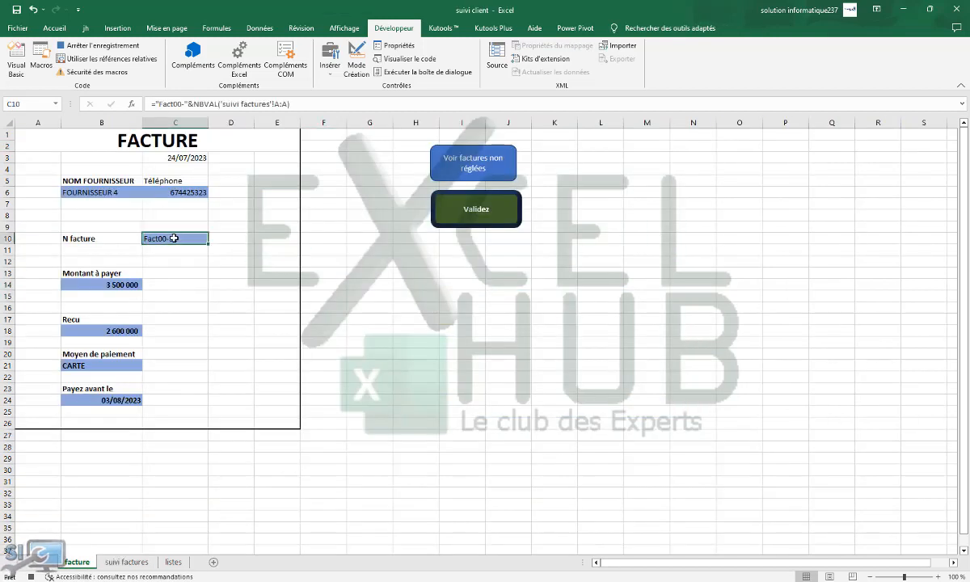
pyautogui.rightClick(174, 239)
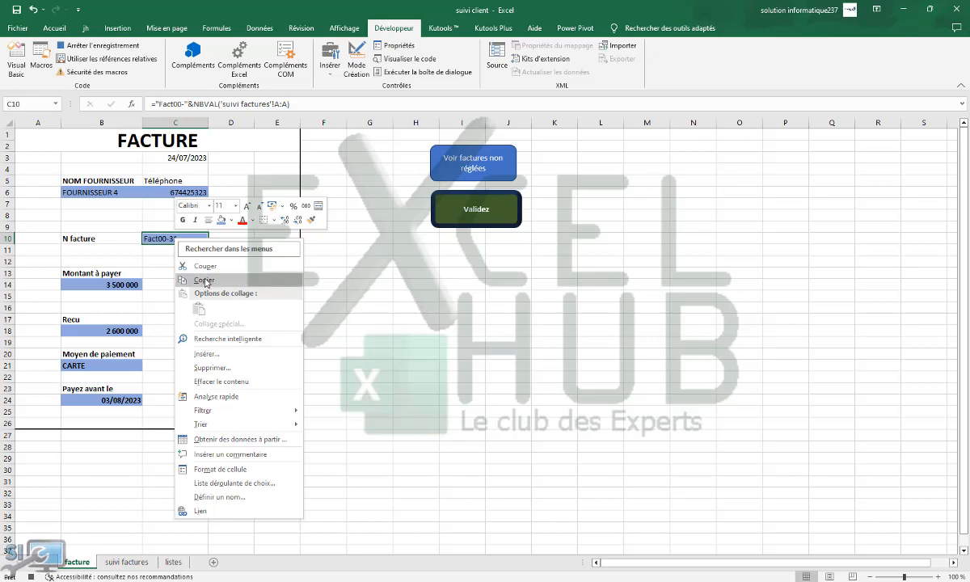
pyautogui.click(205, 280)
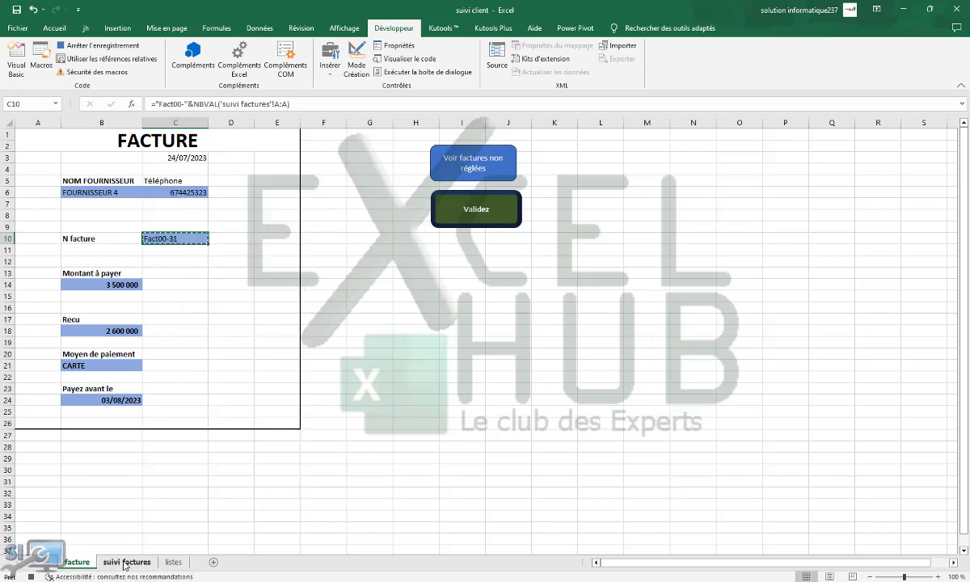
pyautogui.click(126, 561)
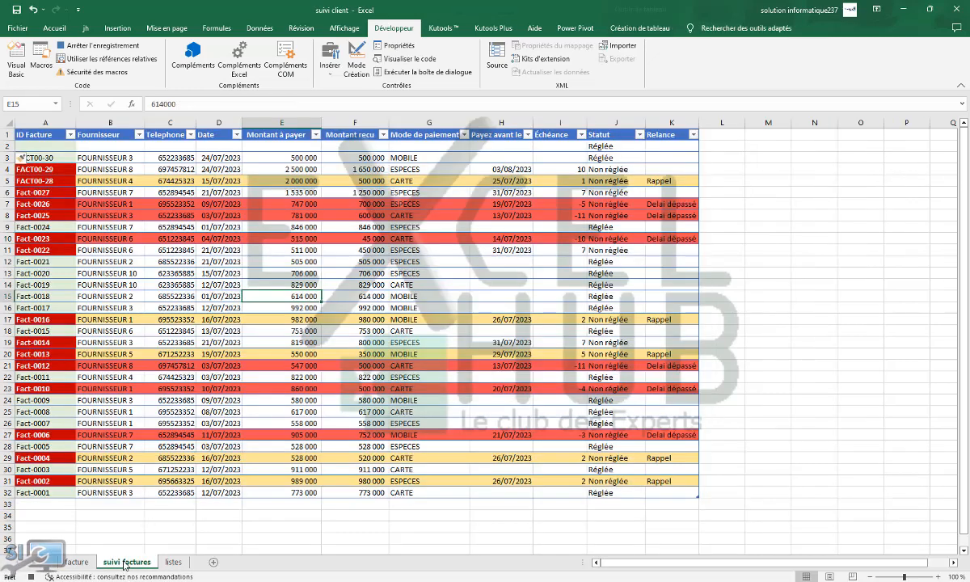
pyautogui.click(41, 147)
pyautogui.rightClick(41, 147)
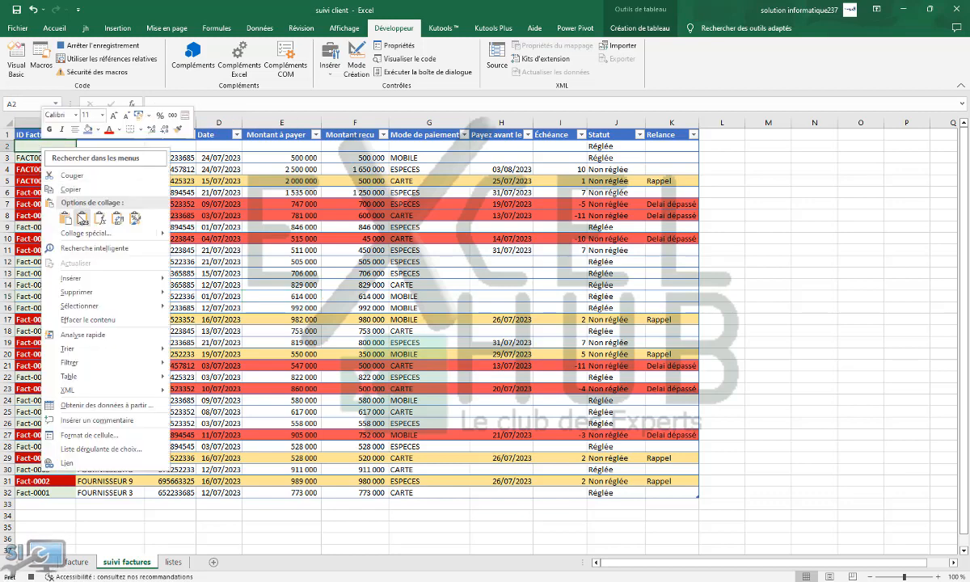
pyautogui.click(82, 221)
pyautogui.click(75, 562)
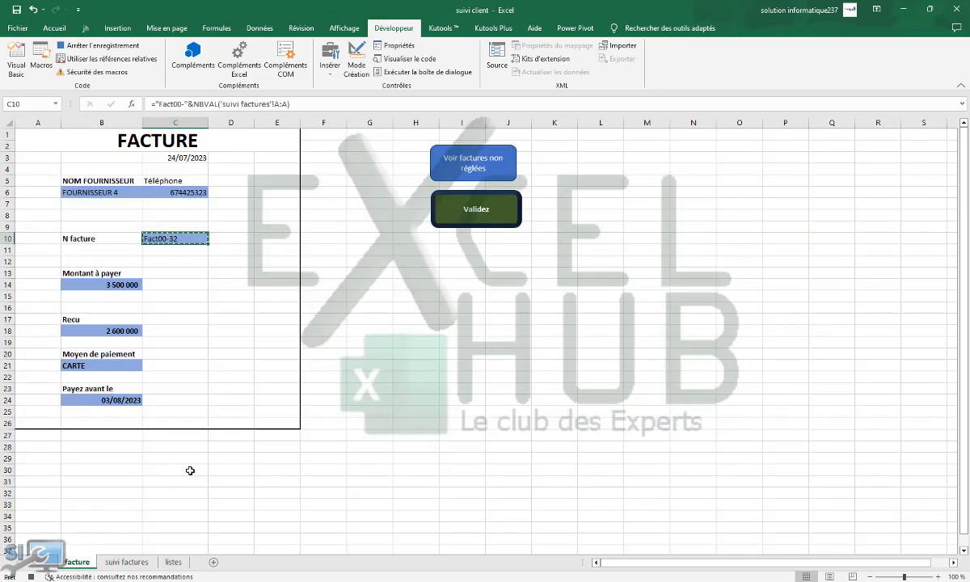
pyautogui.press('Escape')
# Step: Copy the supplier name from B6 of the facture form and paste it as a value into B2 of suivi factures
pyautogui.click(97, 192)
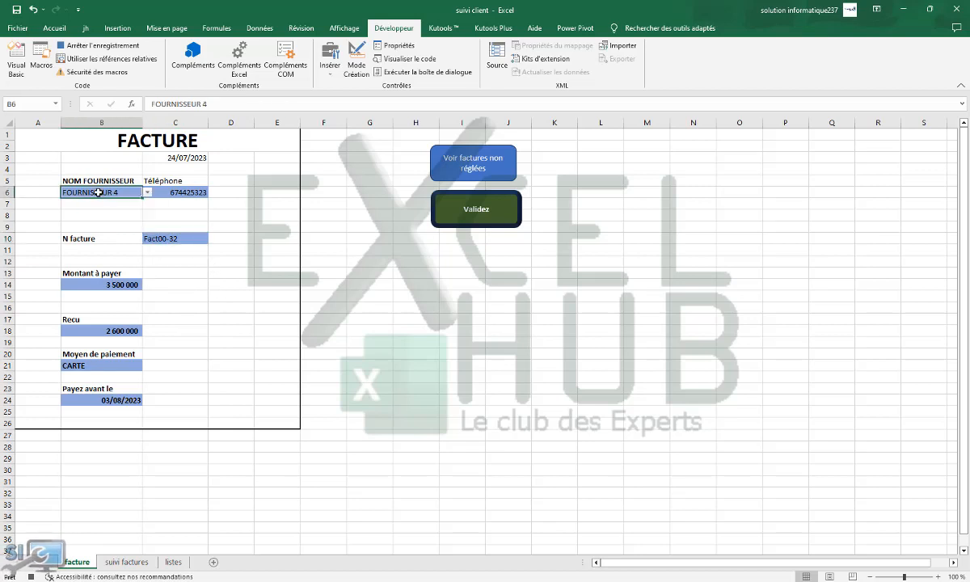
pyautogui.rightClick(97, 192)
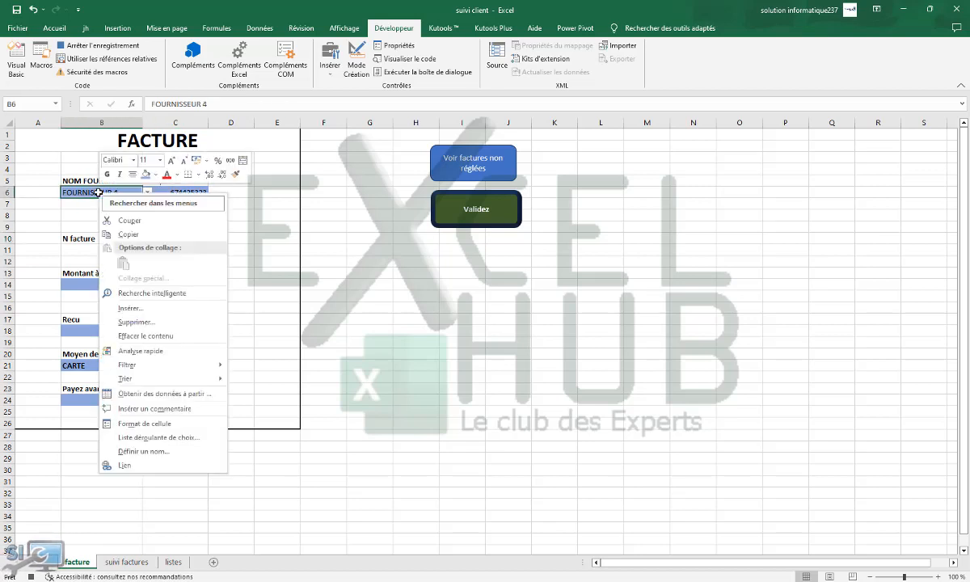
pyautogui.click(135, 232)
pyautogui.click(126, 562)
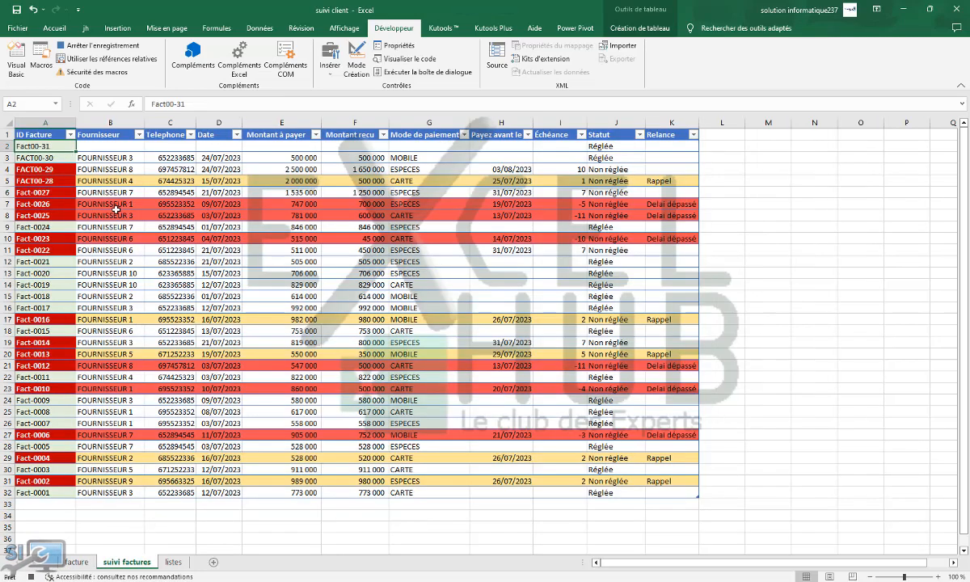
pyautogui.click(124, 144)
pyautogui.rightClick(123, 145)
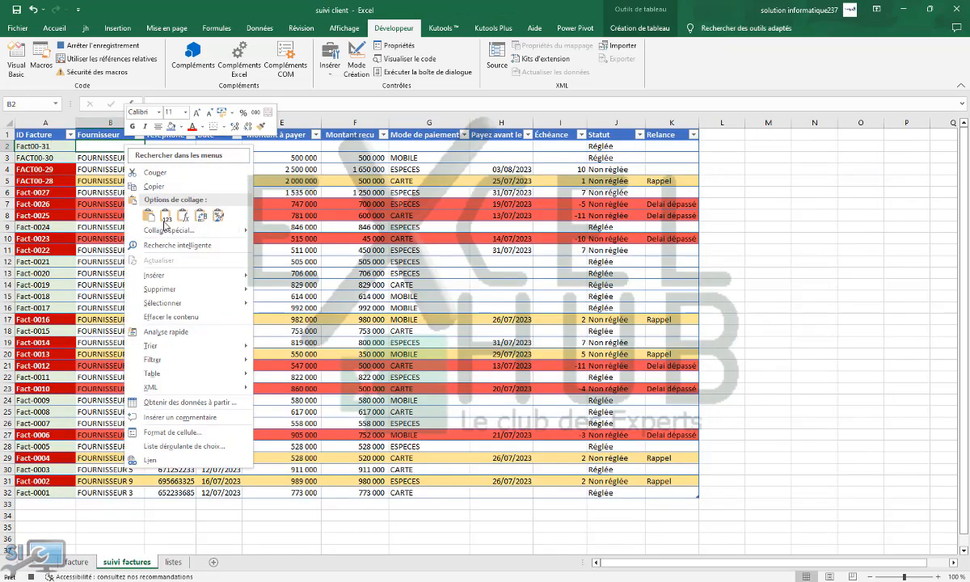
pyautogui.click(153, 211)
# Step: Copy the Téléphone cell C6 of the facture form and paste it as a value into C2 of suivi factures
pyautogui.hotkey('ctrl', 'pageup')
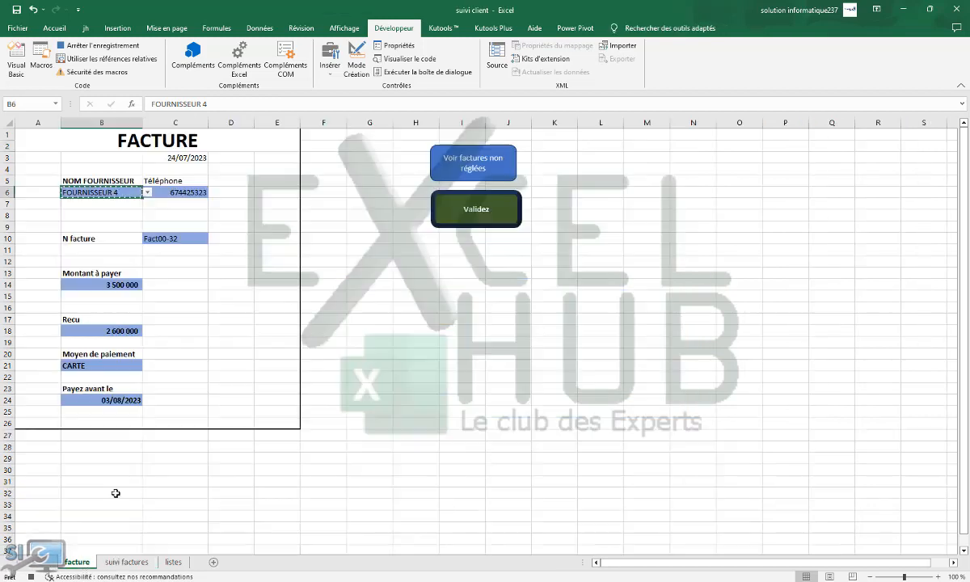
pyautogui.click(182, 194)
pyautogui.rightClick(182, 194)
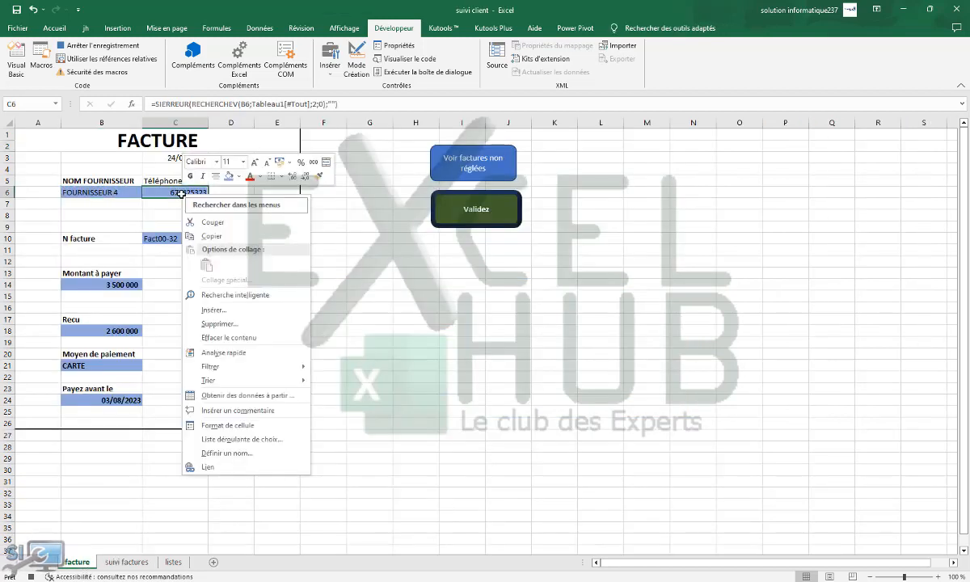
pyautogui.click(217, 236)
pyautogui.click(127, 562)
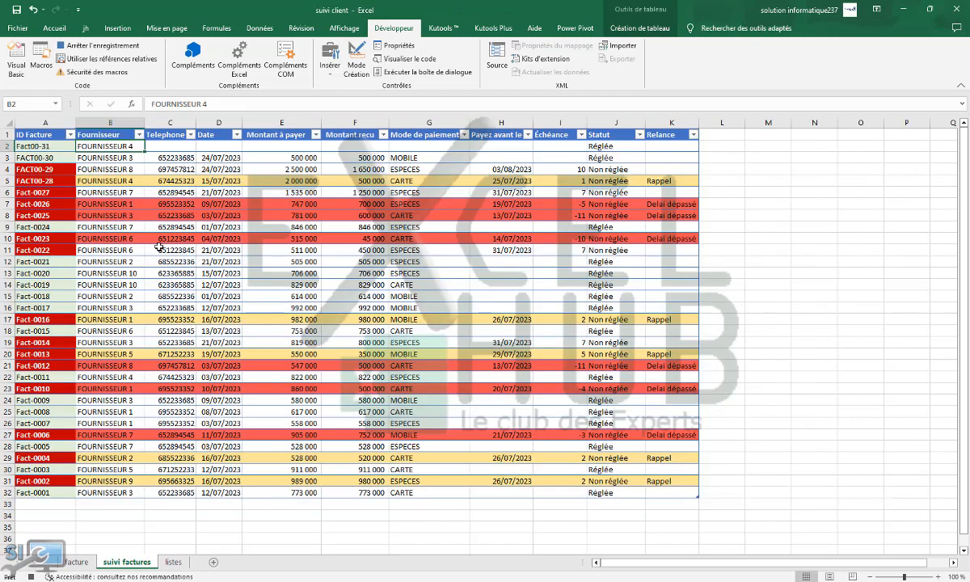
pyautogui.click(169, 144)
pyautogui.rightClick(169, 144)
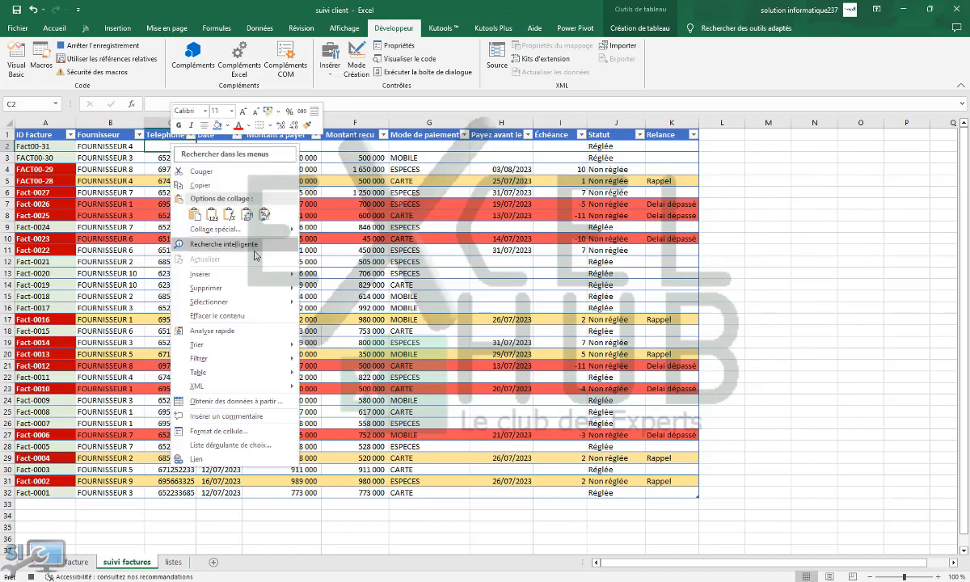
pyautogui.click(202, 223)
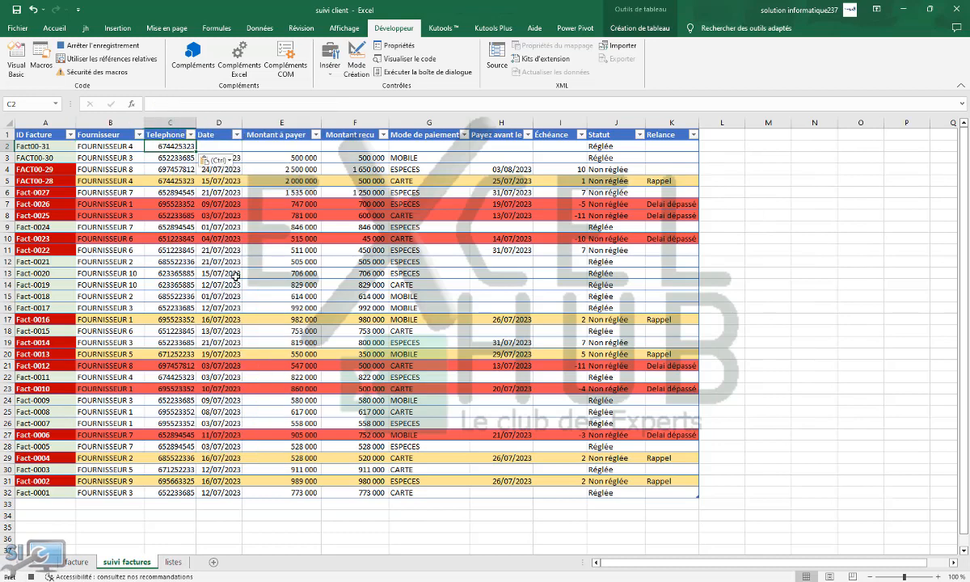
# Step: Copy the Montant à payer from B14 of the facture form and paste it as a value into E2 of suivi factures
pyautogui.click(90, 559)
pyautogui.click(113, 283)
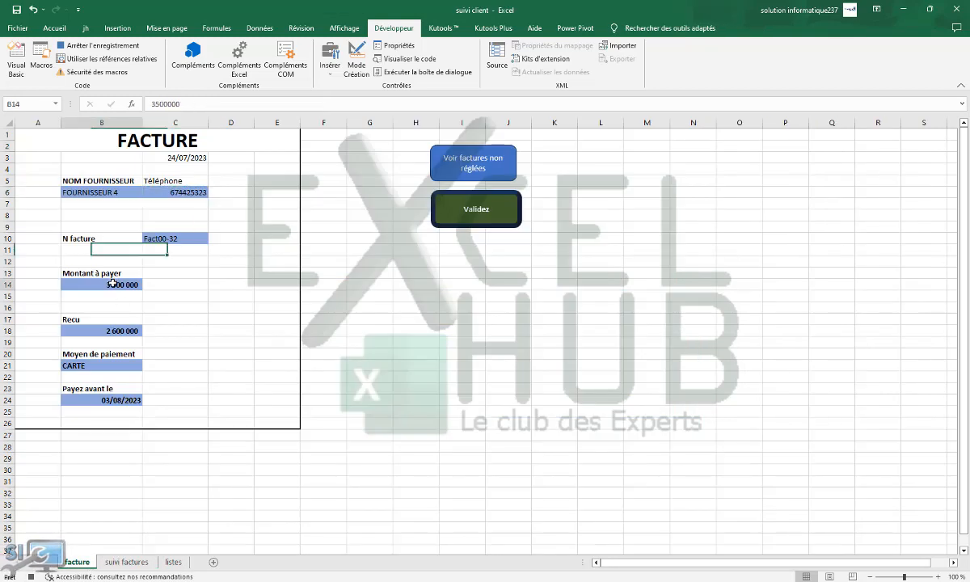
pyautogui.rightClick(114, 284)
pyautogui.click(146, 323)
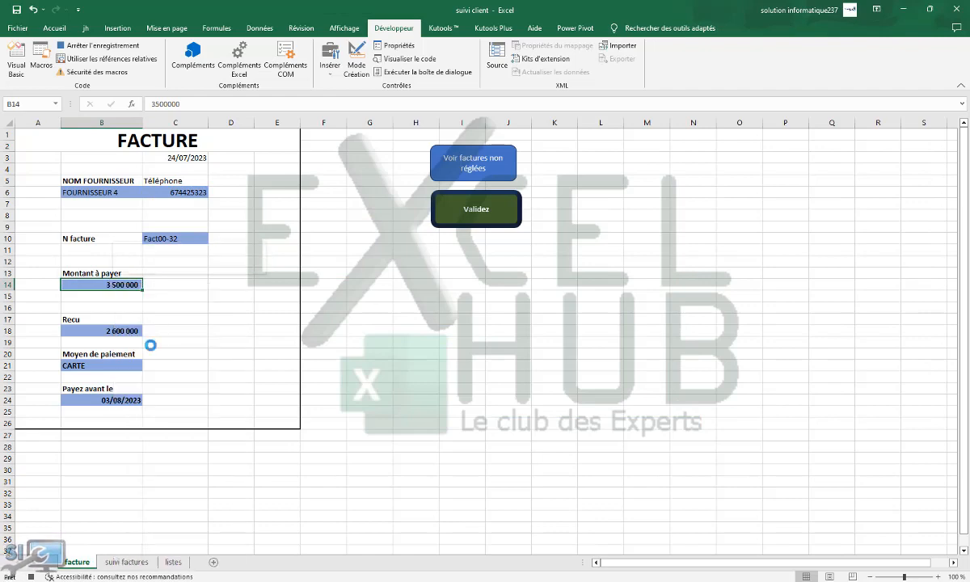
pyautogui.click(127, 561)
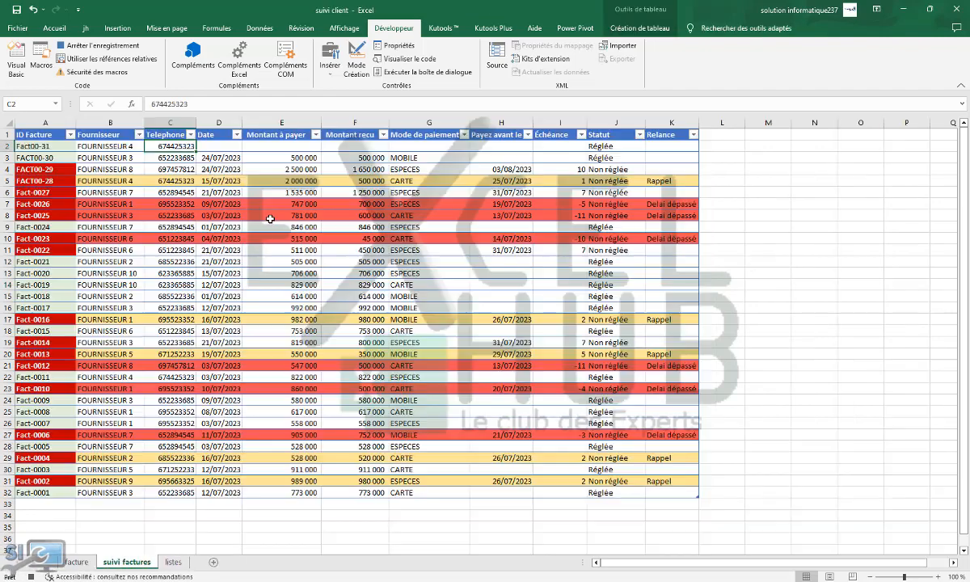
pyautogui.click(274, 145)
pyautogui.rightClick(276, 148)
pyautogui.click(309, 226)
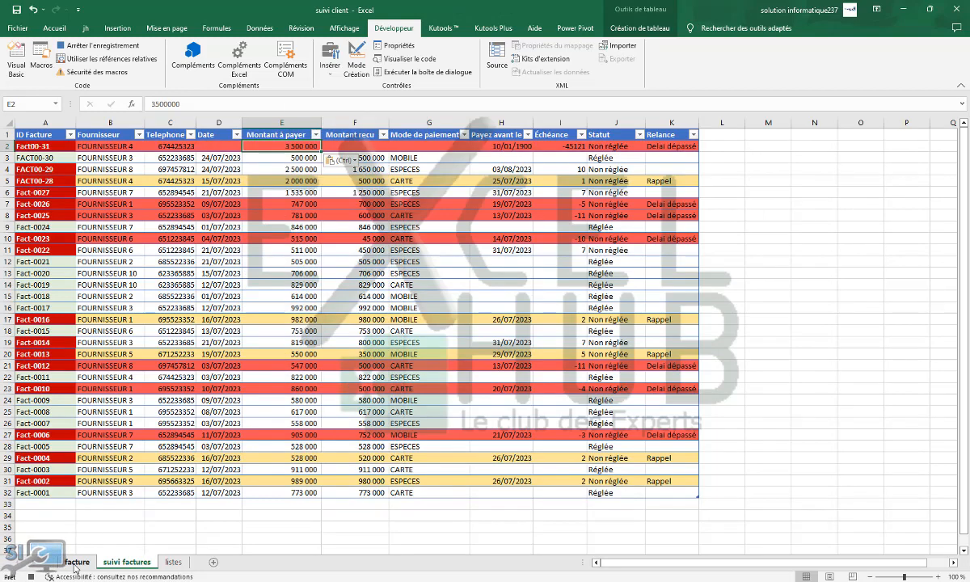
# Step: Copy the invoice date from C3 of the facture form and paste it as a value into D2 of suivi factures
pyautogui.click(75, 564)
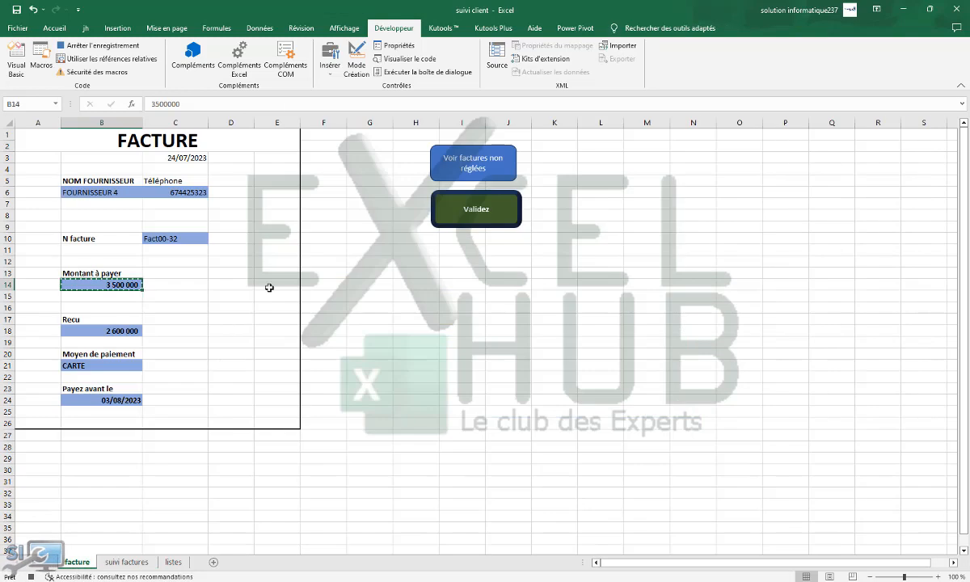
pyautogui.click(200, 156)
pyautogui.rightClick(194, 156)
pyautogui.click(231, 200)
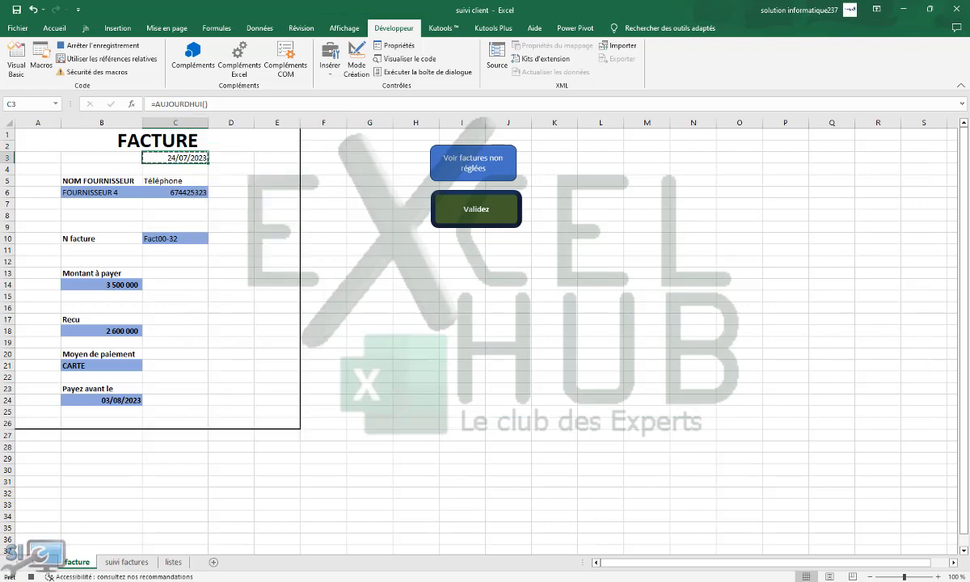
pyautogui.click(127, 561)
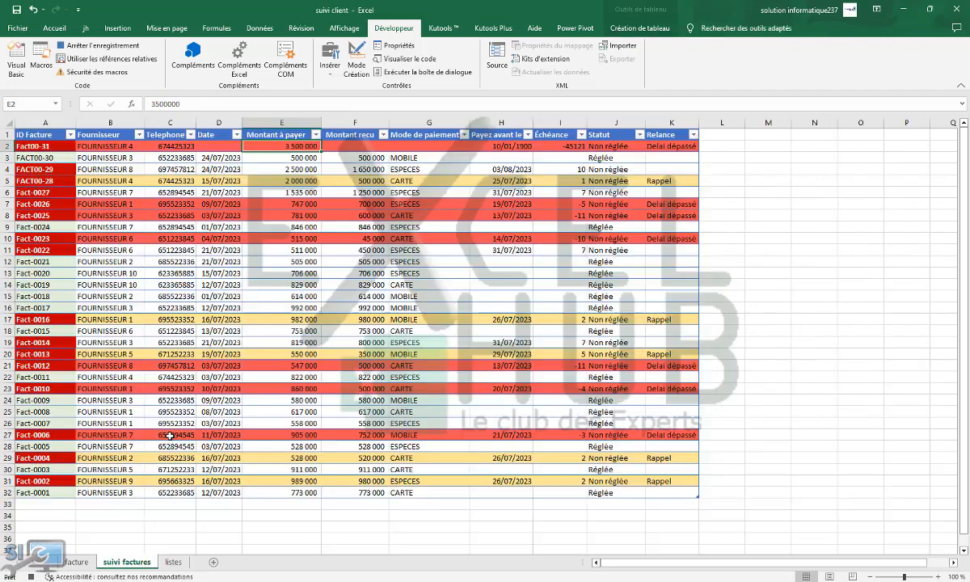
pyautogui.click(224, 144)
pyautogui.rightClick(226, 146)
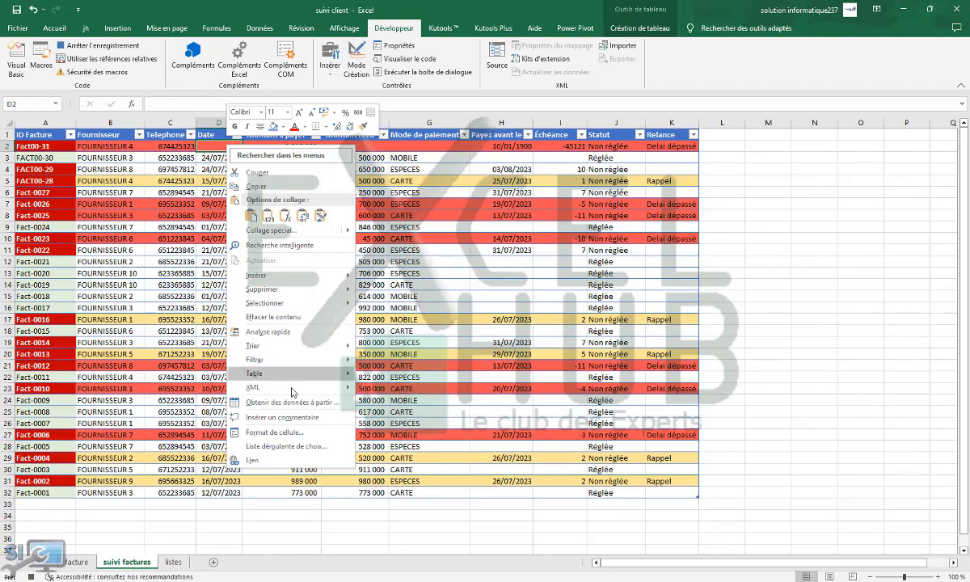
pyautogui.click(269, 217)
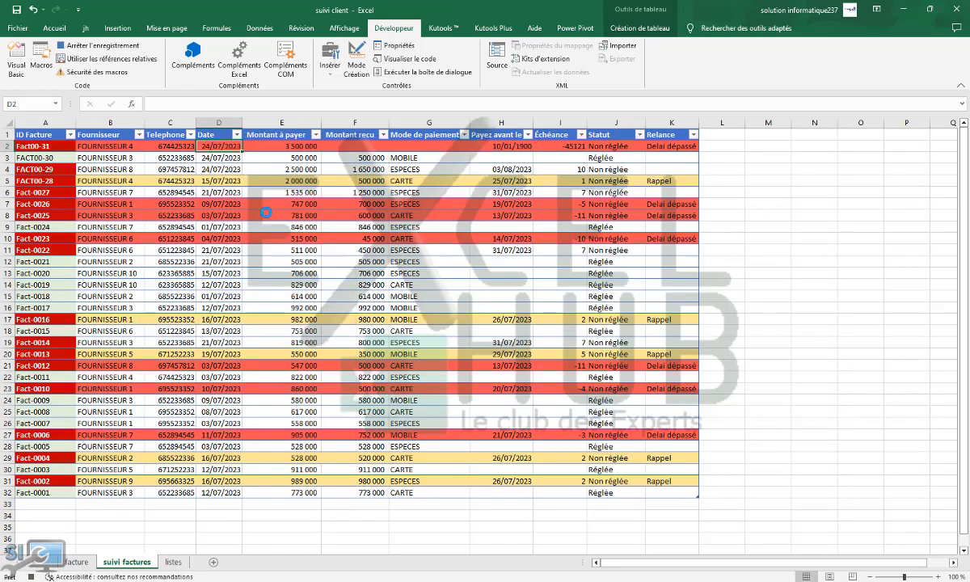
# Step: Copy the Recu amount from B18 of the facture form and paste it as a value into F2 of suivi factures
pyautogui.click(70, 564)
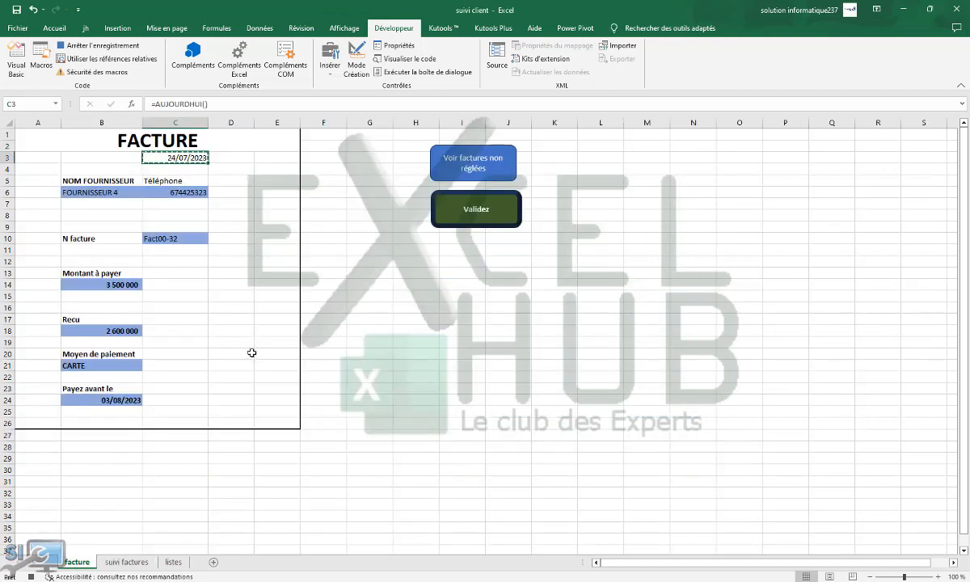
pyautogui.click(124, 332)
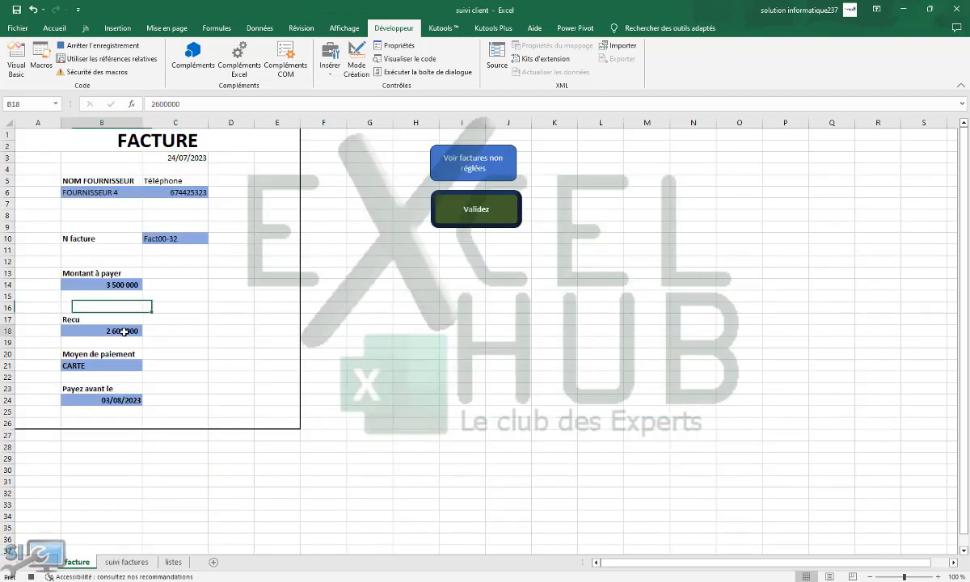
pyautogui.rightClick(125, 331)
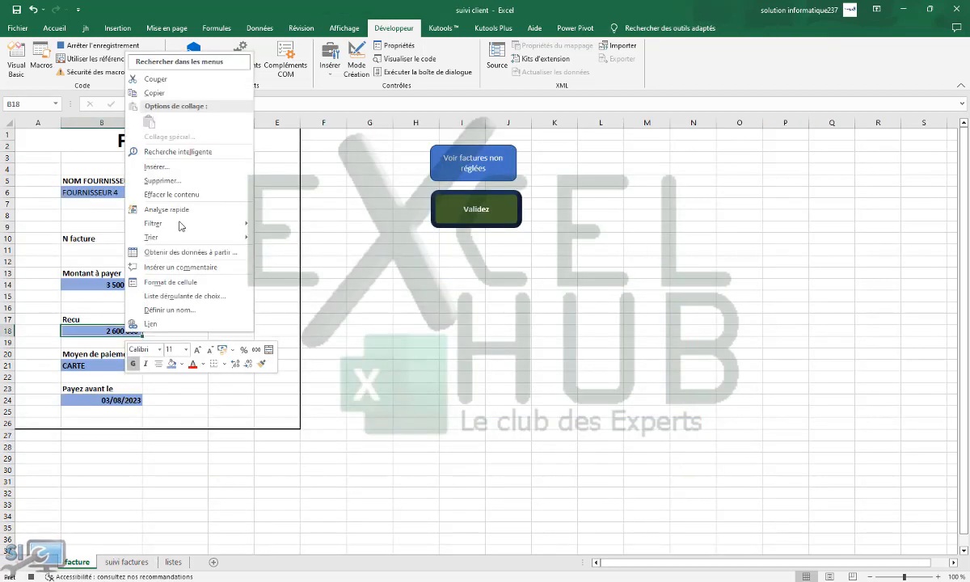
pyautogui.click(157, 92)
pyautogui.click(127, 562)
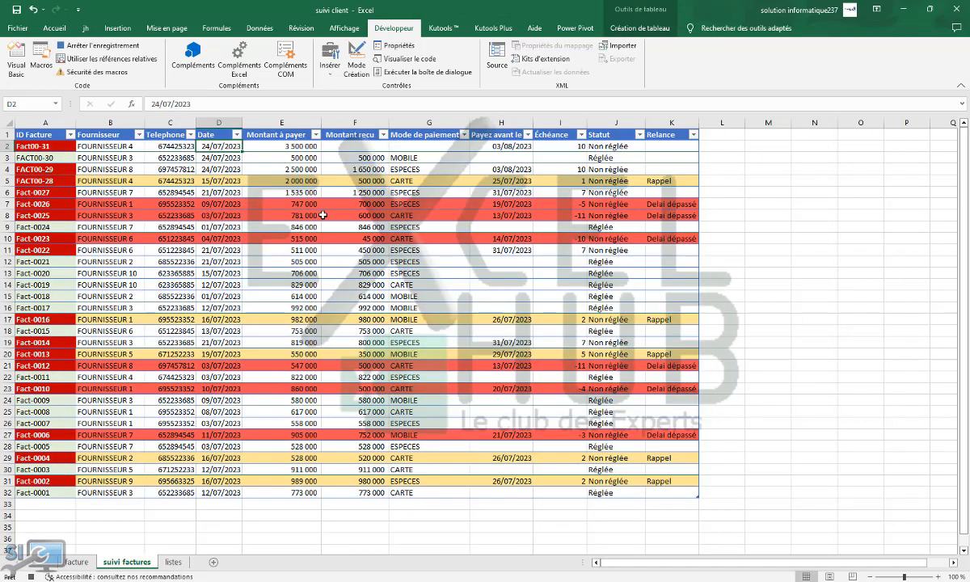
pyautogui.click(358, 145)
pyautogui.rightClick(360, 147)
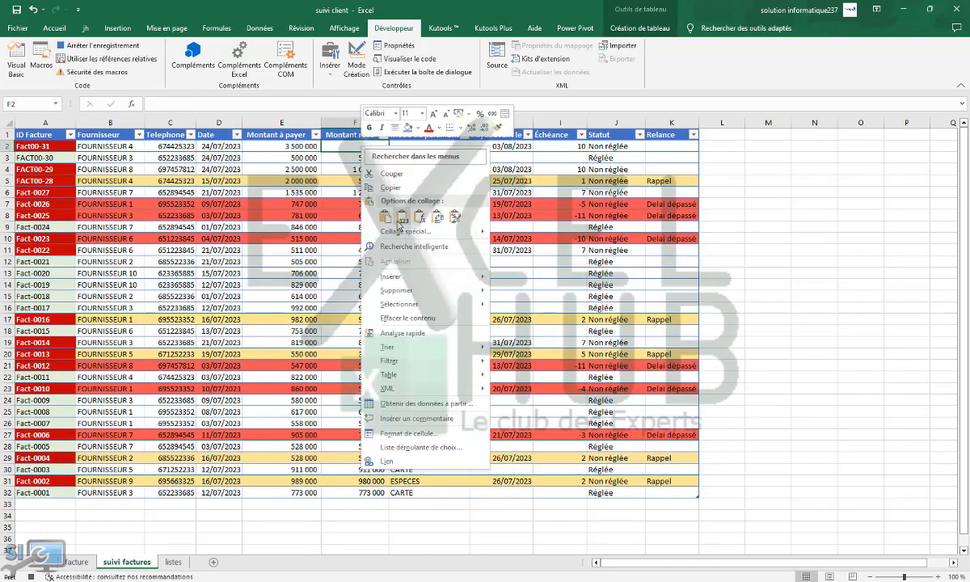
pyautogui.click(402, 223)
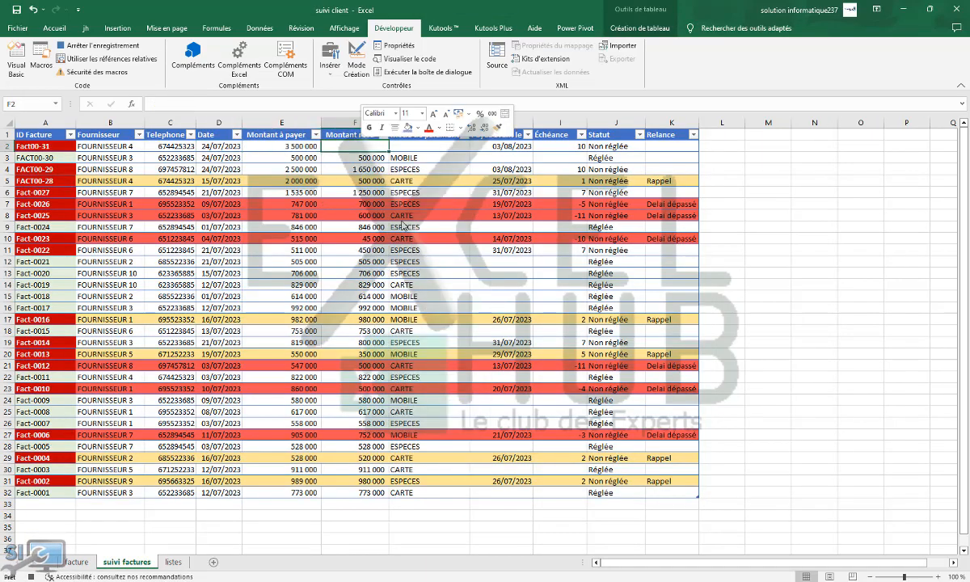
pyautogui.click(286, 353)
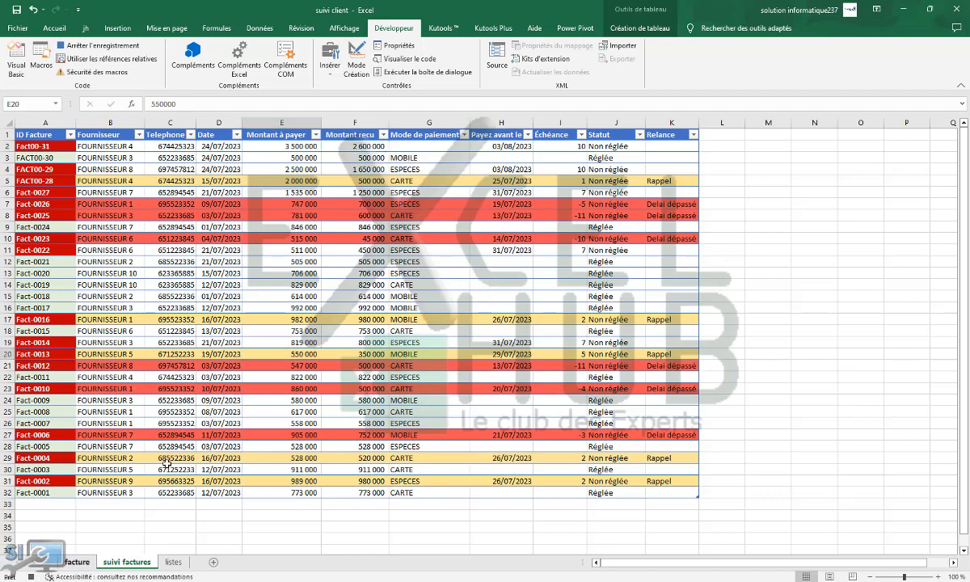
# Step: Copy the Moyen de paiement from B21 of the facture form, paste it as a value into G2 of suivi factures, and return to the form
pyautogui.click(79, 561)
pyautogui.click(123, 366)
pyautogui.rightClick(123, 367)
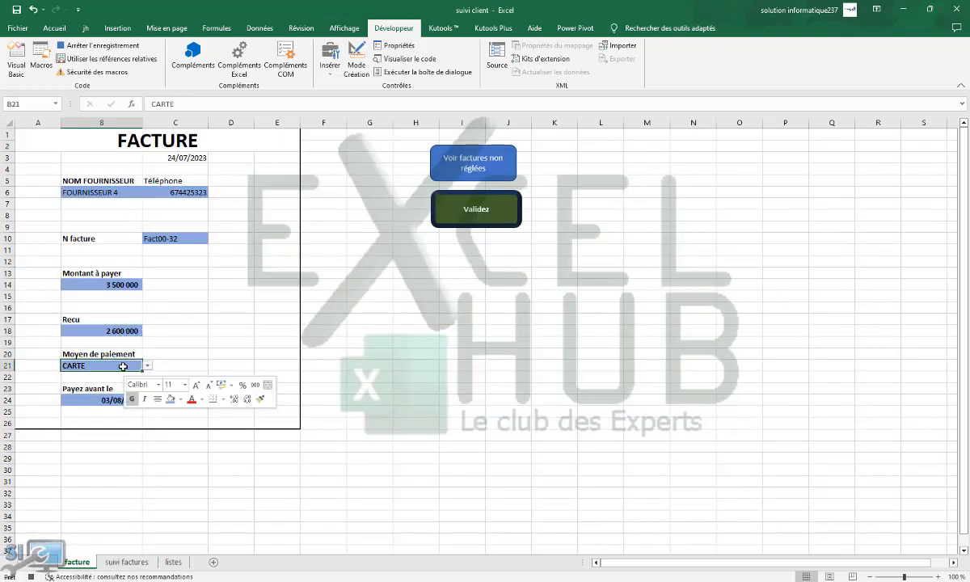
pyautogui.click(154, 128)
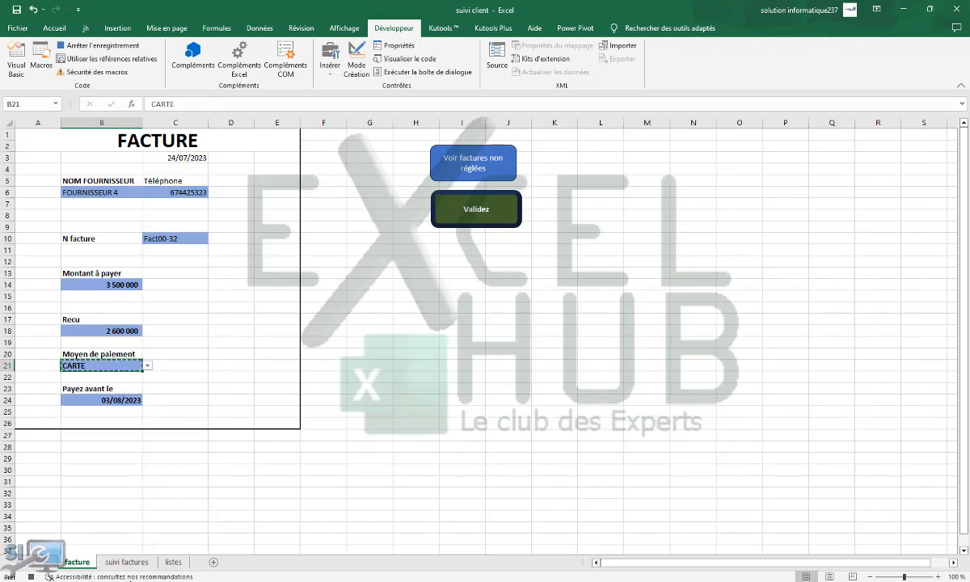
pyautogui.click(129, 562)
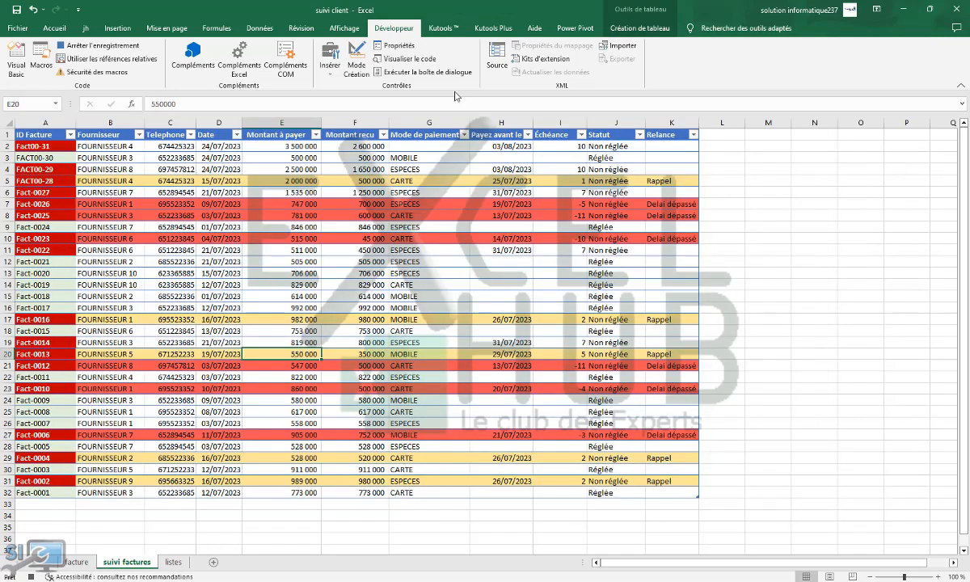
pyautogui.click(426, 145)
pyautogui.rightClick(426, 145)
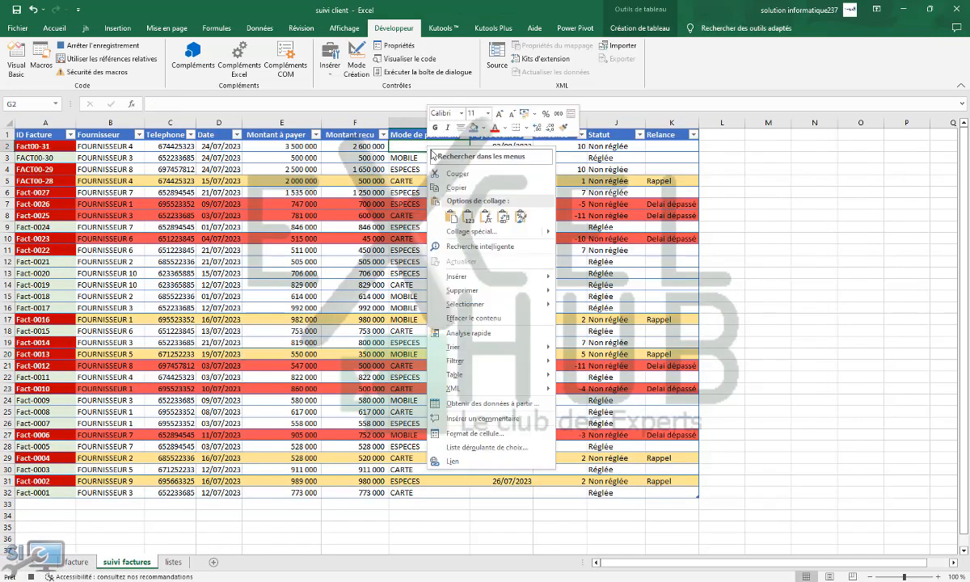
pyautogui.click(440, 205)
pyautogui.click(461, 215)
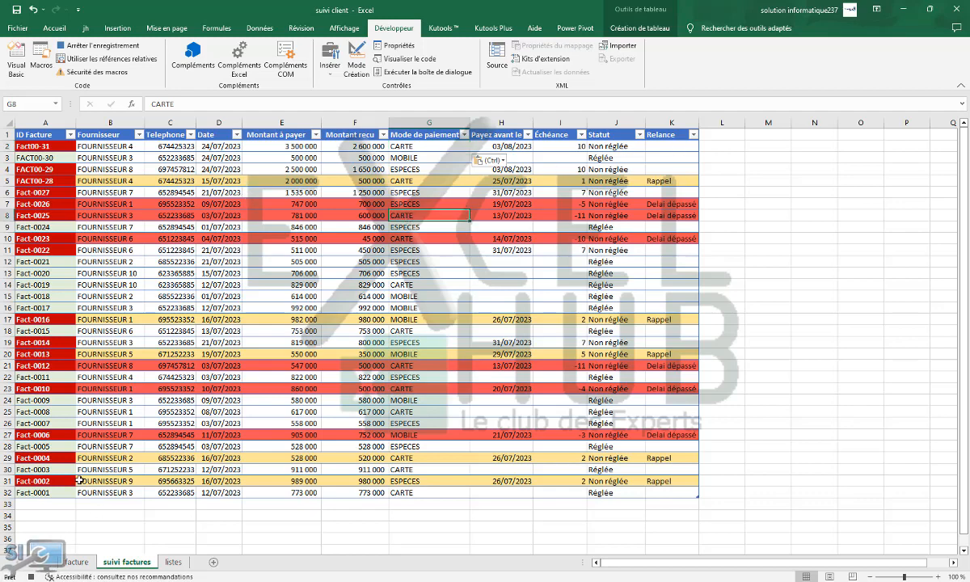
pyautogui.click(75, 562)
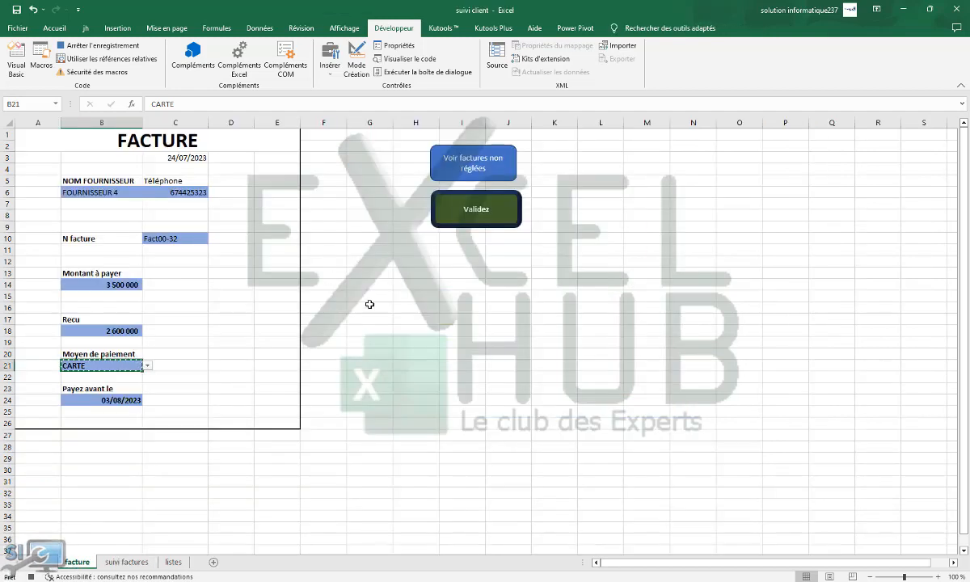
pyautogui.click(400, 295)
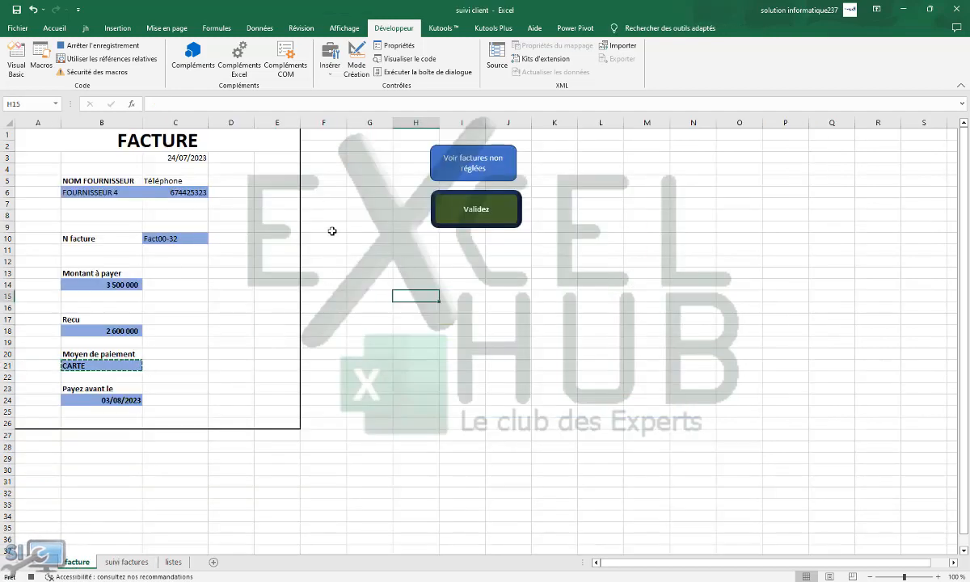
pyautogui.click(94, 191)
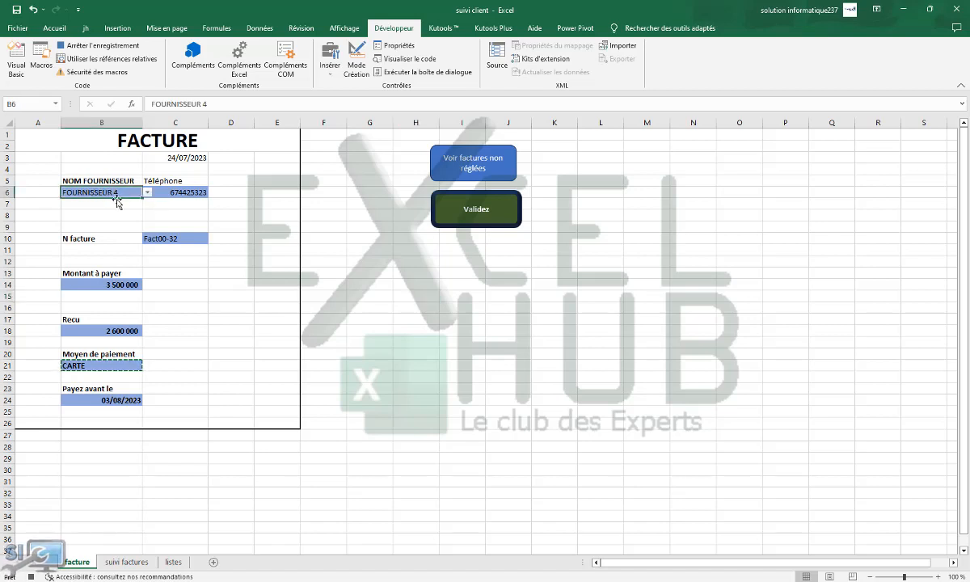
pyautogui.keyDown('ctrl'); pyautogui.click(131, 284); pyautogui.keyUp('ctrl')
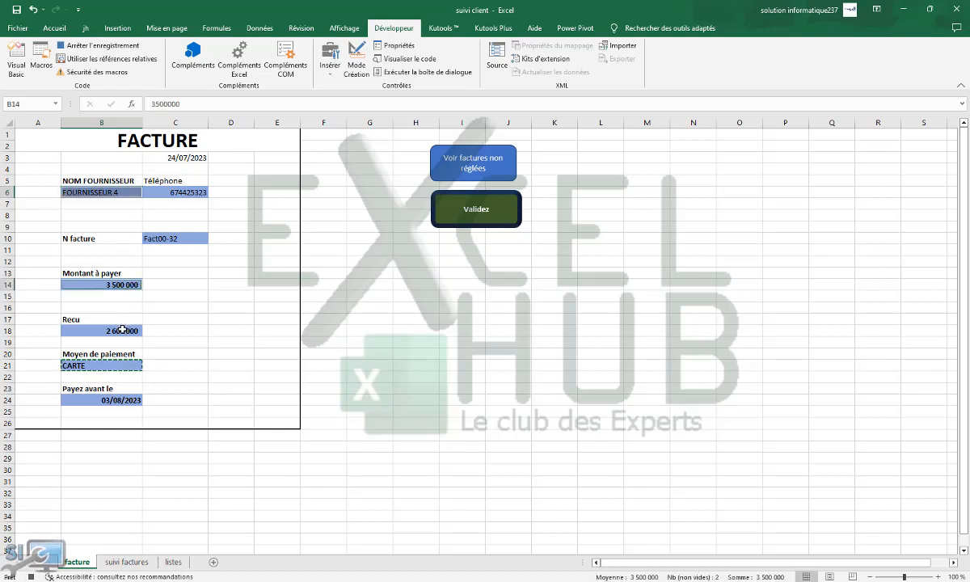
pyautogui.press('Escape')
pyautogui.click(193, 284)
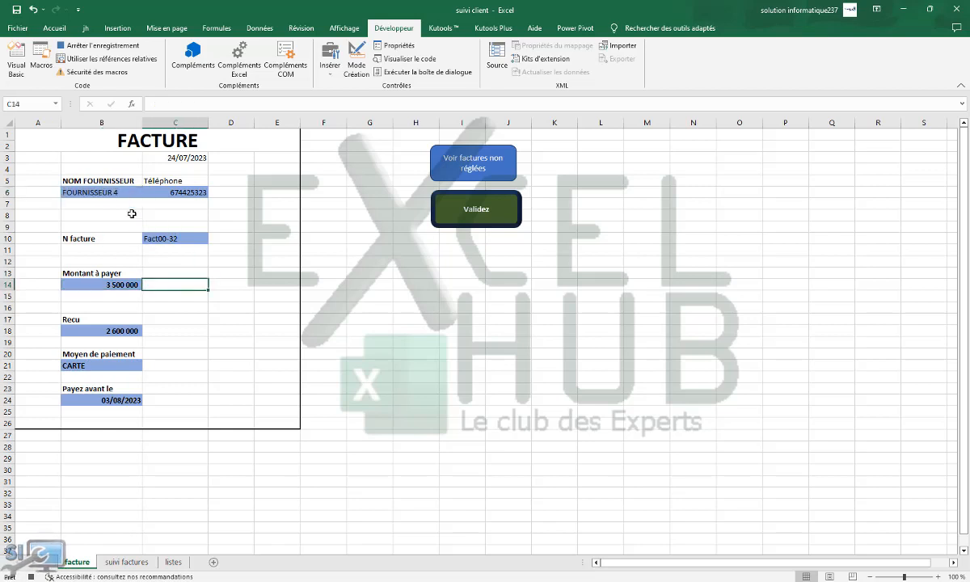
# Step: Clear the supplier name, Montant à payer, Recu and Moyen de paiement entry cells (B6, B14, B18, B21) of the facture form
pyautogui.click(108, 194)
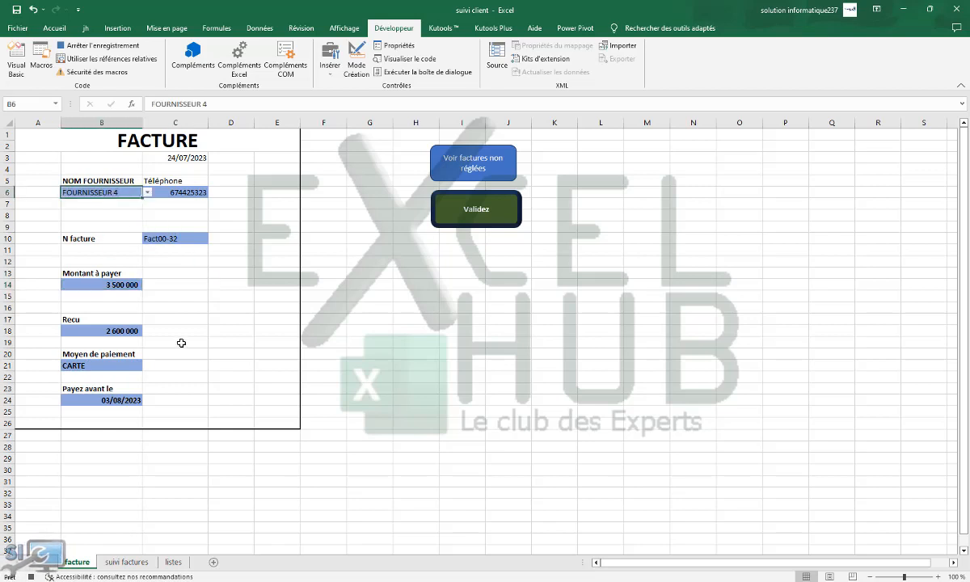
pyautogui.keyDown('ctrl'); pyautogui.click(123, 286); pyautogui.keyUp('ctrl')
pyautogui.keyDown('ctrl'); pyautogui.click(119, 330); pyautogui.keyUp('ctrl')
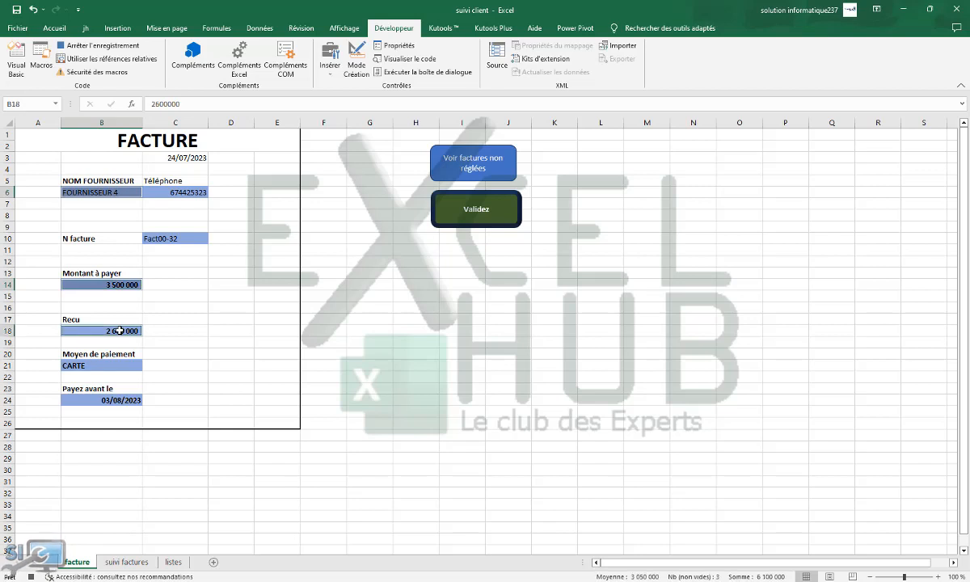
pyautogui.keyDown('ctrl'); pyautogui.click(94, 367); pyautogui.keyUp('ctrl')
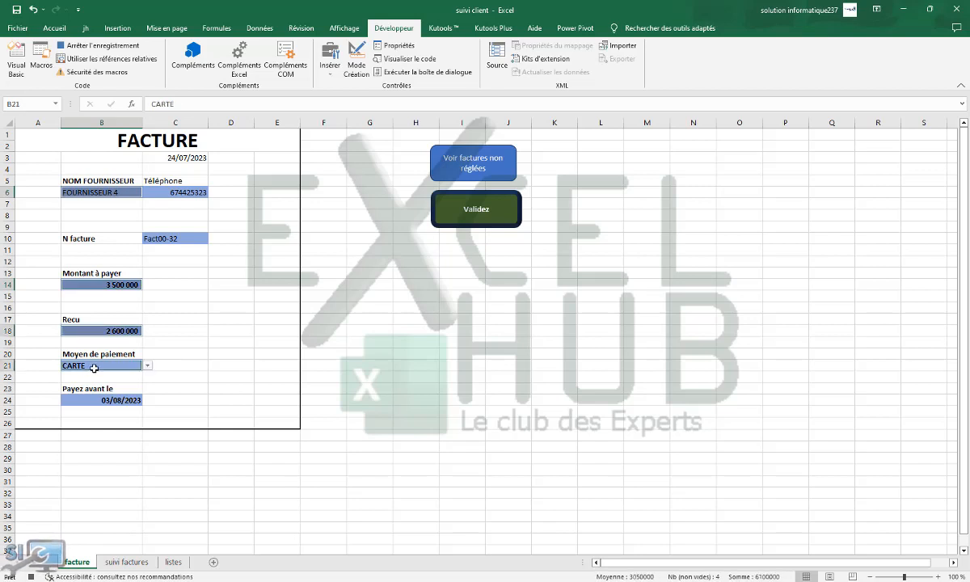
pyautogui.press('Delete')
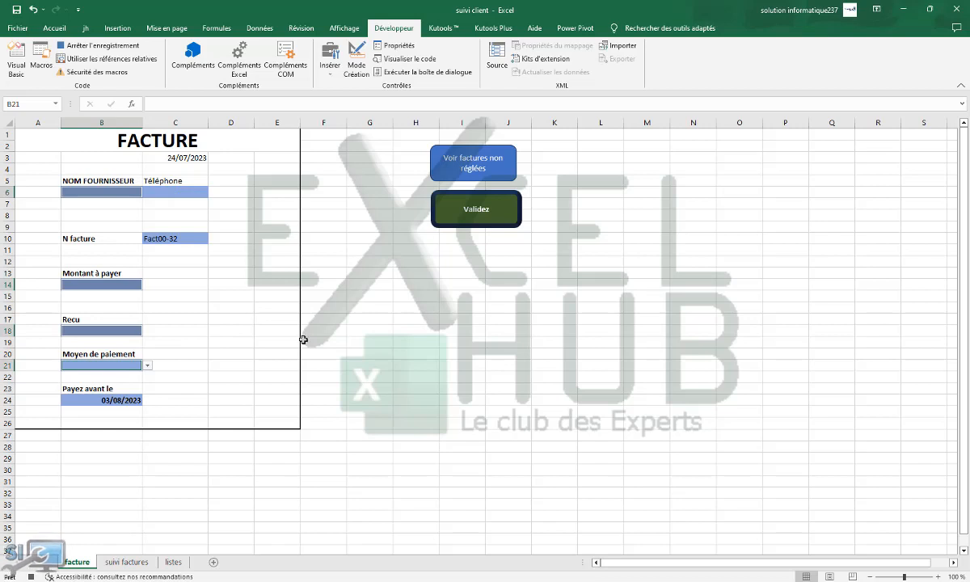
# Step: Select the empty cell G12 beside the facture form and stop recording the macro
pyautogui.click(340, 318)
pyautogui.click(361, 262)
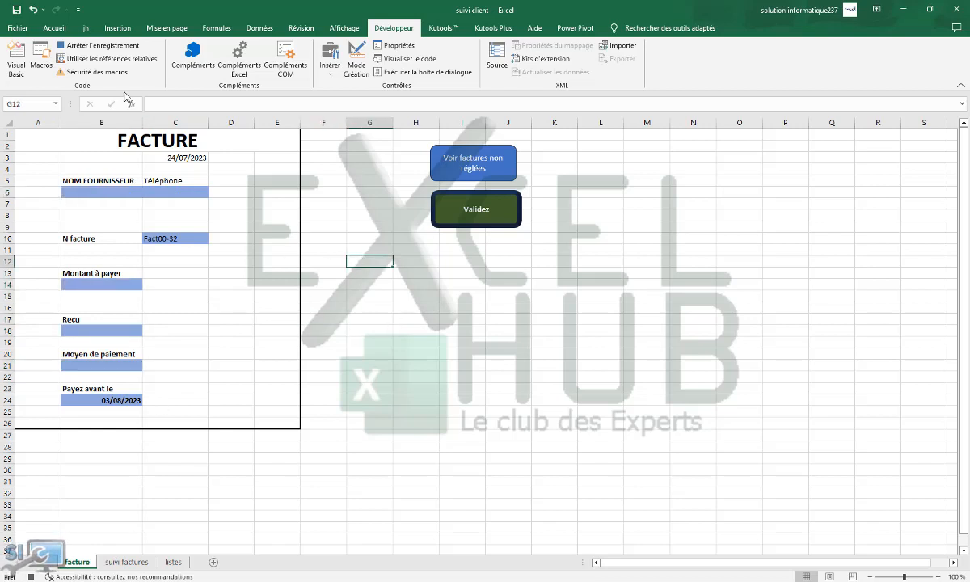
pyautogui.click(97, 45)
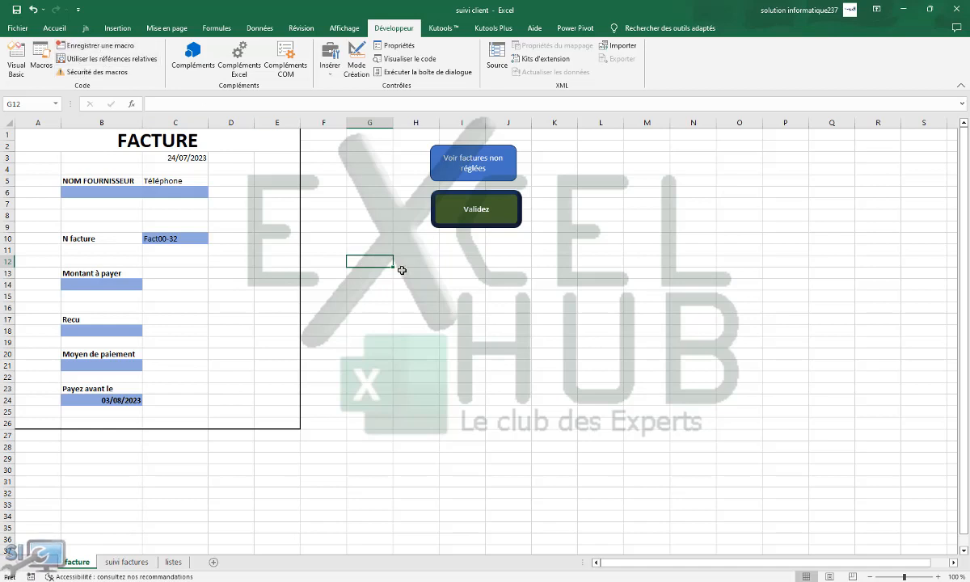
pyautogui.click(462, 283)
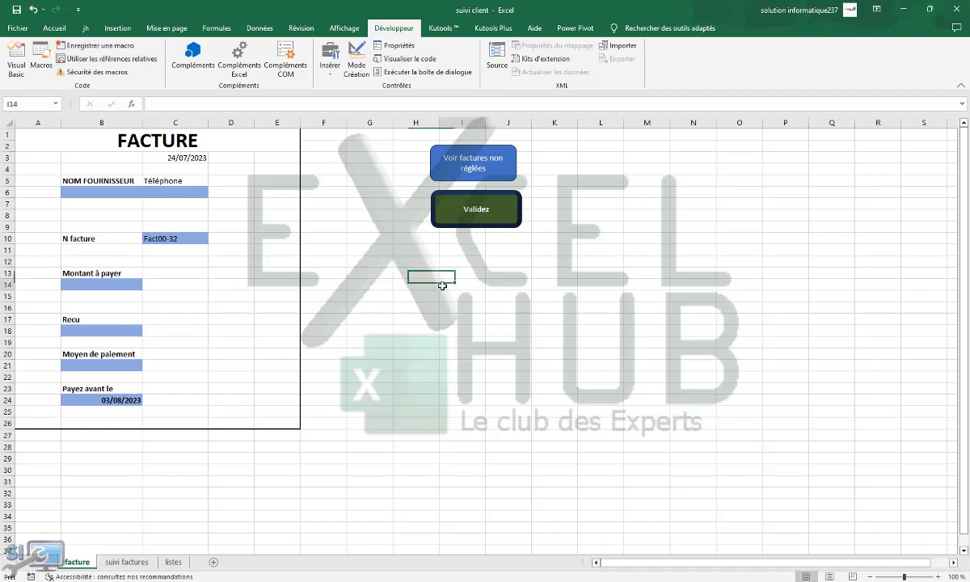
# Step: Review the recorded nvfacture code in Module1 of the suivi client.xlsm project in the Visual Basic editor, and return to the workbook
pyautogui.click(14, 64)
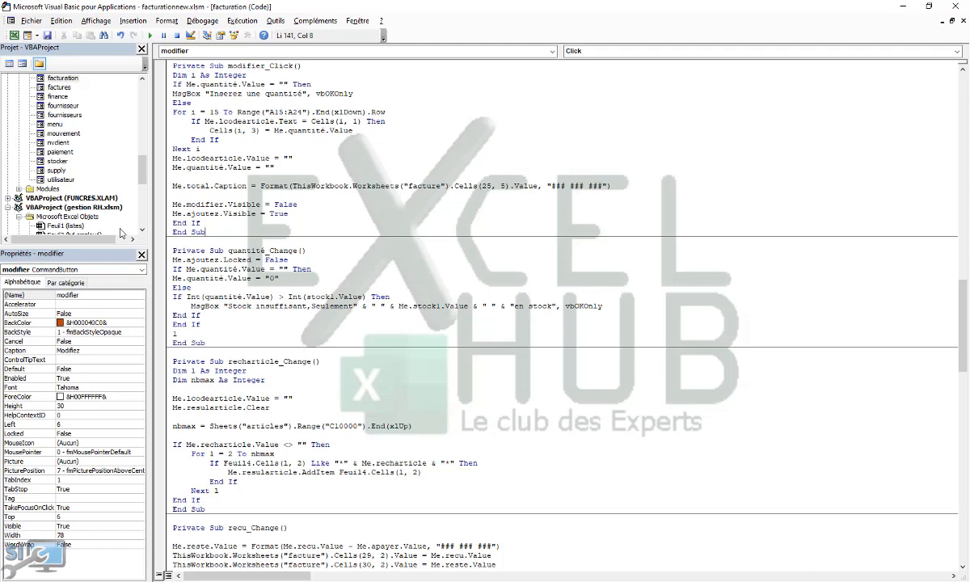
pyautogui.moveTo(139, 184); pyautogui.dragTo(143, 226)
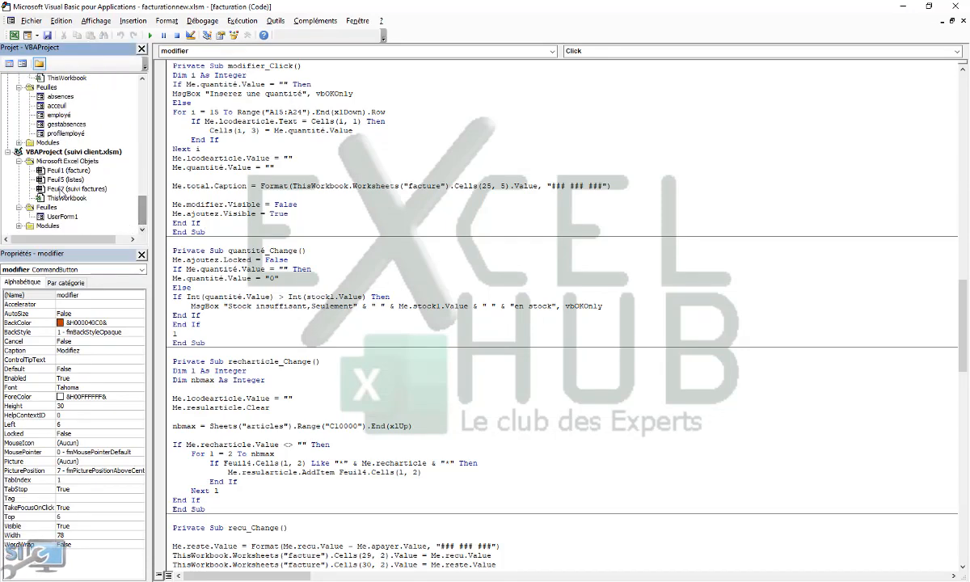
pyautogui.click(19, 227)
pyautogui.doubleClick(58, 225)
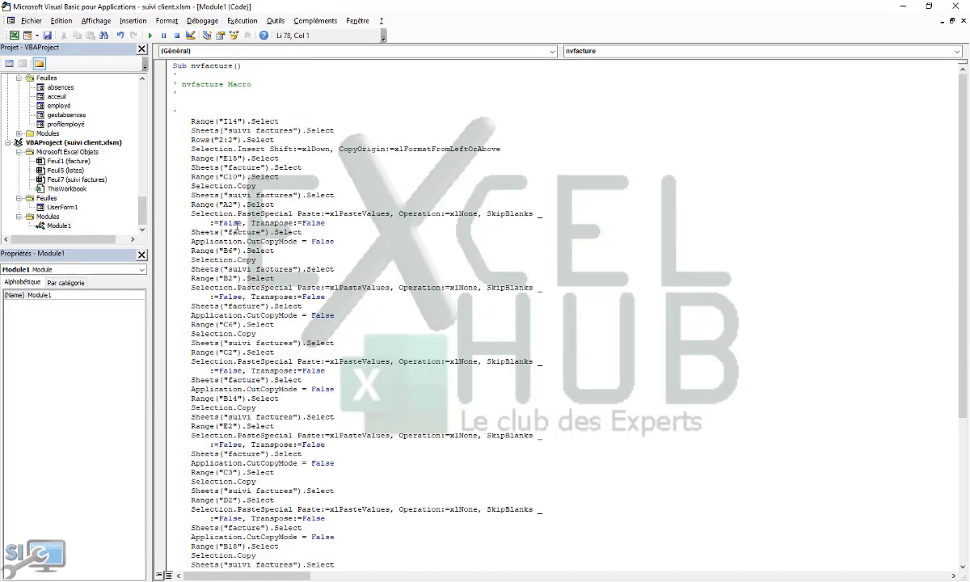
pyautogui.scroll(-8, 940, 329)
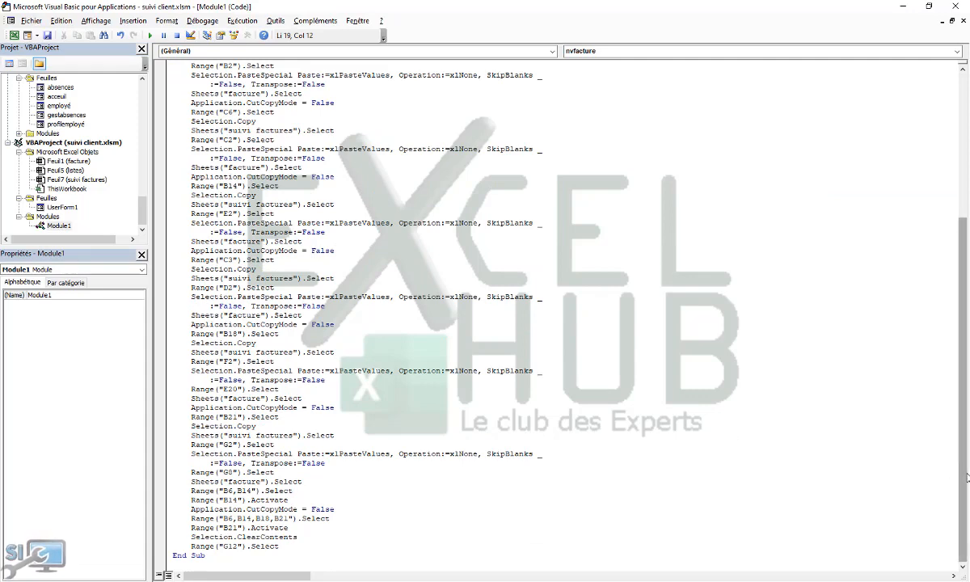
pyautogui.scroll(8, 927, 503)
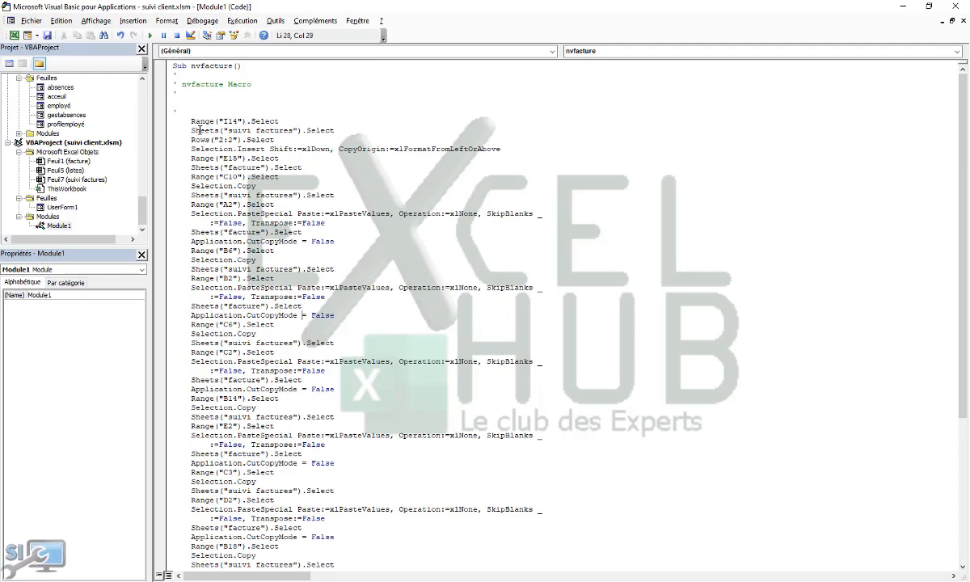
pyautogui.click(13, 35)
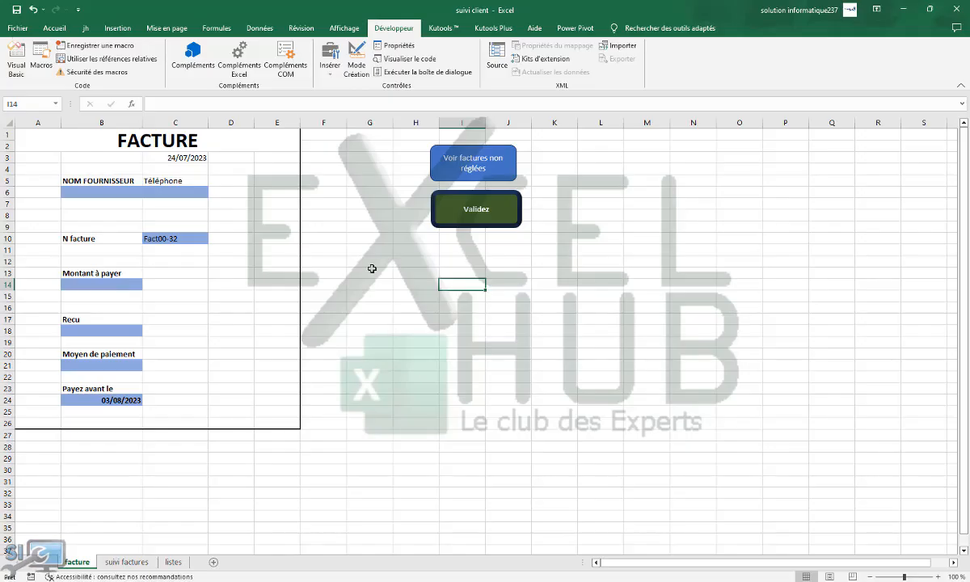
pyautogui.press('Down')
pyautogui.press('Down')
pyautogui.press('Down')
pyautogui.click(647, 296)
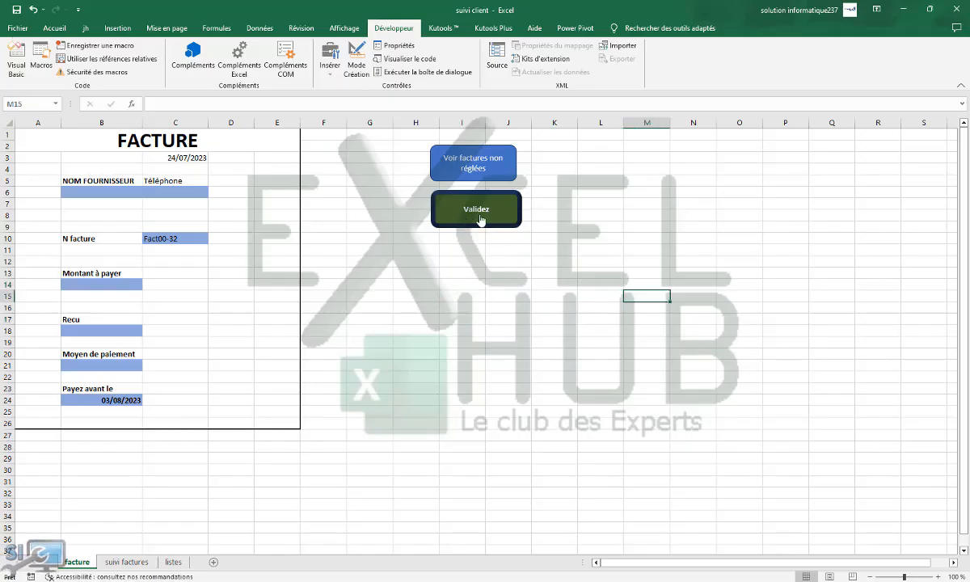
# Step: Assign the nvfacture macro to the Validez button and deselect the button
pyautogui.rightClick(479, 213)
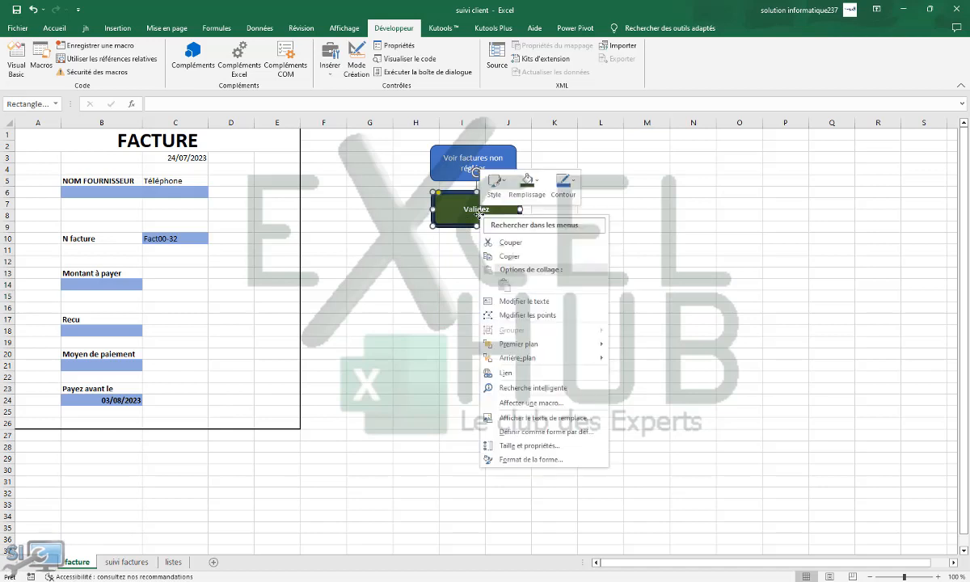
pyautogui.click(530, 403)
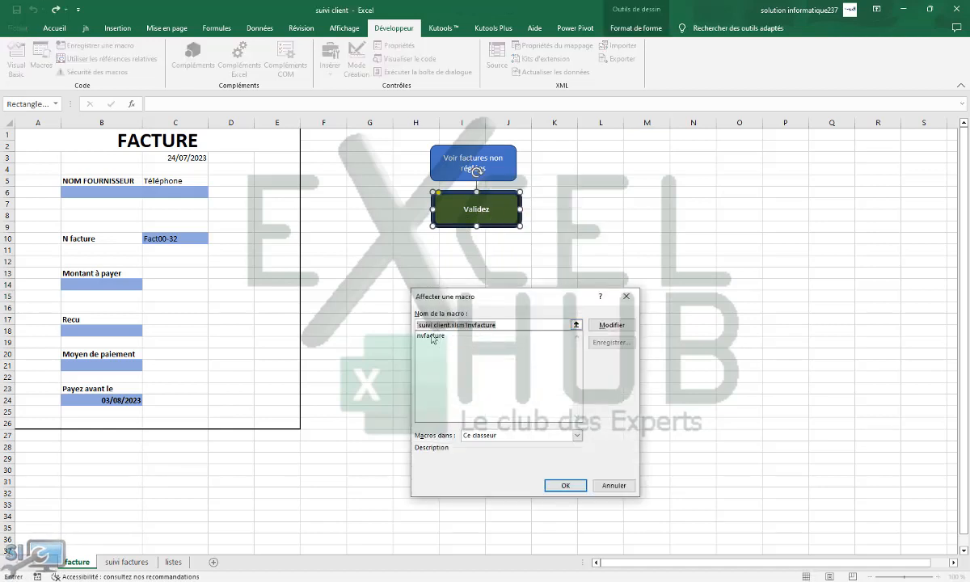
pyautogui.click(432, 335)
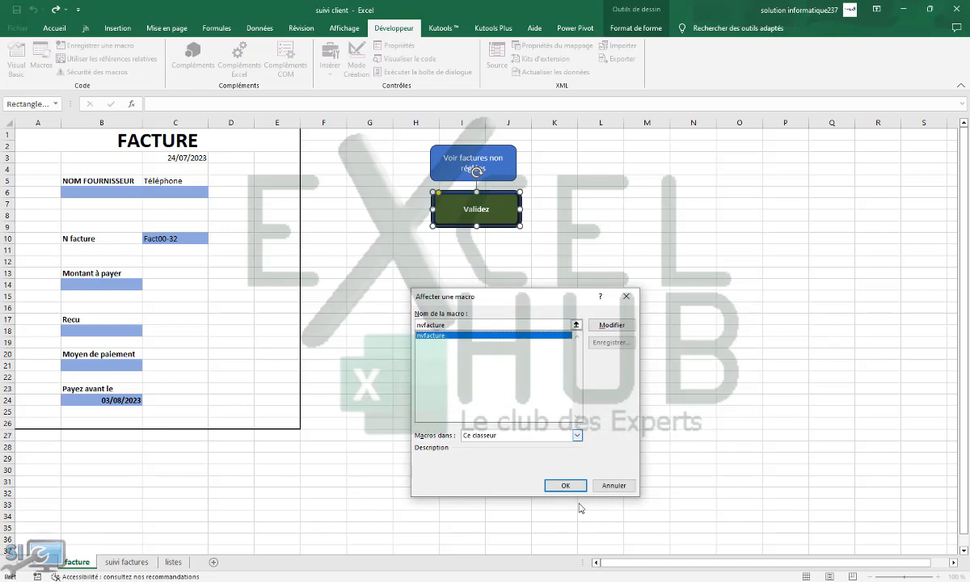
pyautogui.click(563, 485)
pyautogui.click(405, 328)
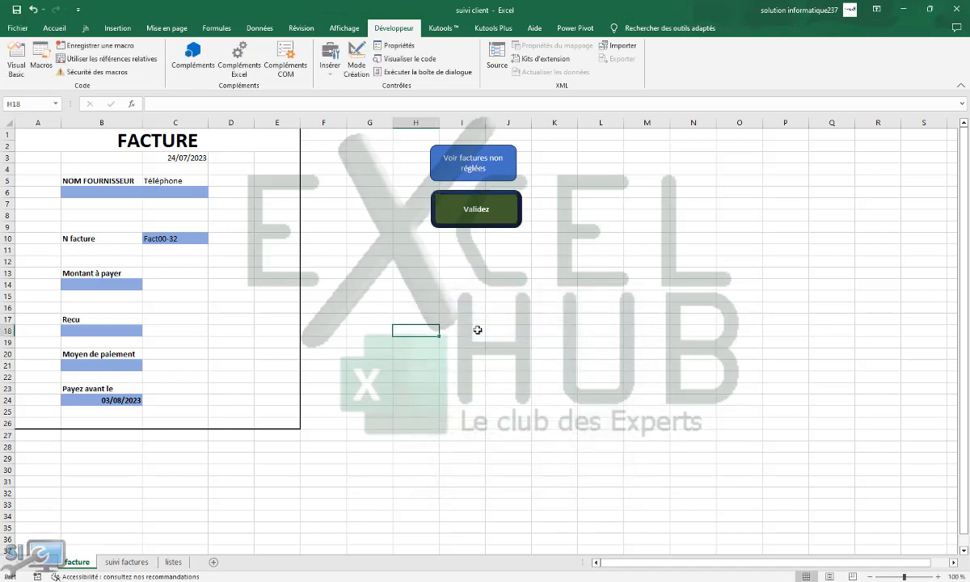
# Step: Choose FOURNISSEUR 1 as the supplier in B6 and enter 4500000 as the Montant à payer in B14
pyautogui.click(360, 283)
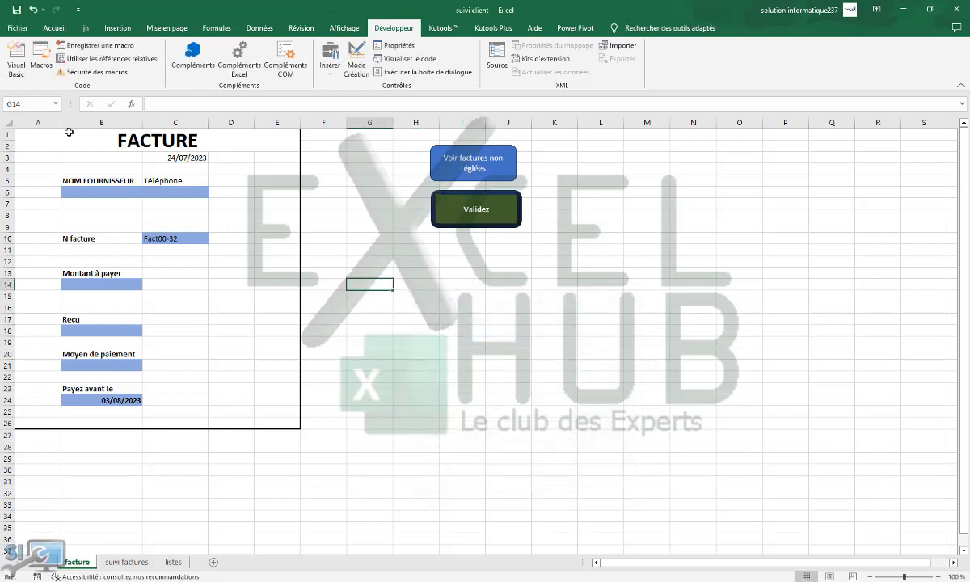
pyautogui.click(104, 188)
pyautogui.click(148, 191)
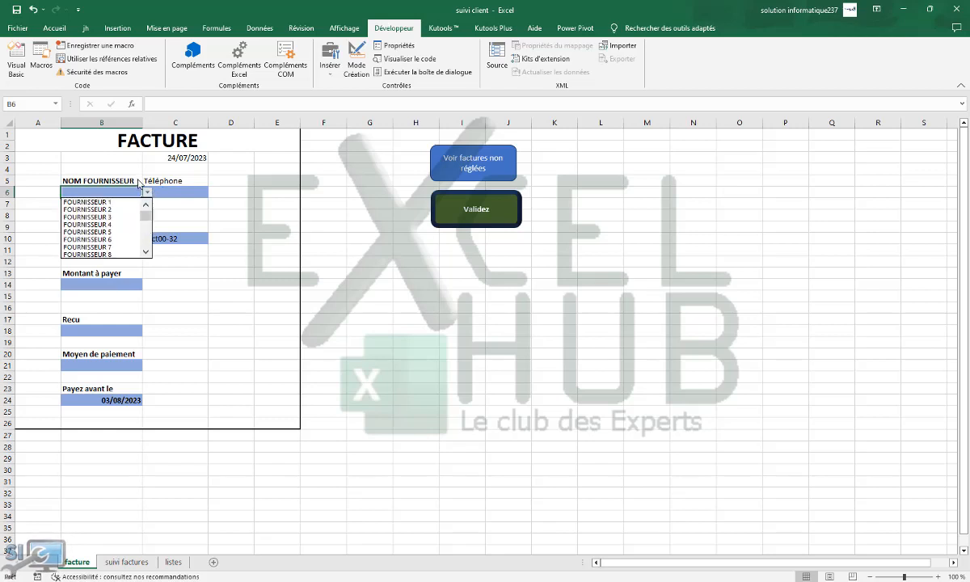
pyautogui.click(96, 201)
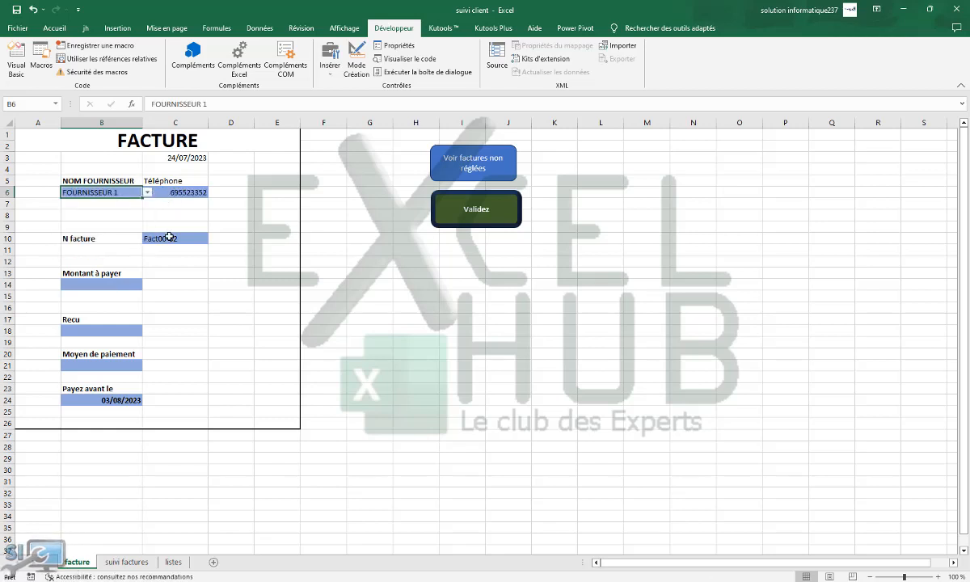
pyautogui.click(122, 285)
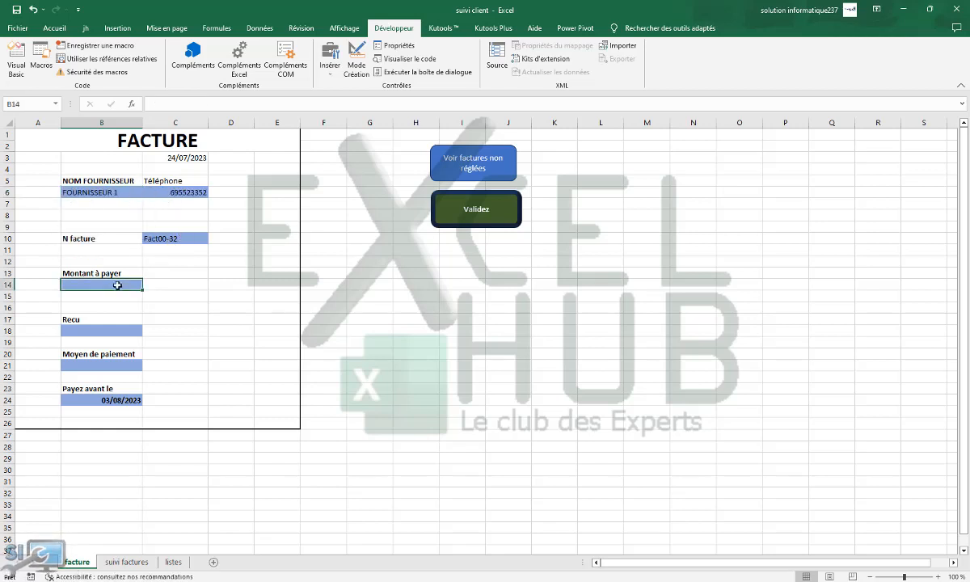
pyautogui.write('4500000')
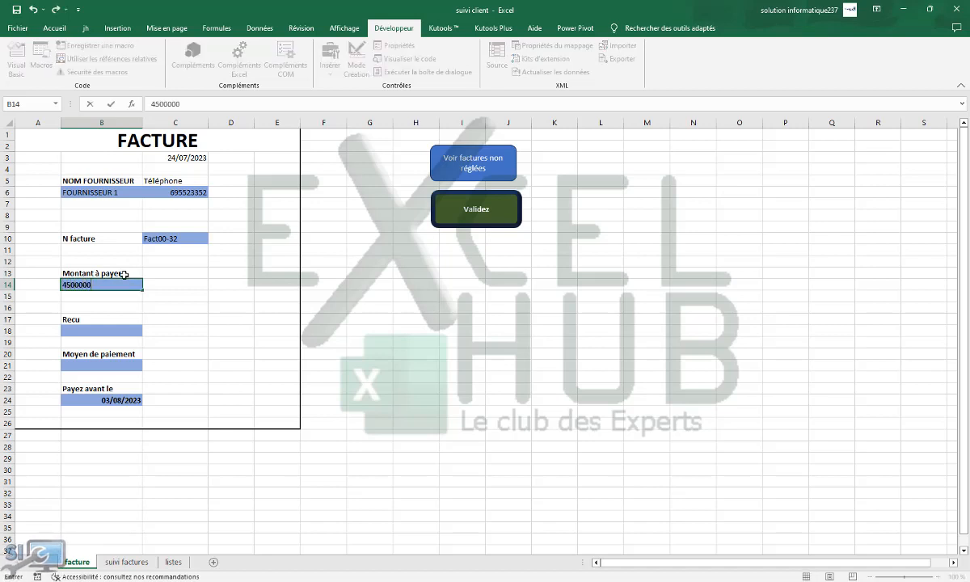
# Step: Enter 45000000 in the Recu cell B18 and choose CARTE as the Moyen de paiement in B21
pyautogui.click(93, 329)
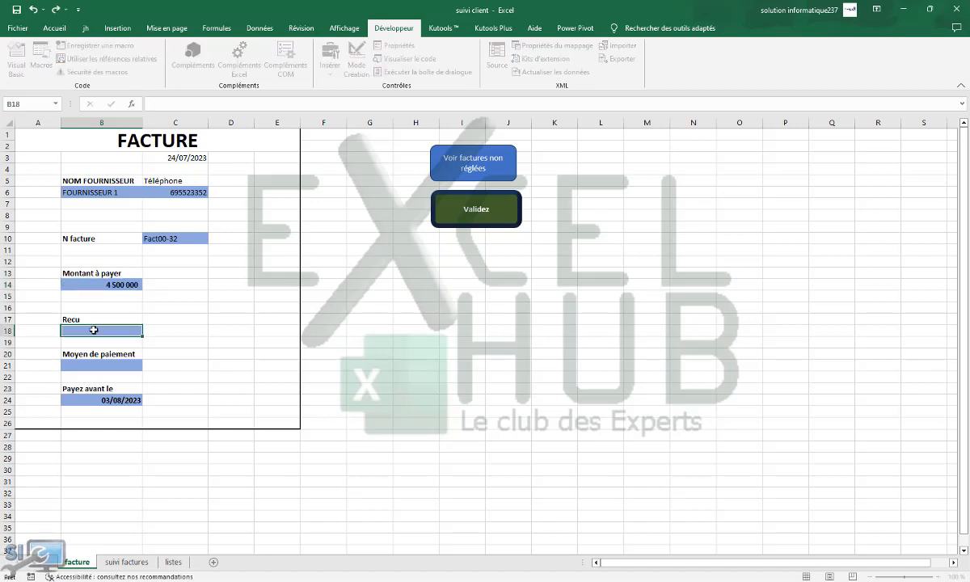
pyautogui.write('45')
pyautogui.write('000000')
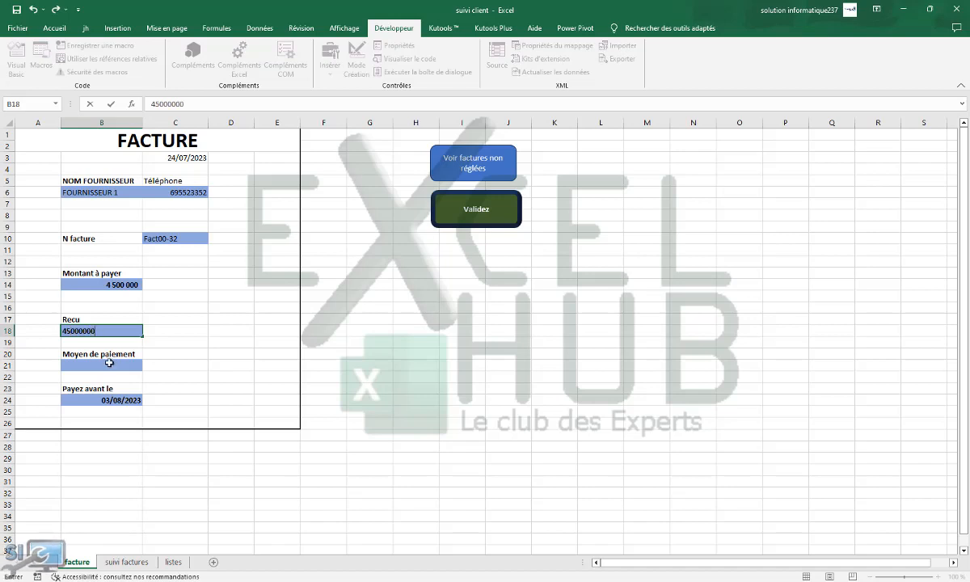
pyautogui.click(109, 365)
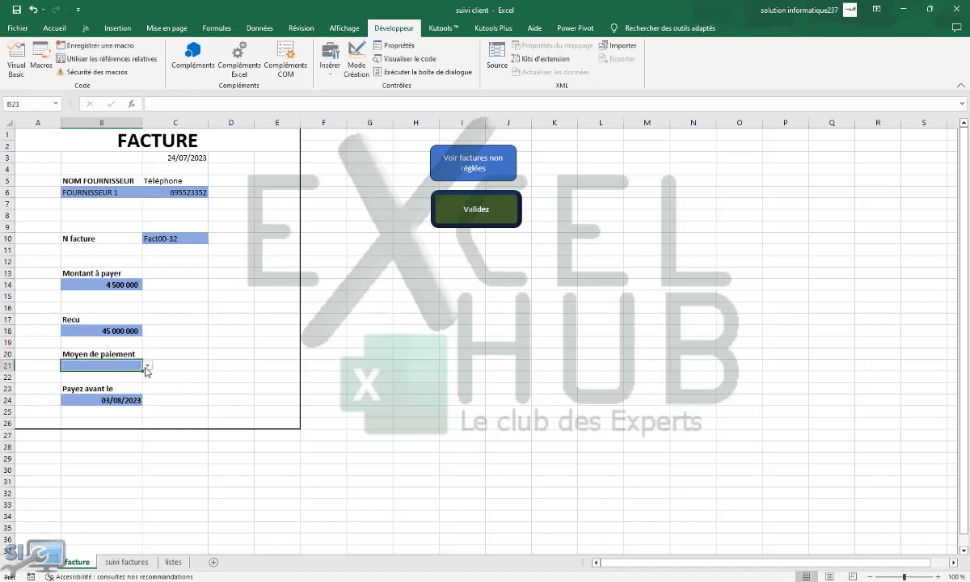
pyautogui.click(147, 366)
pyautogui.click(113, 383)
# Step: Correct the Recu amount to 4500000 and submit the completed facture with Validez
pyautogui.click(104, 330)
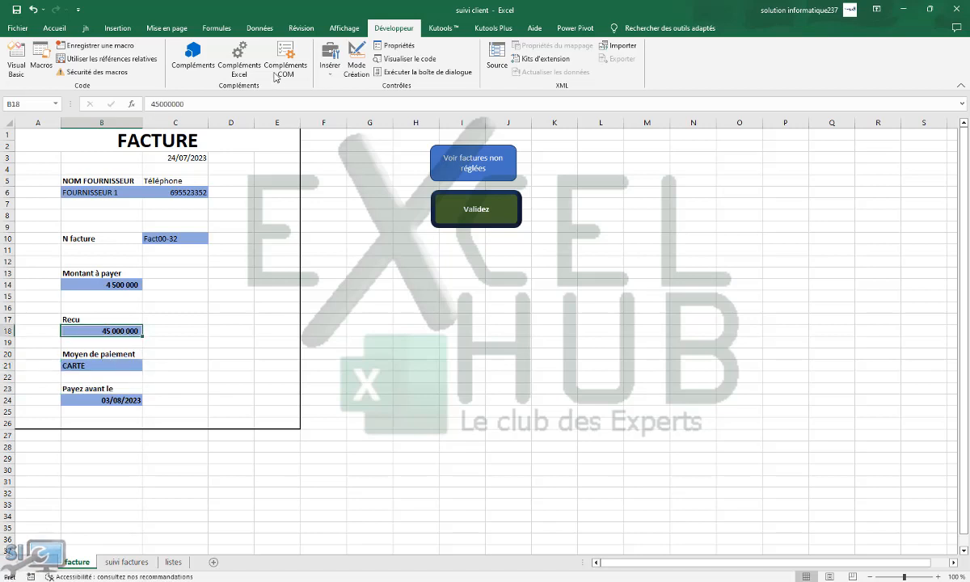
pyautogui.click(253, 104)
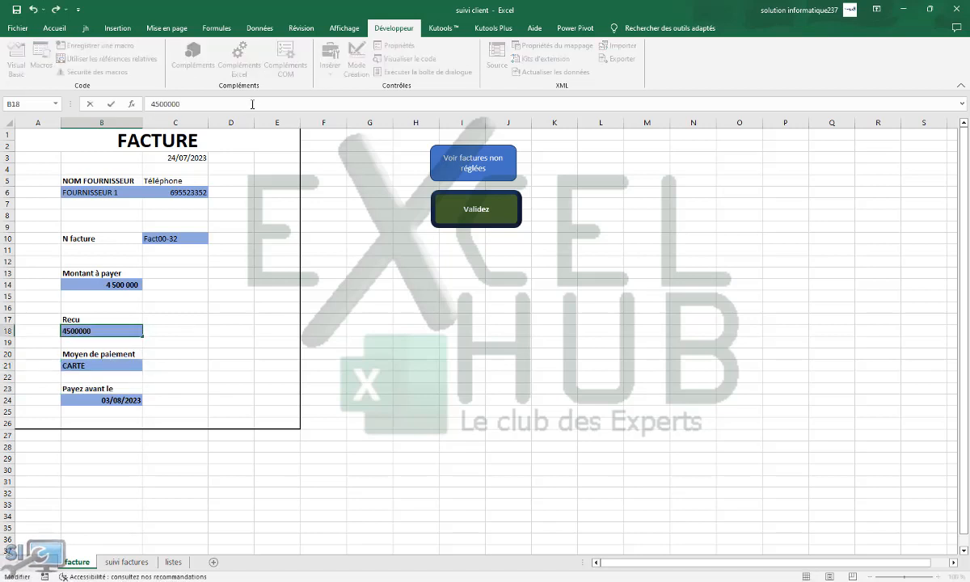
pyautogui.press('Return')
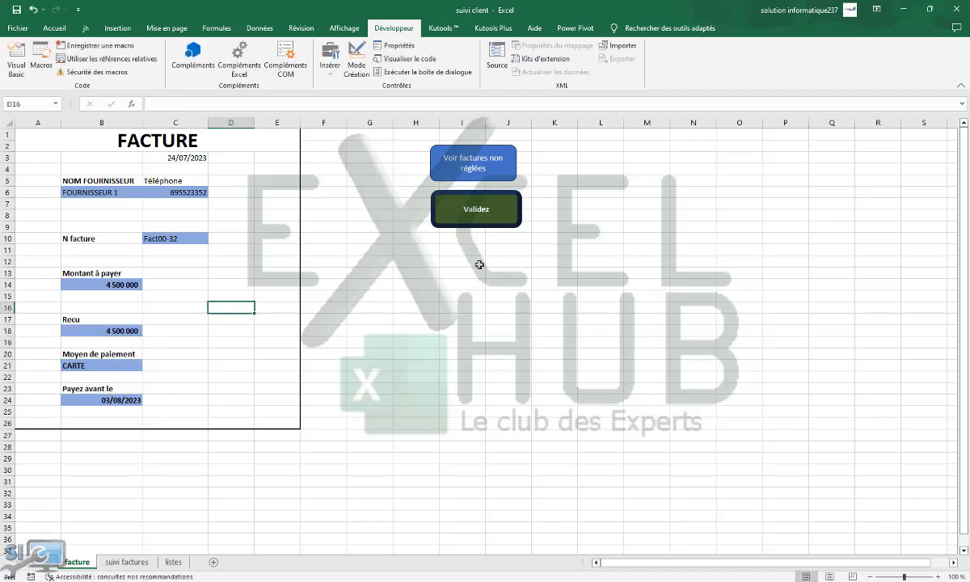
pyautogui.click(472, 218)
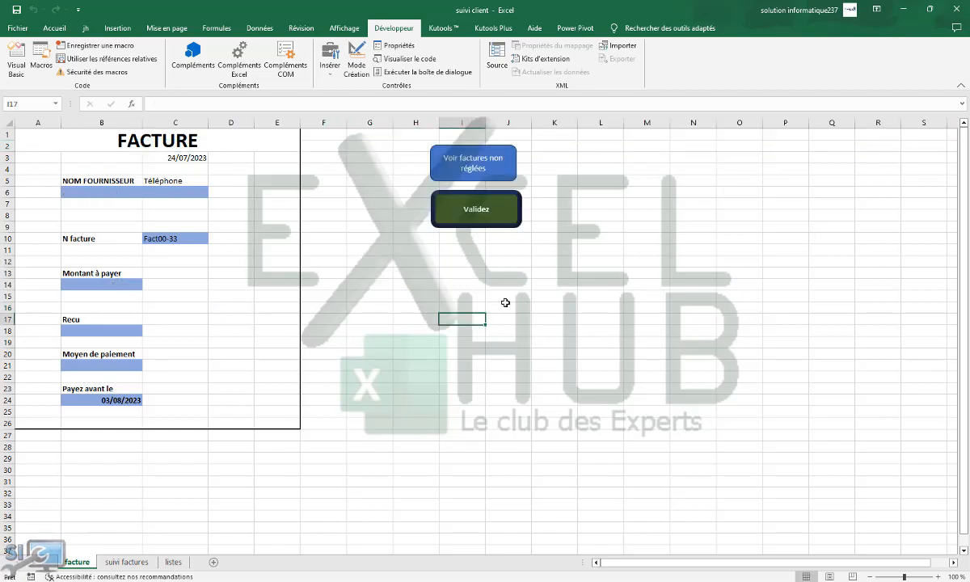
pyautogui.click(462, 293)
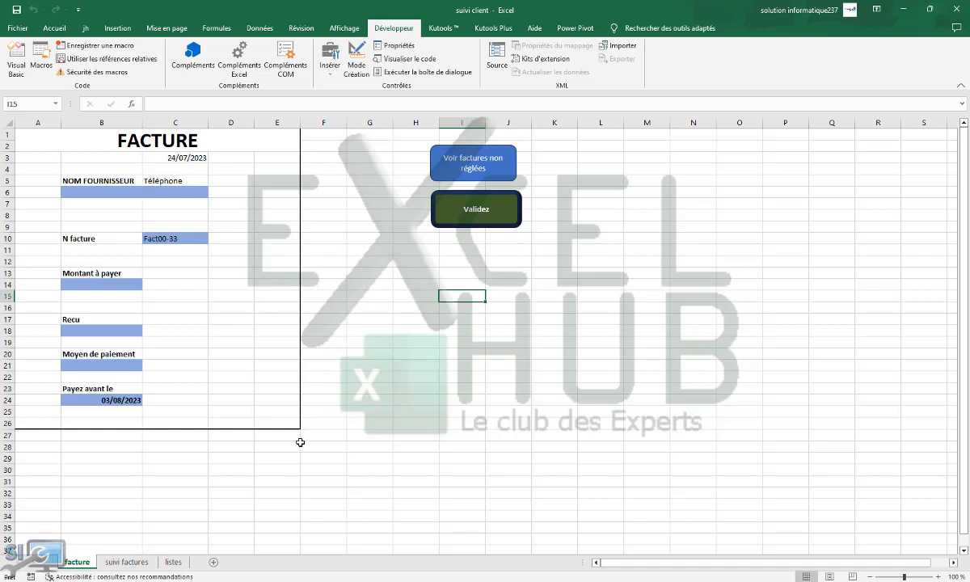
# Step: Check the transferred record in row 2 of the suivi factures table and return to the facture sheet
pyautogui.click(127, 562)
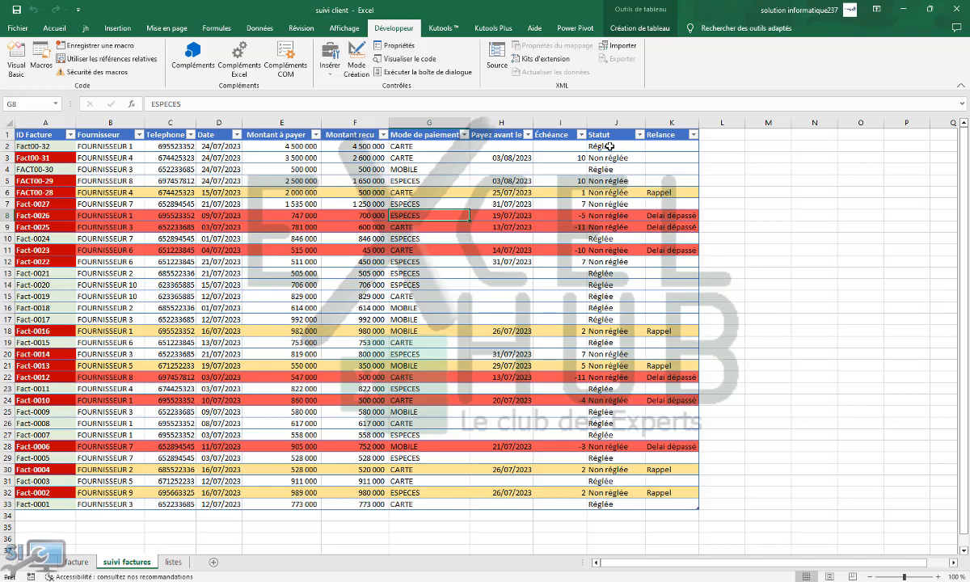
pyautogui.click(501, 146)
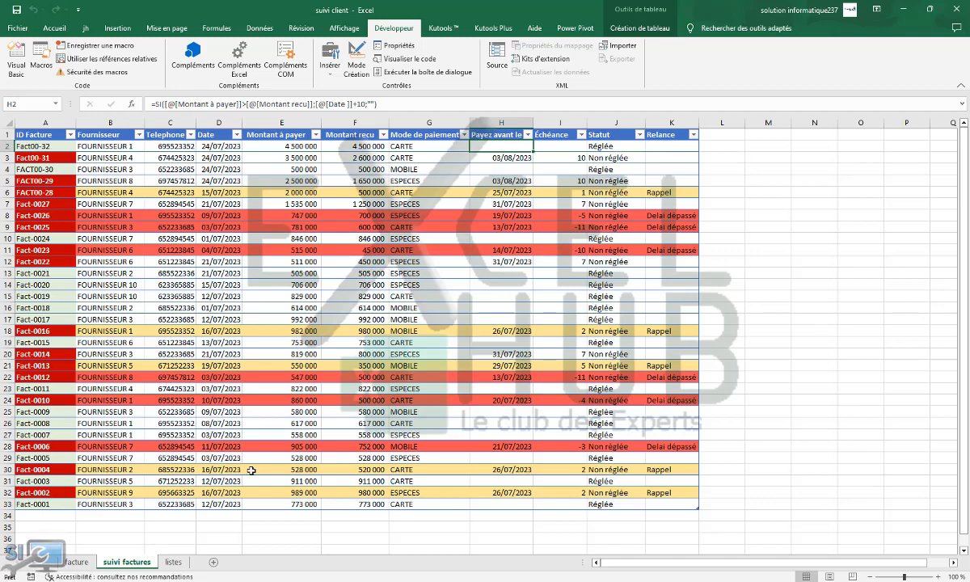
pyautogui.click(650, 238)
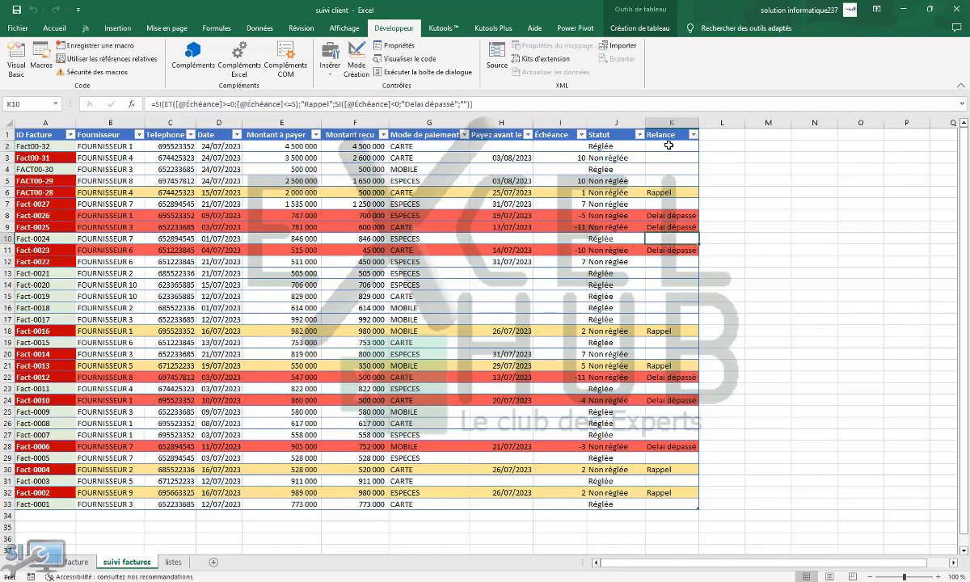
pyautogui.moveTo(669, 145); pyautogui.dragTo(113, 142)
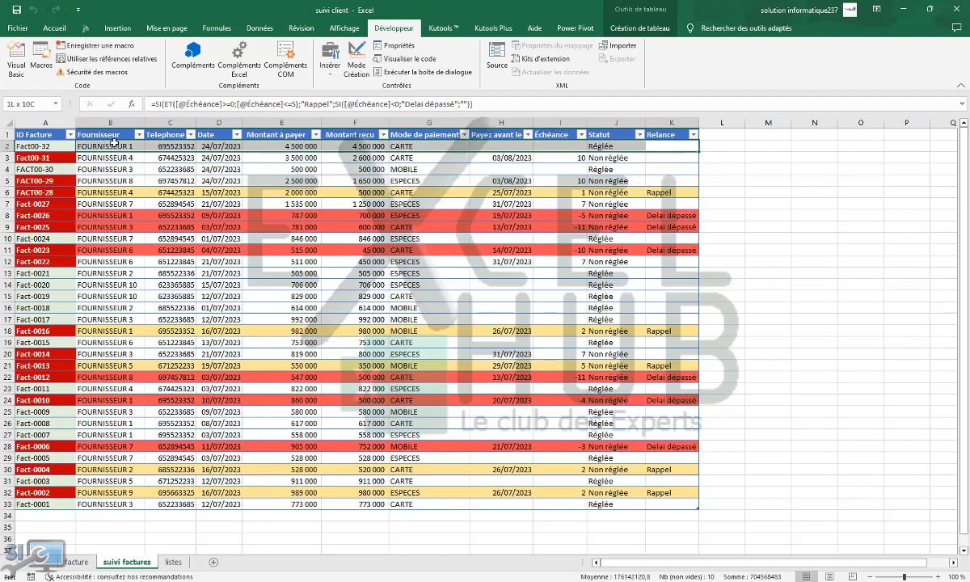
pyautogui.click(803, 227)
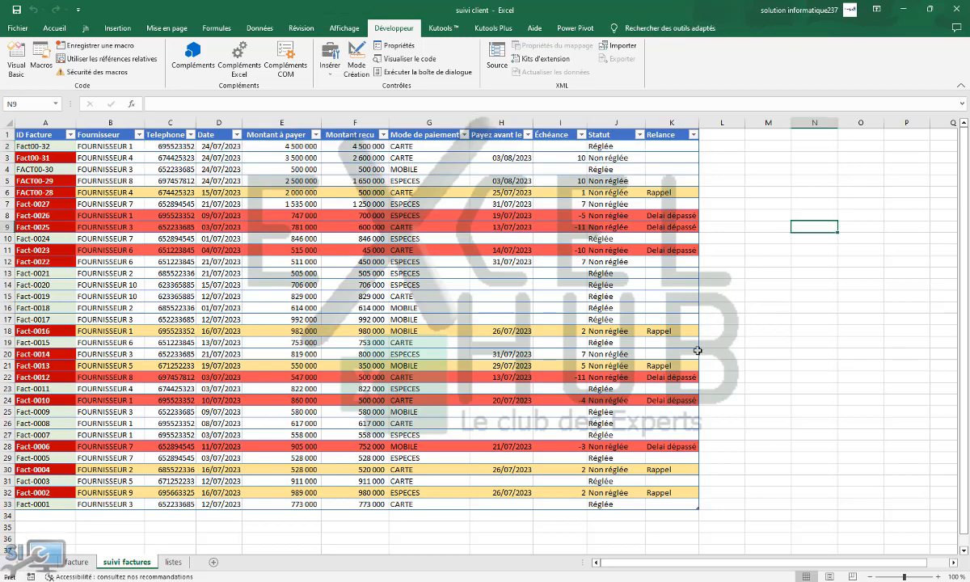
pyautogui.click(78, 562)
pyautogui.click(640, 356)
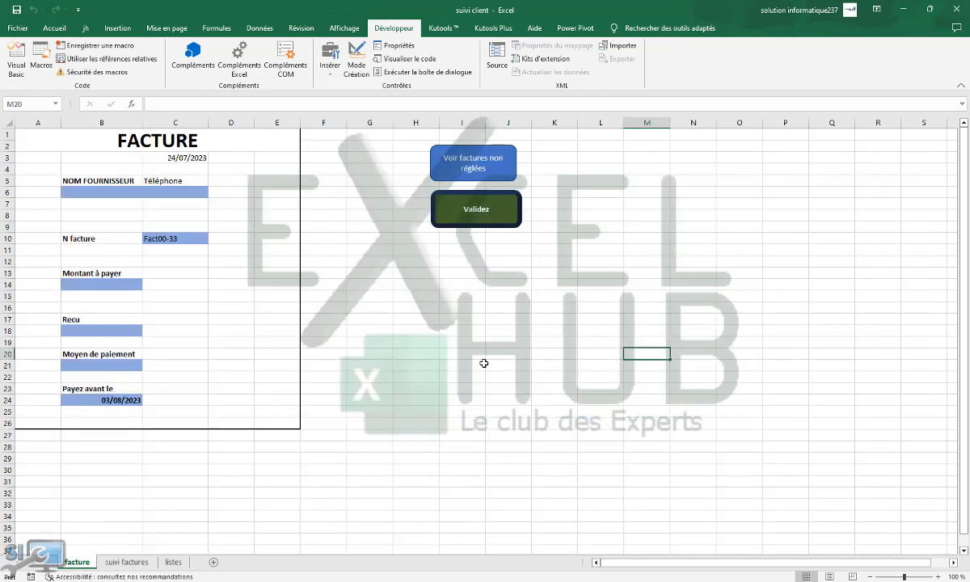
# Step: Add the line MsgBox "Facture validée", vbOKOnly, "CONFIRMATION" after Range("G12").Select at the end of the nvfacture macro code
pyautogui.click(12, 77)
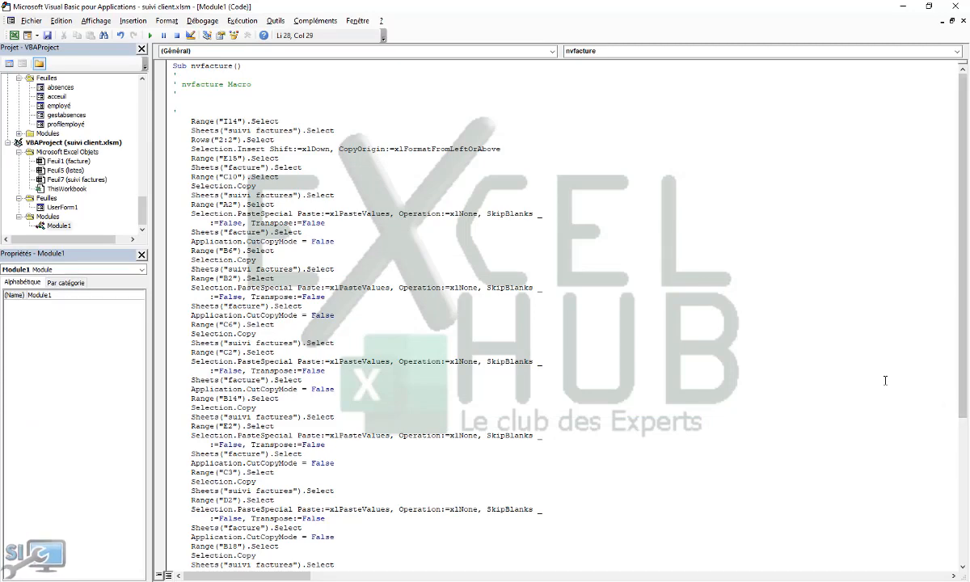
pyautogui.scroll(-8, 270, 485)
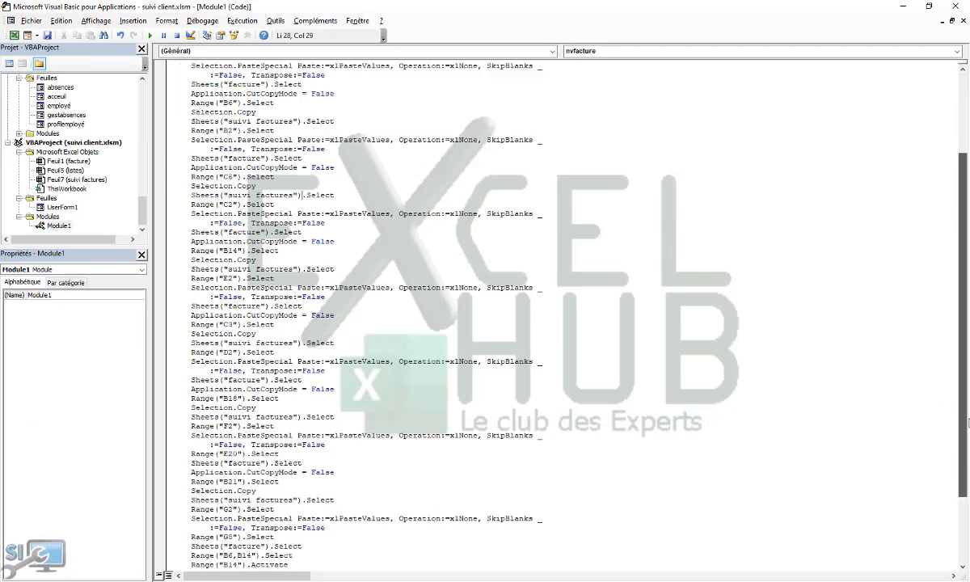
pyautogui.click(281, 547)
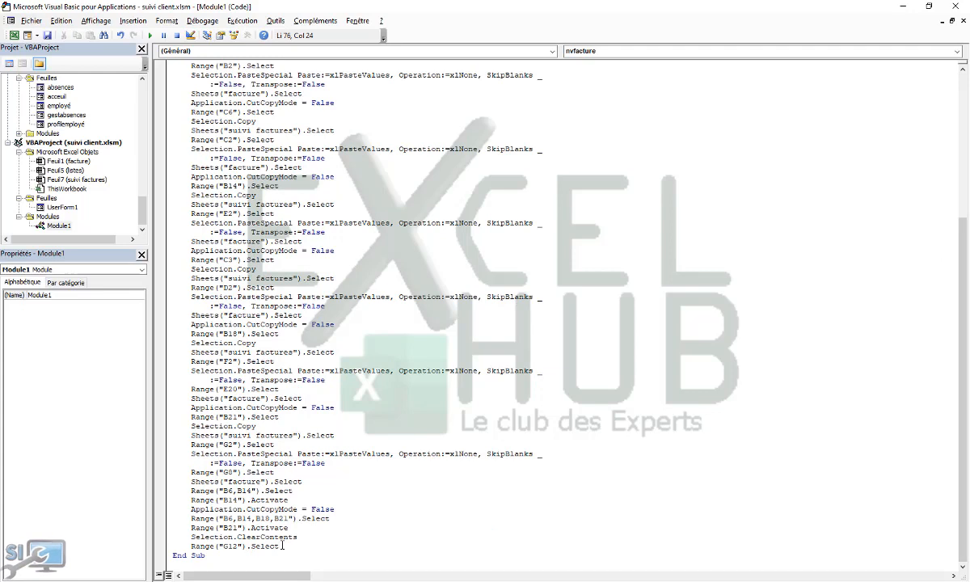
pyautogui.press('Return')
pyautogui.press('Return')
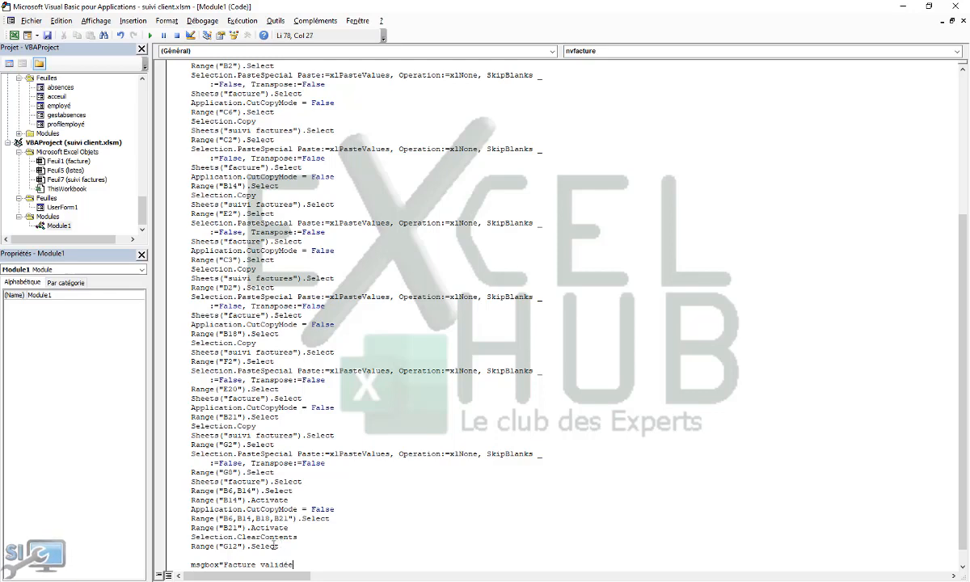
pyautogui.write(',')
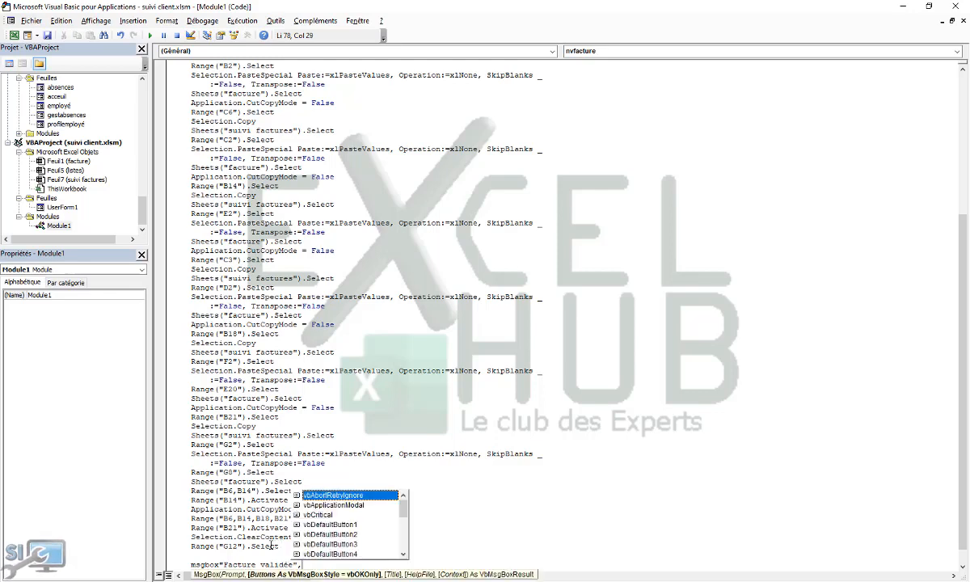
pyautogui.write('vboko')
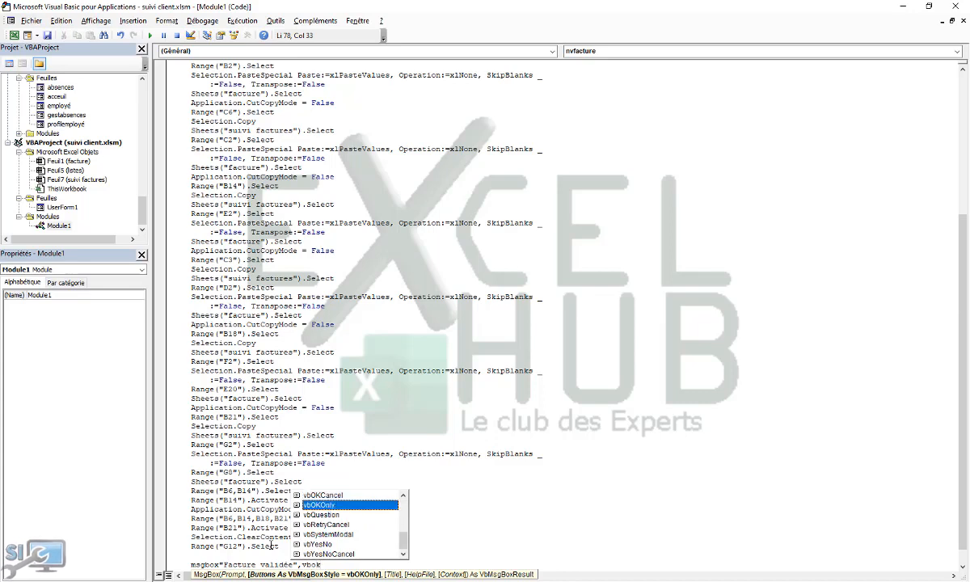
pyautogui.press('Tab')
pyautogui.write(', ')
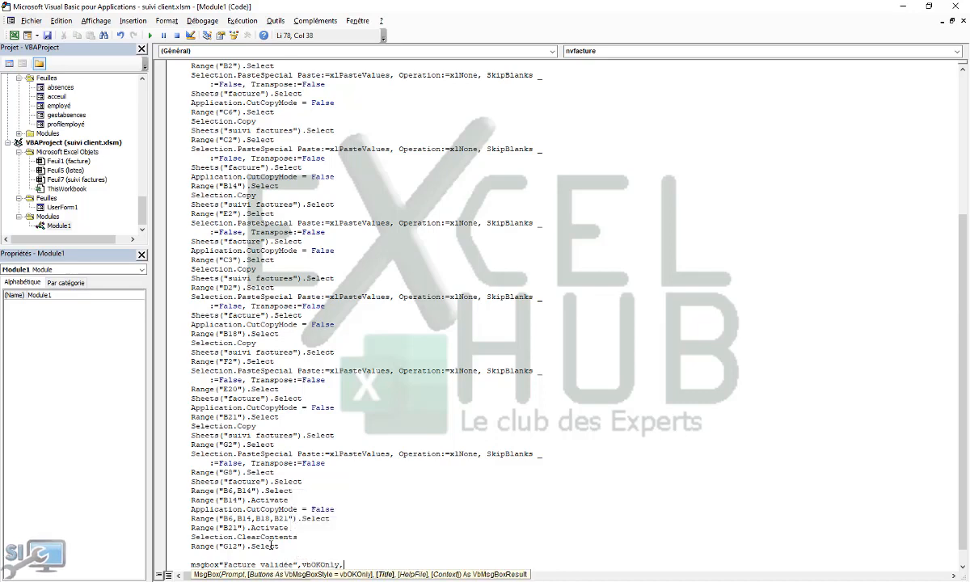
pyautogui.write('"CONFIRMATION"')
pyautogui.press('Return')
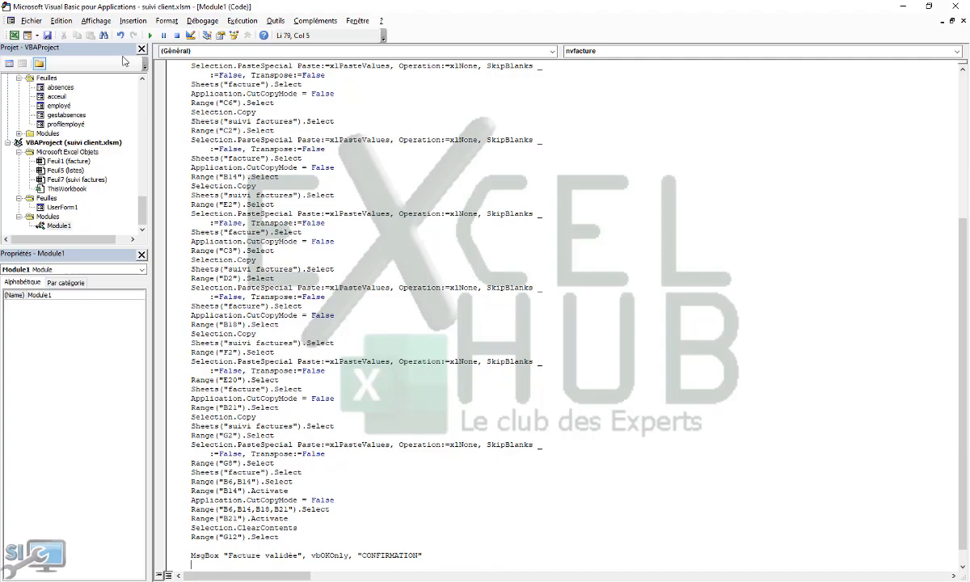
# Step: Test-run nvfacture from the Visual Basic editor, dismiss its confirmation message, and return to the workbook
pyautogui.click(149, 36)
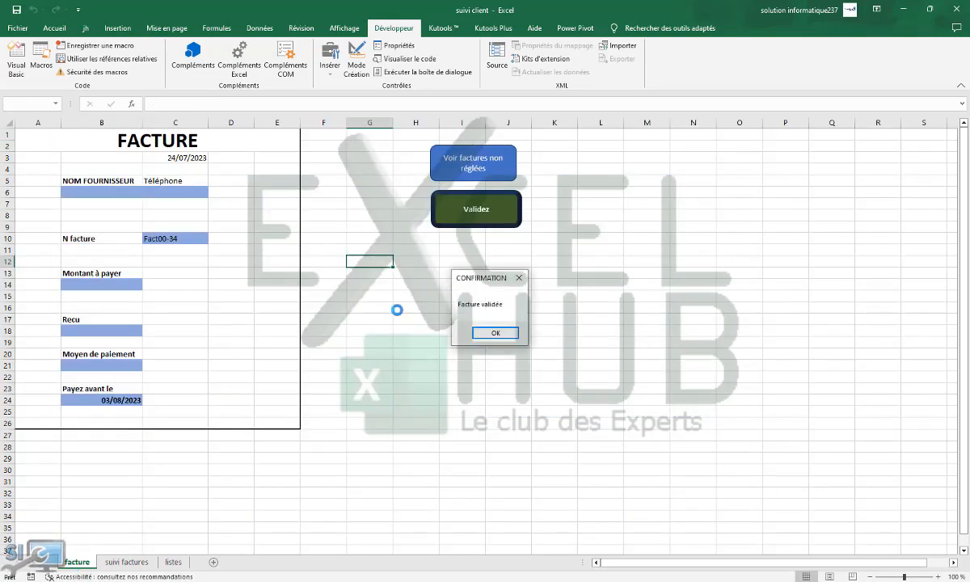
pyautogui.click(482, 332)
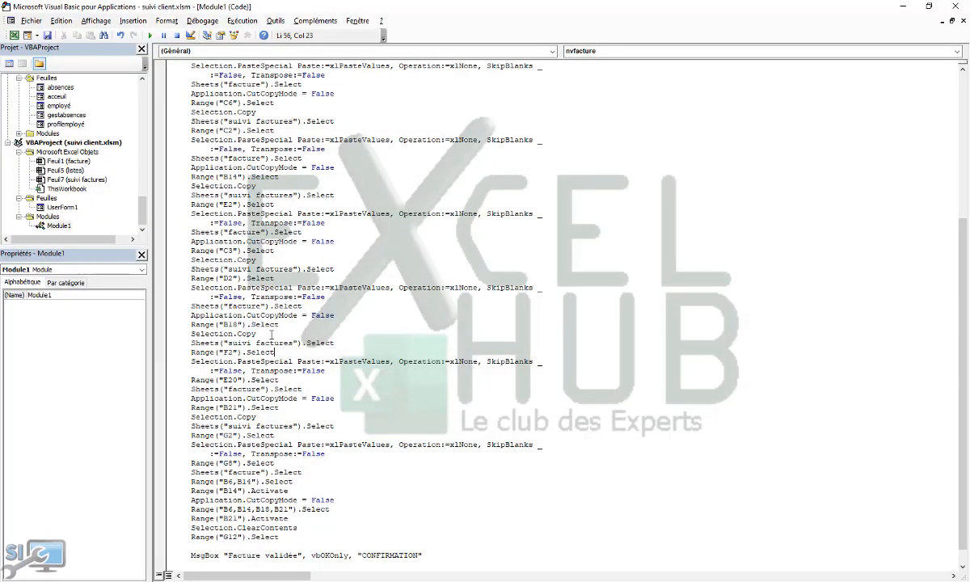
pyautogui.click(14, 35)
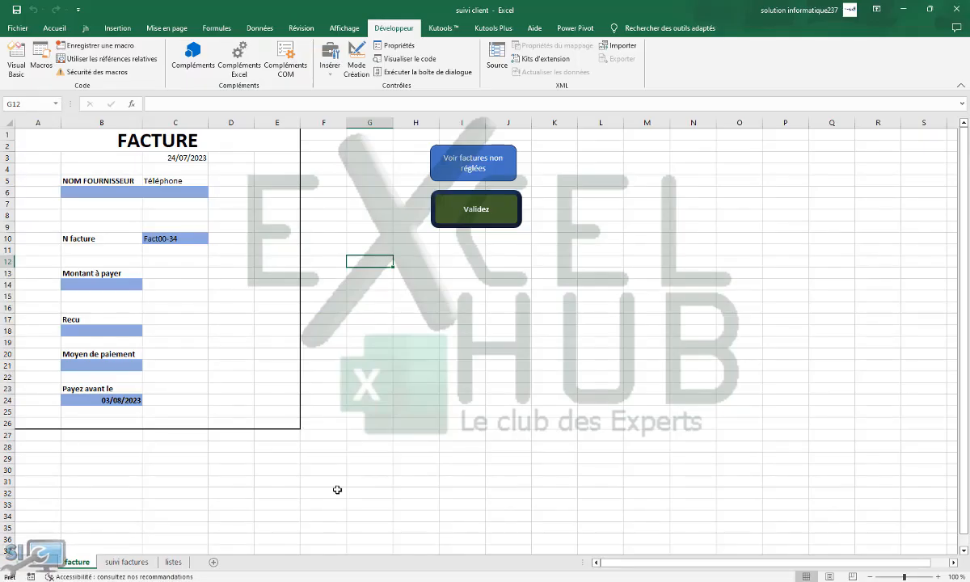
# Step: Delete the incomplete test record in row 2 of the suivi factures sheet
pyautogui.click(129, 561)
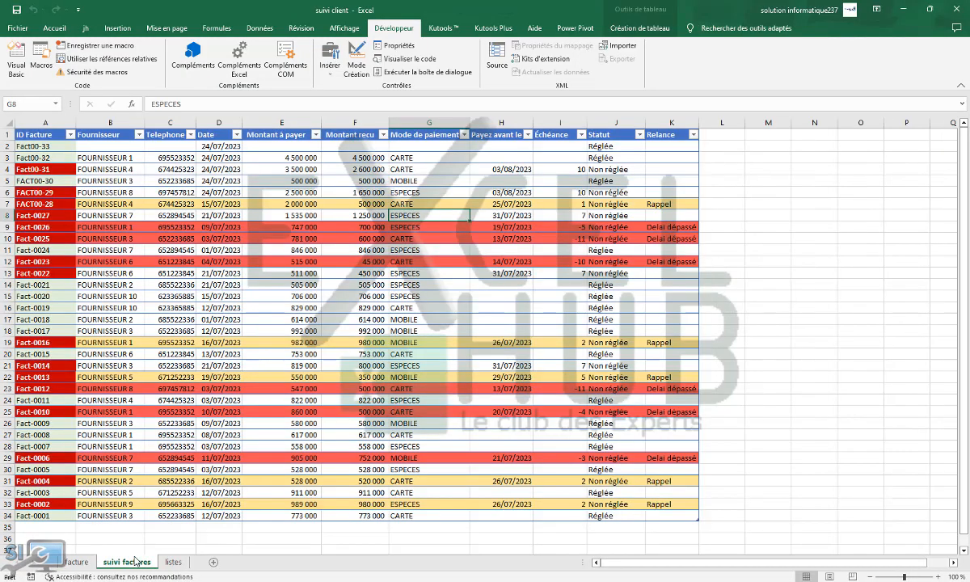
pyautogui.click(7, 146)
pyautogui.rightClick(8, 146)
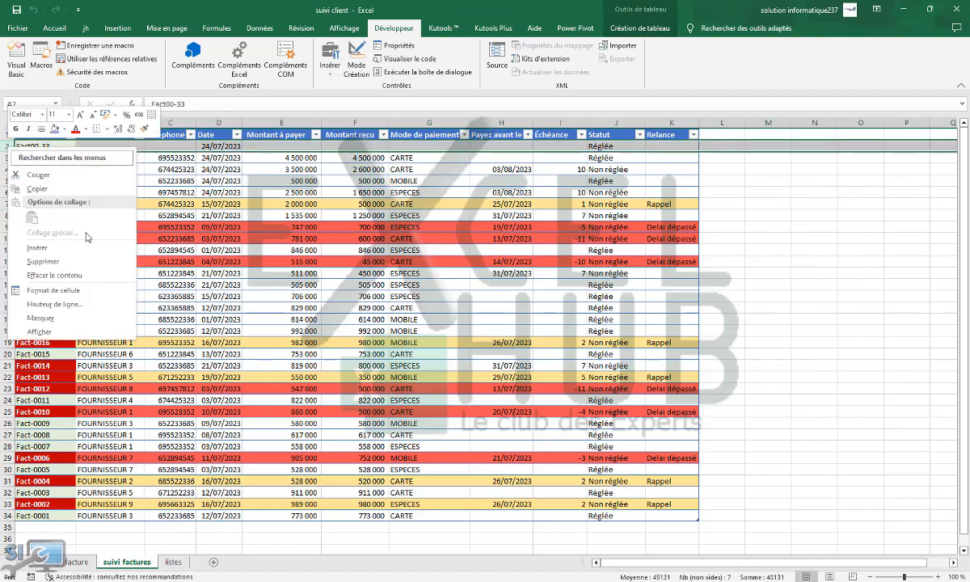
pyautogui.click(45, 261)
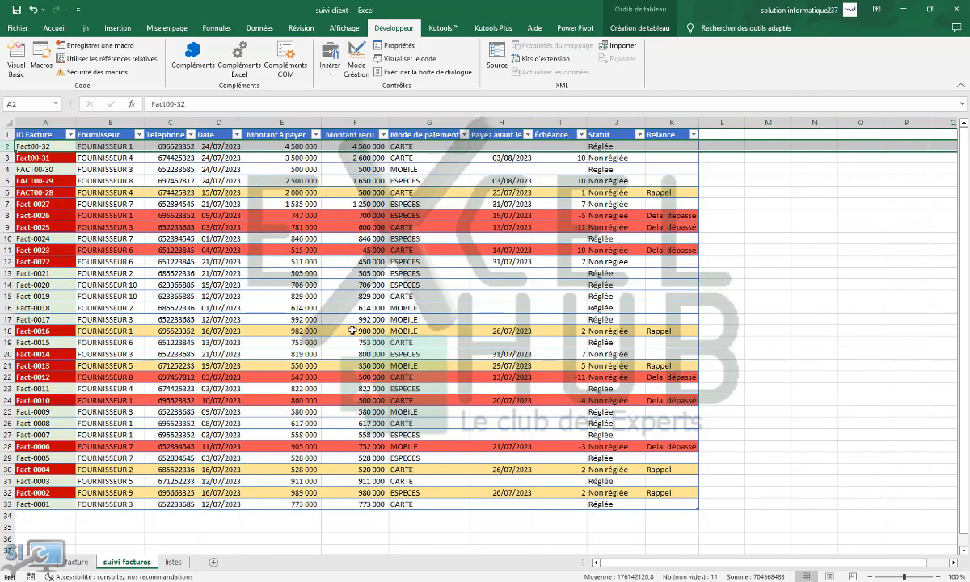
# Step: On the facture sheet, choose FOURNISSEUR 7 as the supplier and enter 100000 as the Montant à payer
pyautogui.click(75, 562)
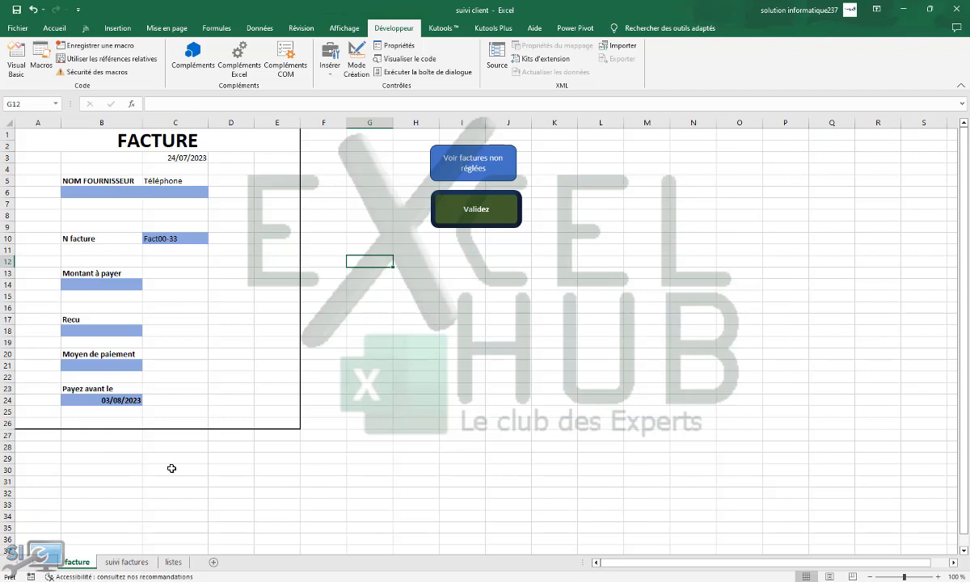
pyautogui.click(241, 261)
pyautogui.click(114, 196)
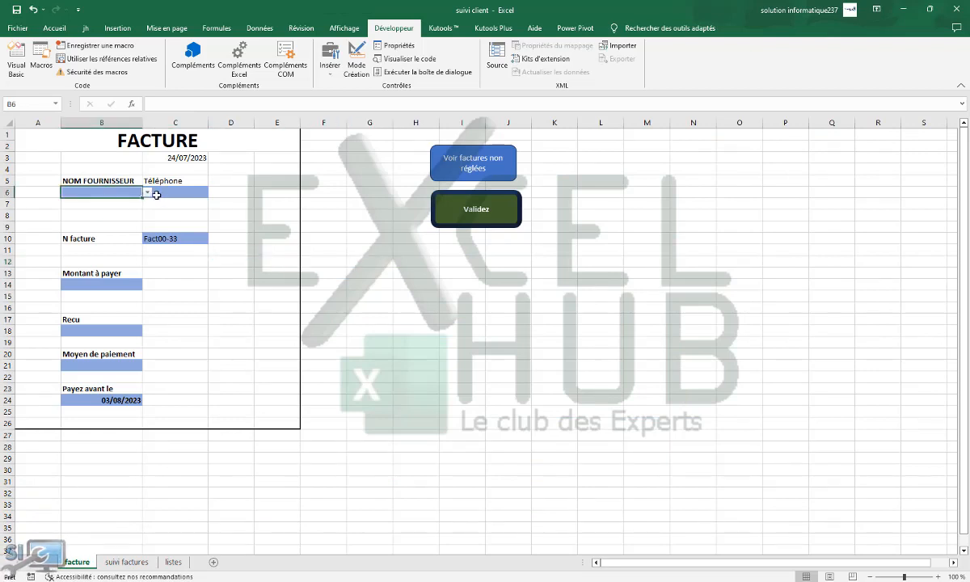
pyautogui.click(147, 192)
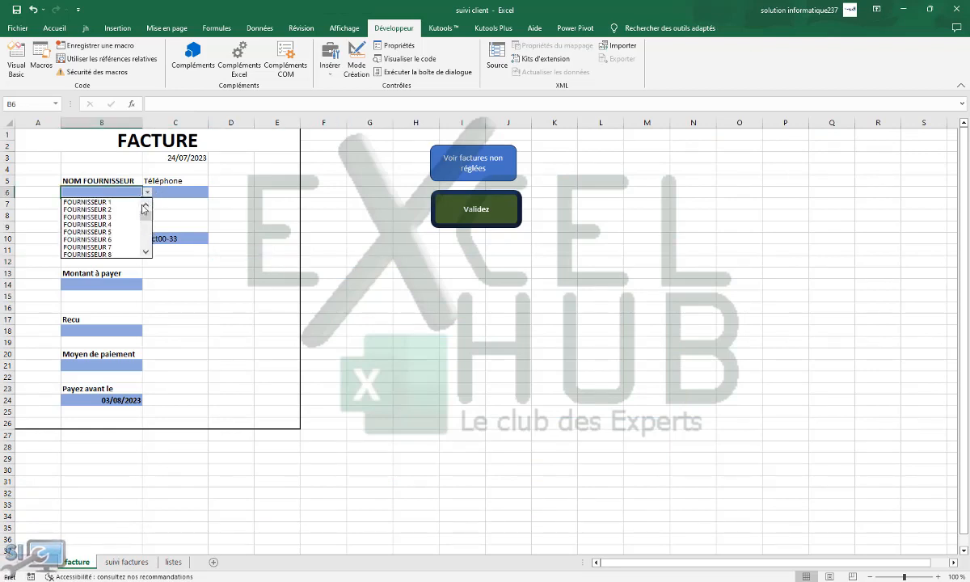
pyautogui.click(101, 236)
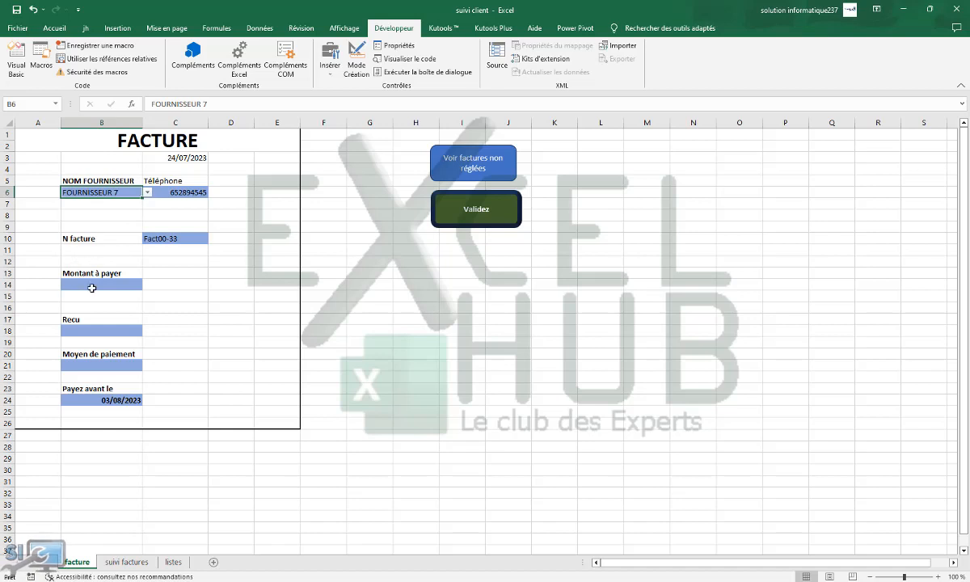
pyautogui.click(92, 283)
pyautogui.write('100000')
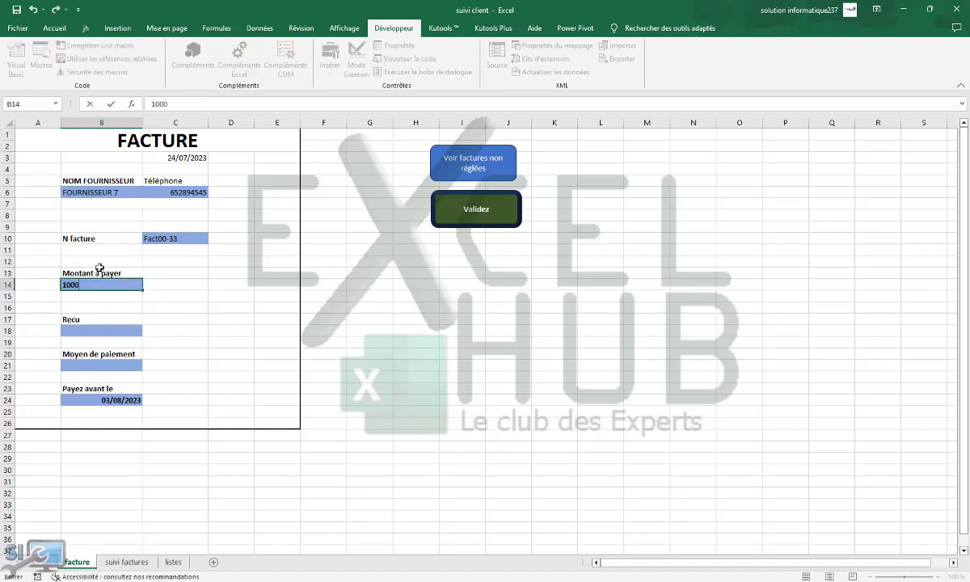
# Step: Enter 67000 as the Recu amount and choose MOBILE as the Moyen de paiement on the invoice form
pyautogui.click(125, 331)
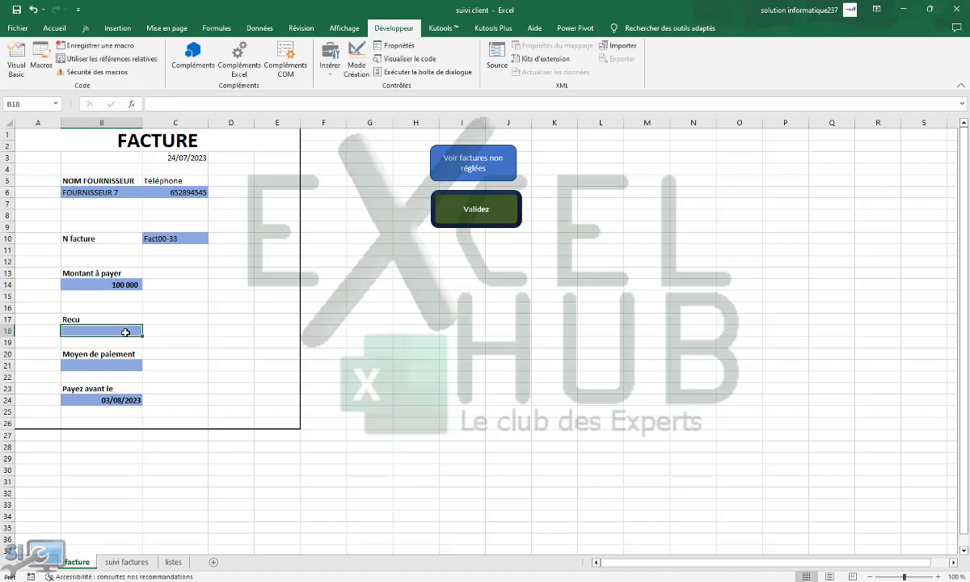
pyautogui.write('6')
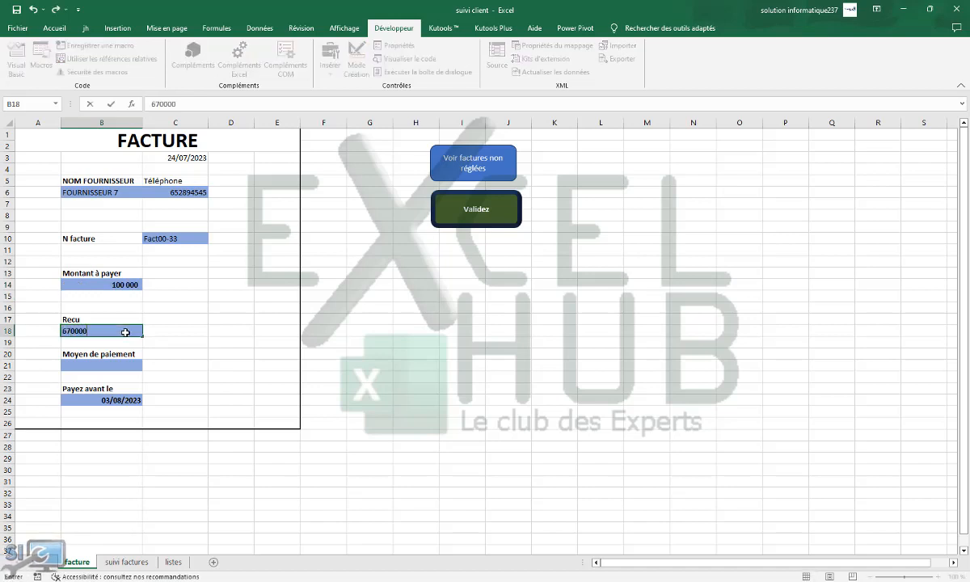
pyautogui.write('7 000')
pyautogui.press('Return')
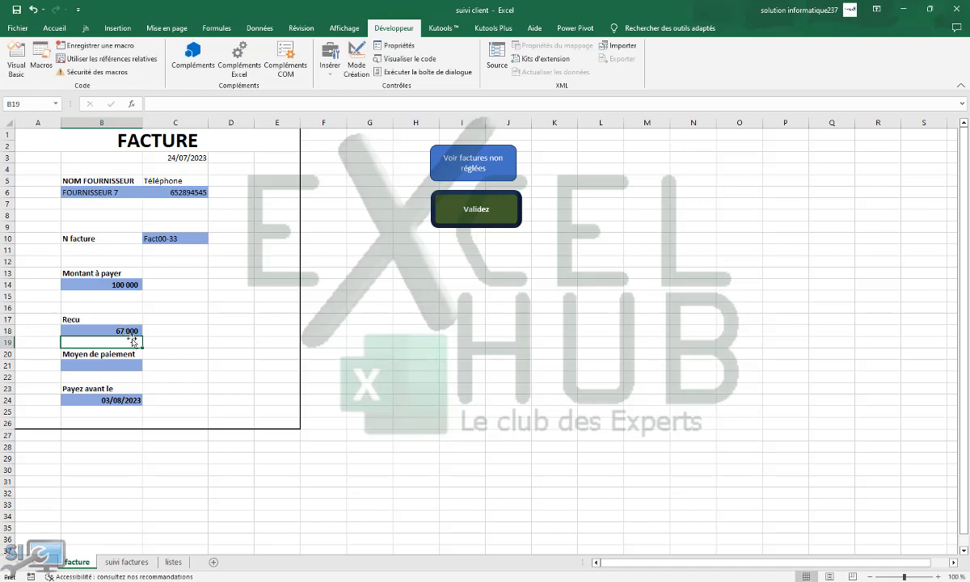
pyautogui.click(99, 375)
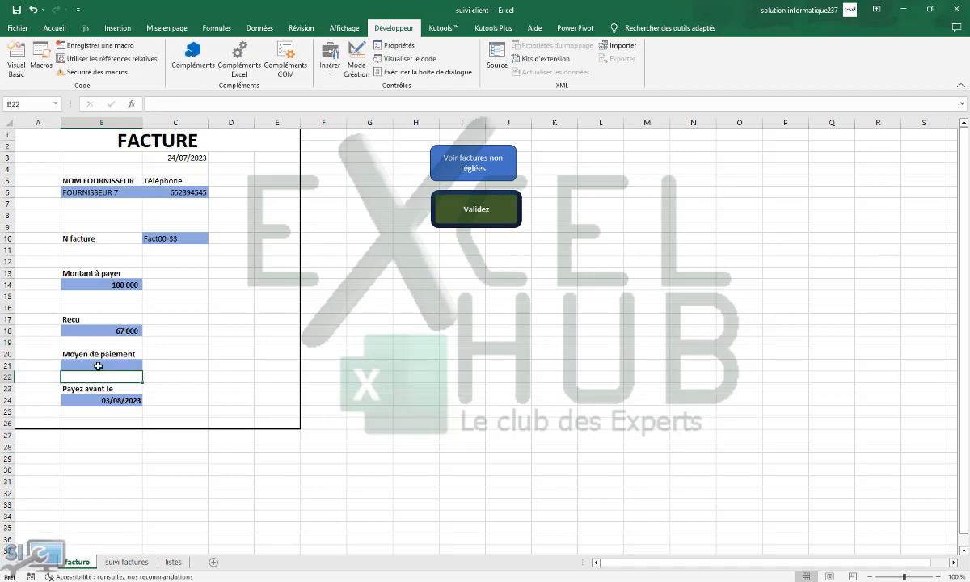
pyautogui.click(145, 365)
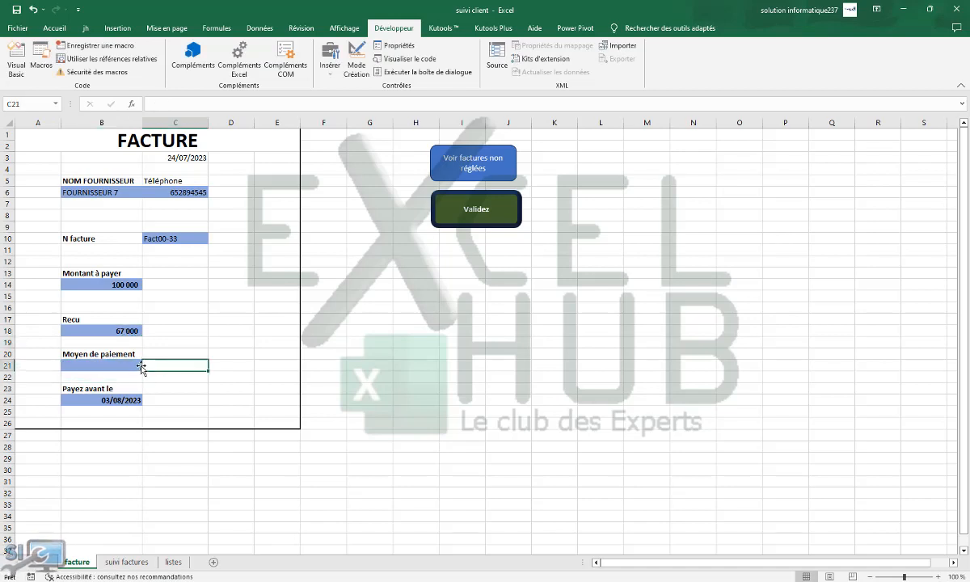
pyautogui.click(138, 365)
pyautogui.click(148, 365)
pyautogui.click(121, 383)
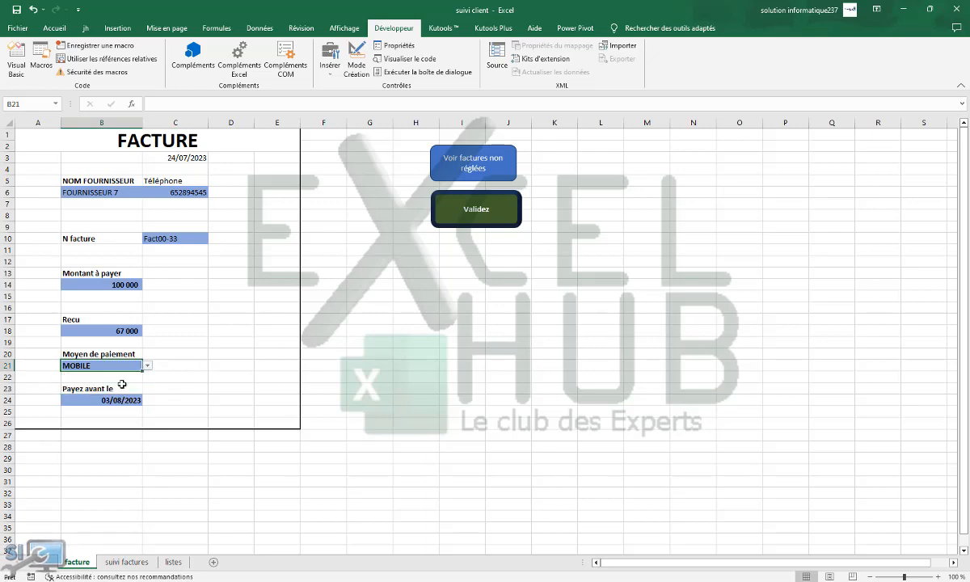
# Step: Submit the completed invoice with Validez and dismiss the confirmation message
pyautogui.click(197, 354)
pyautogui.click(472, 210)
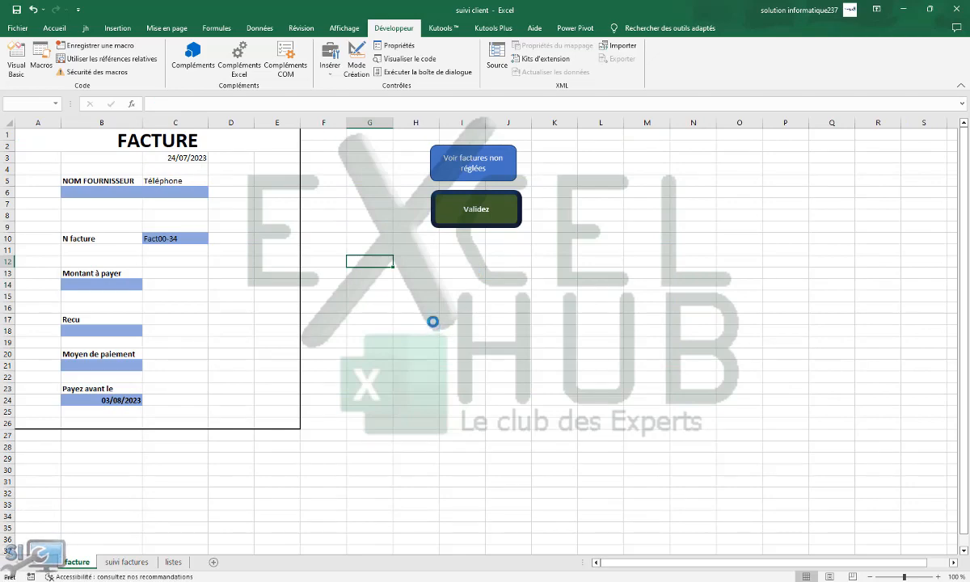
pyautogui.click(497, 331)
pyautogui.click(323, 422)
# Step: Check the newly transferred record in row 2 of the suivi factures table, including its Relance cell
pyautogui.click(121, 561)
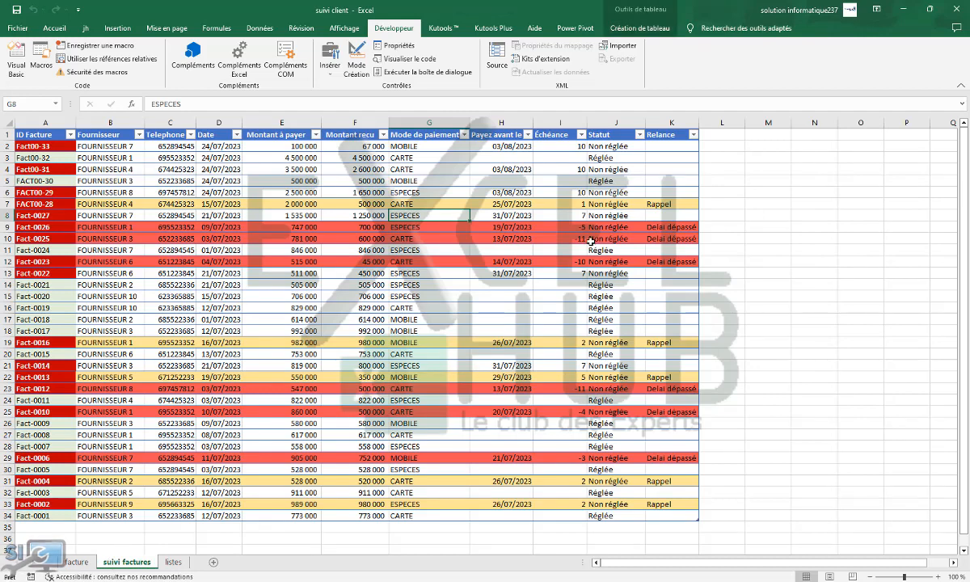
pyautogui.click(218, 158)
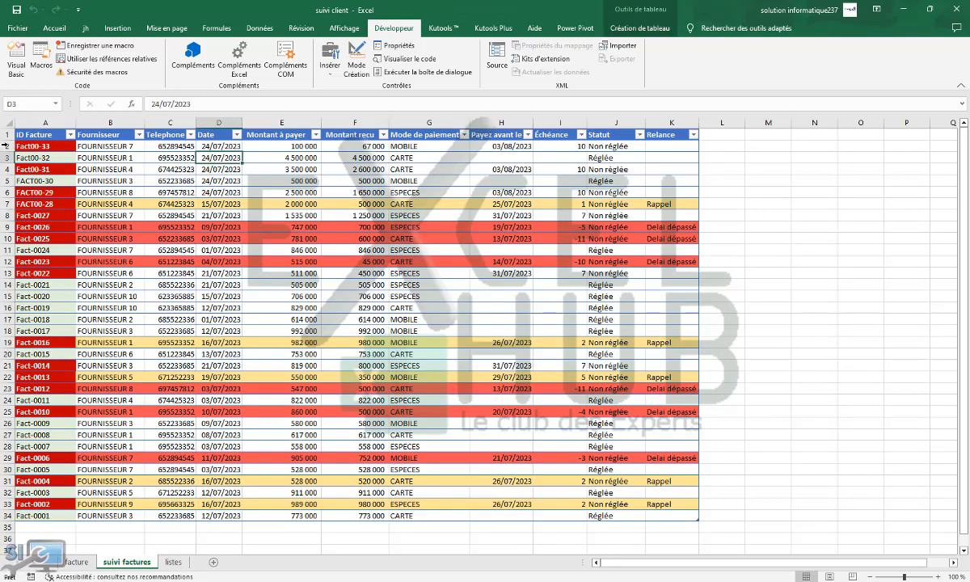
pyautogui.click(671, 147)
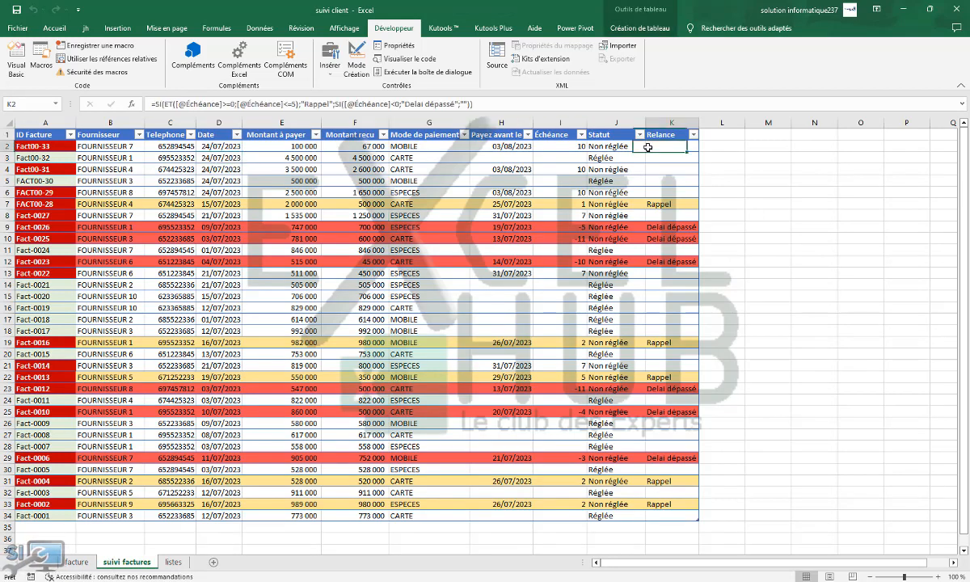
pyautogui.click(484, 195)
pyautogui.click(542, 299)
pyautogui.click(780, 184)
# Step: Review the formulas in the Payez avant le and Échéance columns of the suivi factures table
pyautogui.click(477, 170)
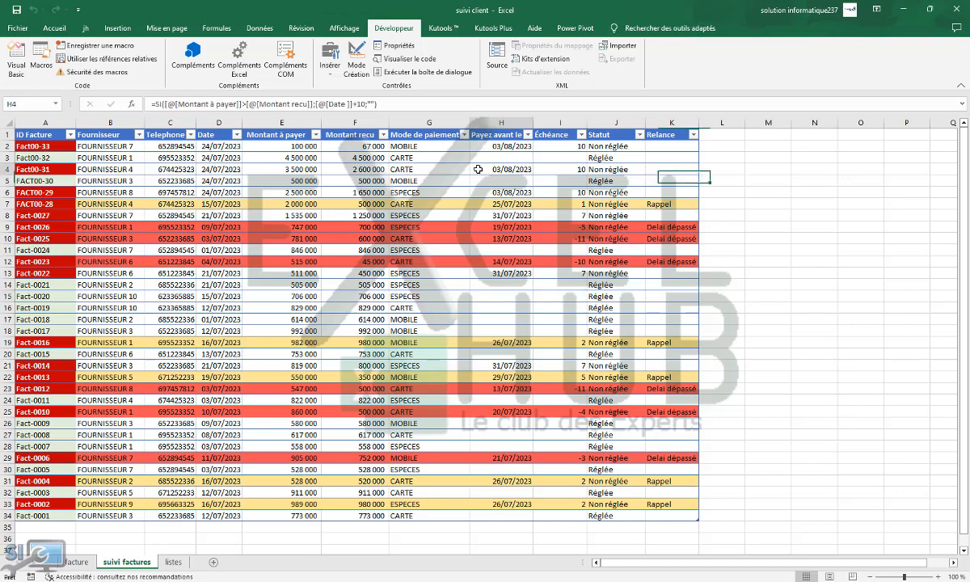
pyautogui.click(475, 216)
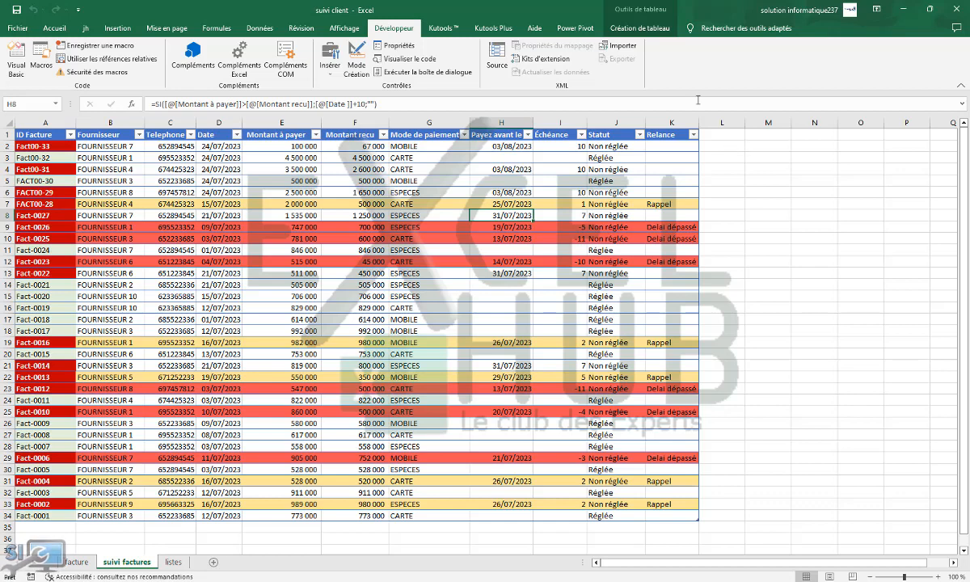
pyautogui.click(594, 193)
pyautogui.click(549, 285)
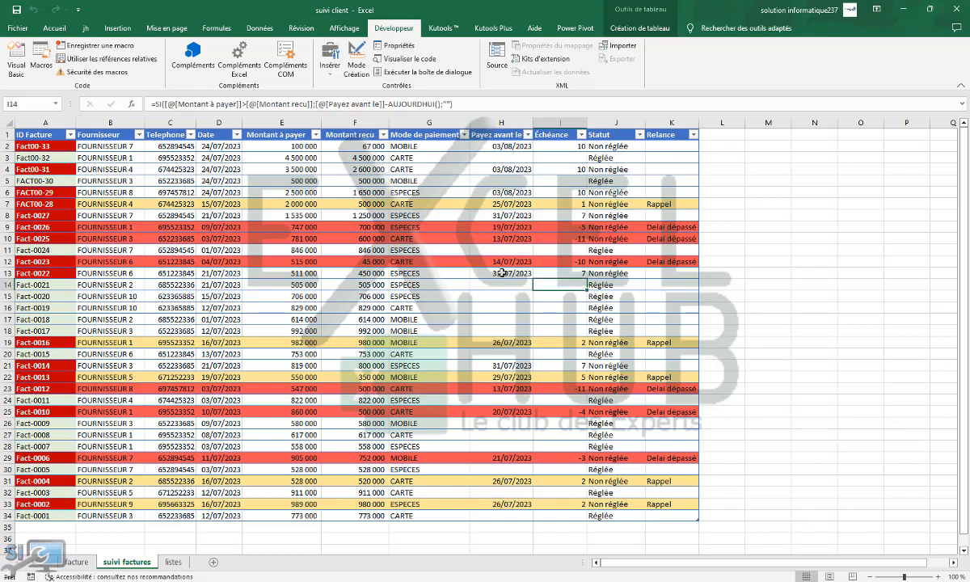
pyautogui.click(493, 182)
pyautogui.click(418, 171)
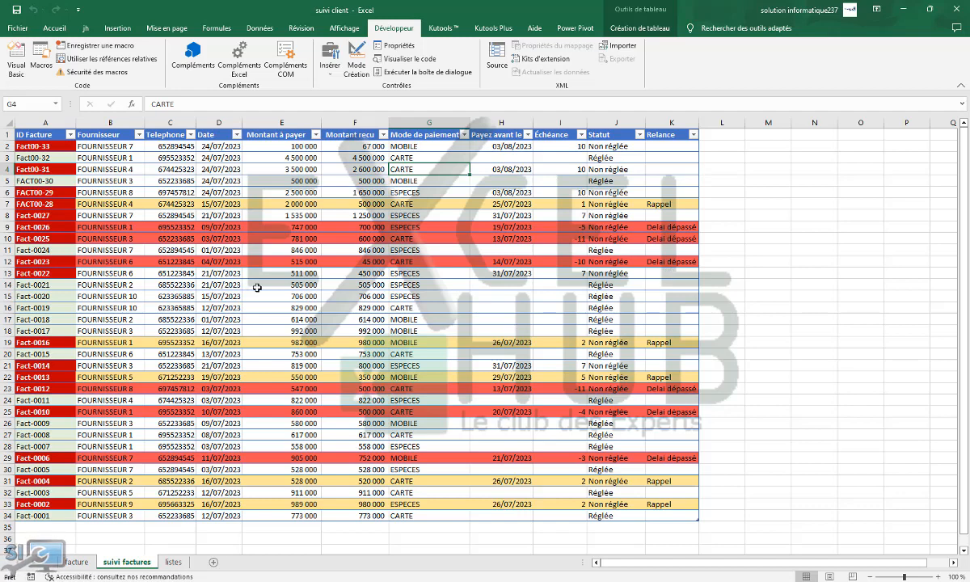
pyautogui.click(481, 273)
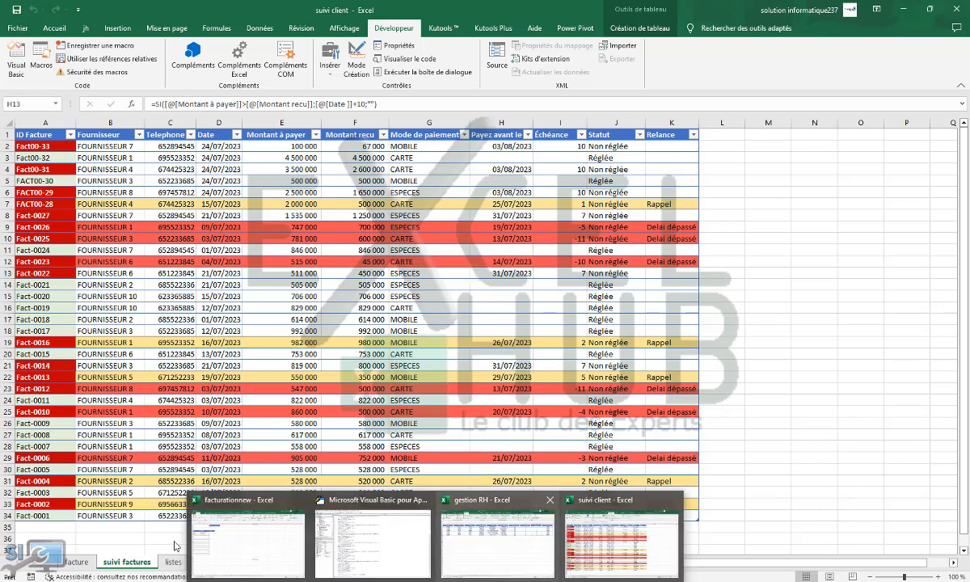
# Step: Switch to the Visual Basic editor, open UserForm1 of the suivi client project and move the toolbox clear of the form
pyautogui.click(363, 529)
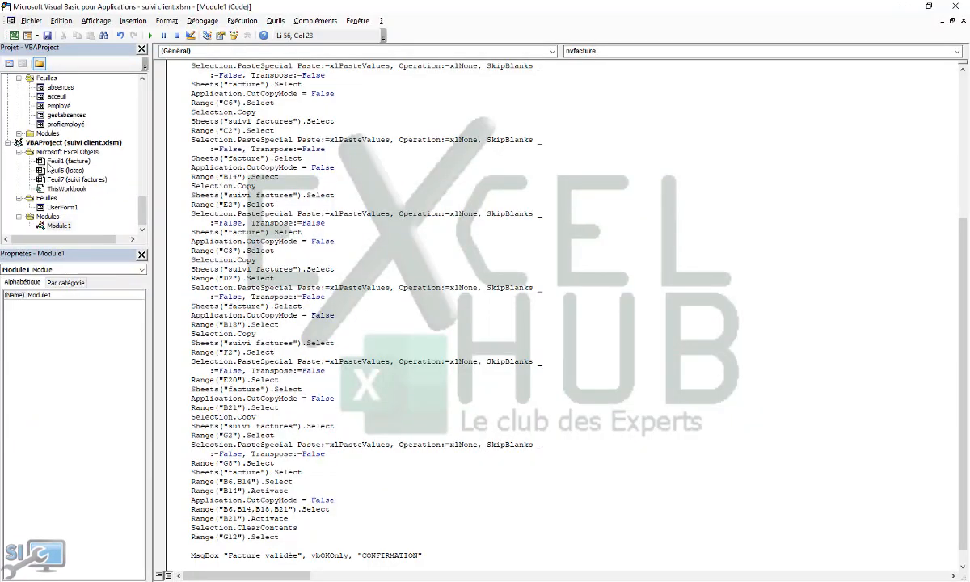
pyautogui.click(68, 208)
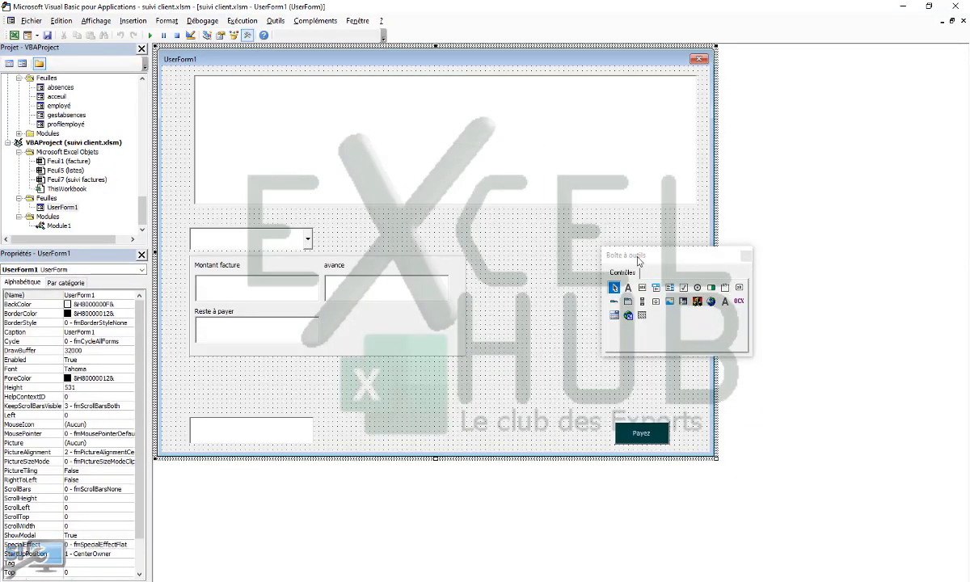
pyautogui.moveTo(638, 255); pyautogui.dragTo(769, 128)
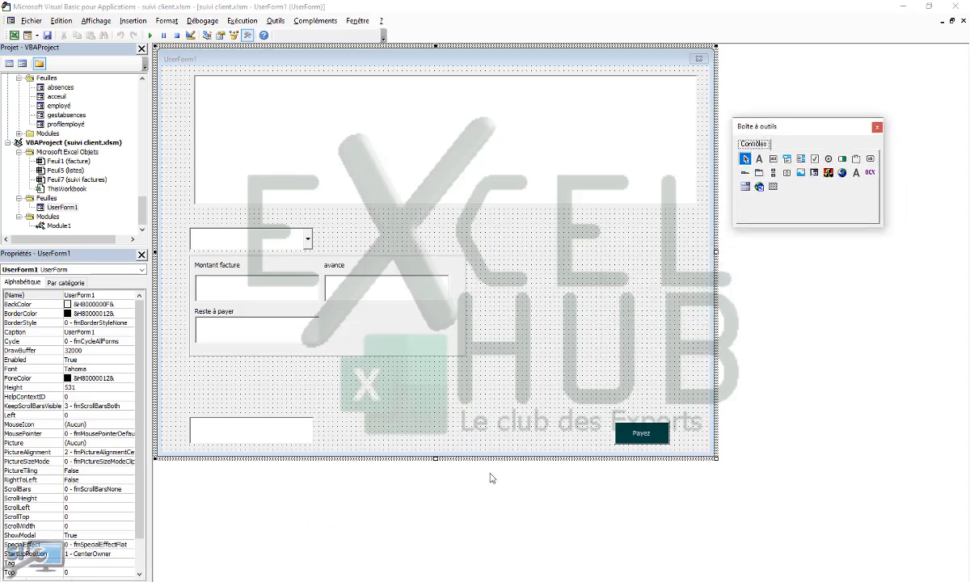
pyautogui.click(629, 300)
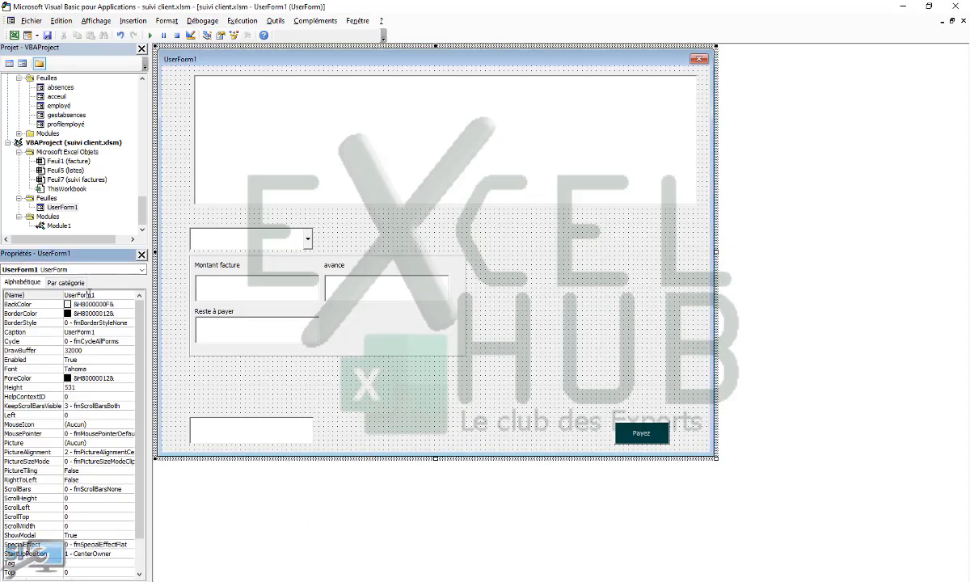
pyautogui.doubleClick(89, 293)
pyautogui.click(530, 340)
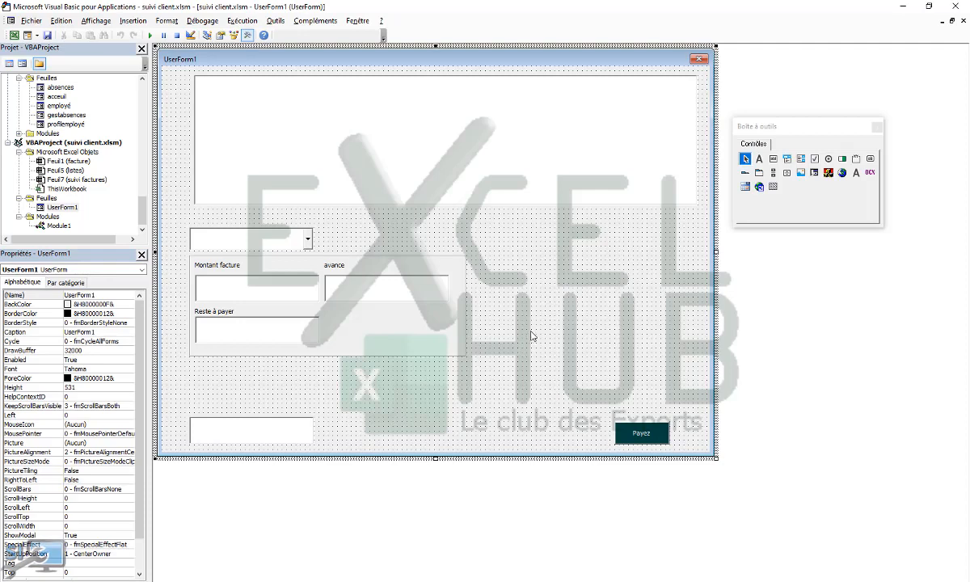
# Step: Inspect UserForm1's list box, combo box, and the Montant facture and avance text boxes with their properties
pyautogui.click(536, 148)
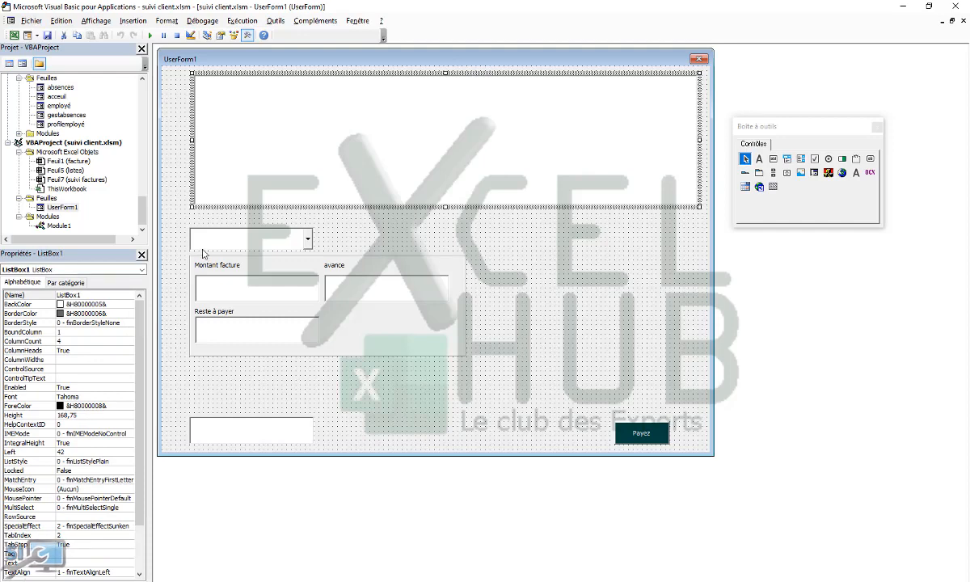
pyautogui.click(275, 238)
pyautogui.click(352, 216)
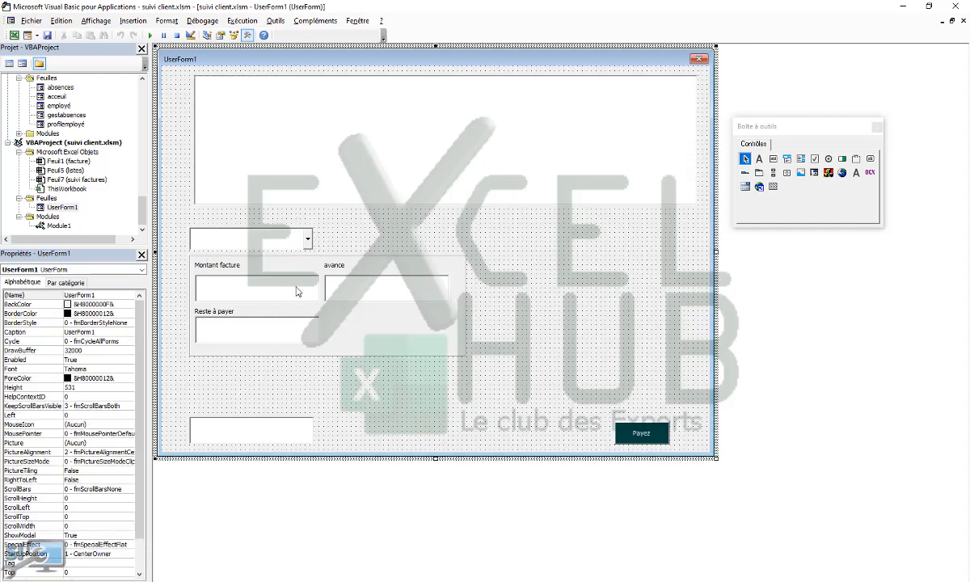
pyautogui.click(248, 300)
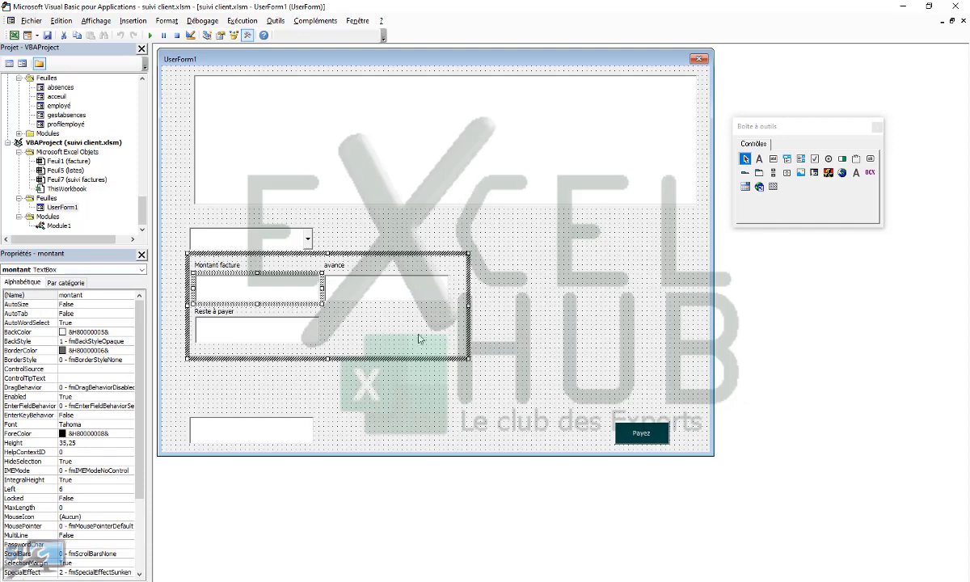
pyautogui.click(420, 295)
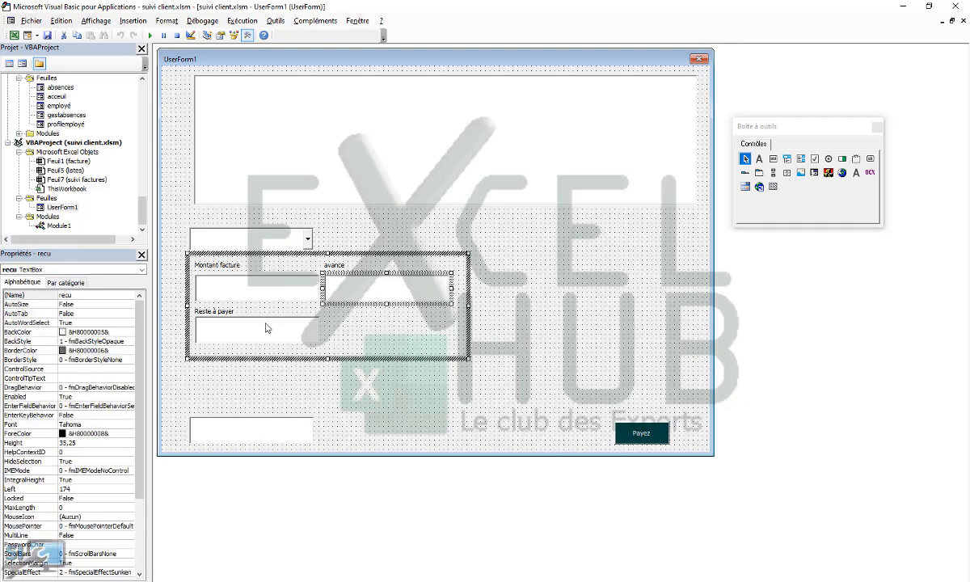
# Step: Move the payer text box up on UserForm1 so it sits just below the frame containing the amounts
pyautogui.click(289, 424)
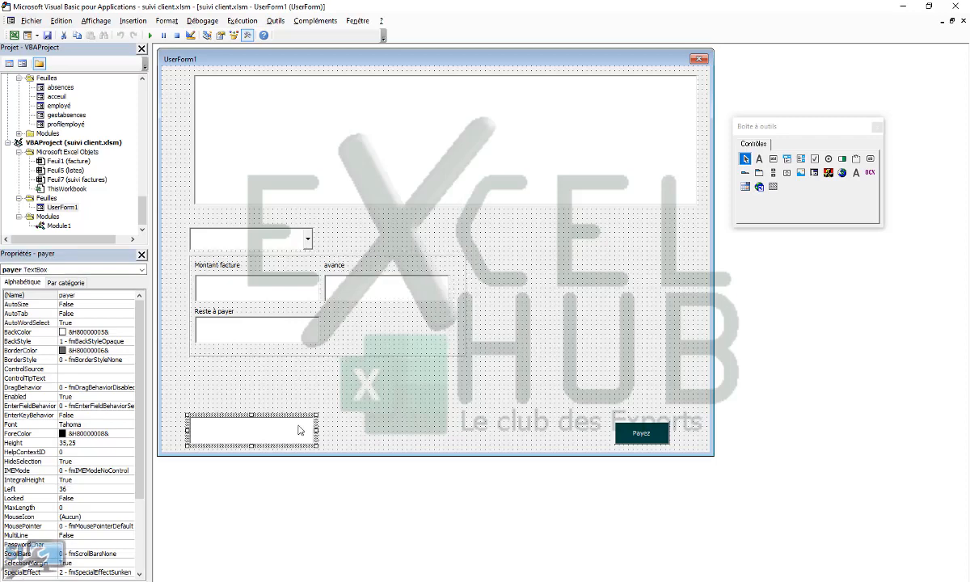
pyautogui.moveTo(293, 413); pyautogui.dragTo(288, 357)
pyautogui.click(421, 408)
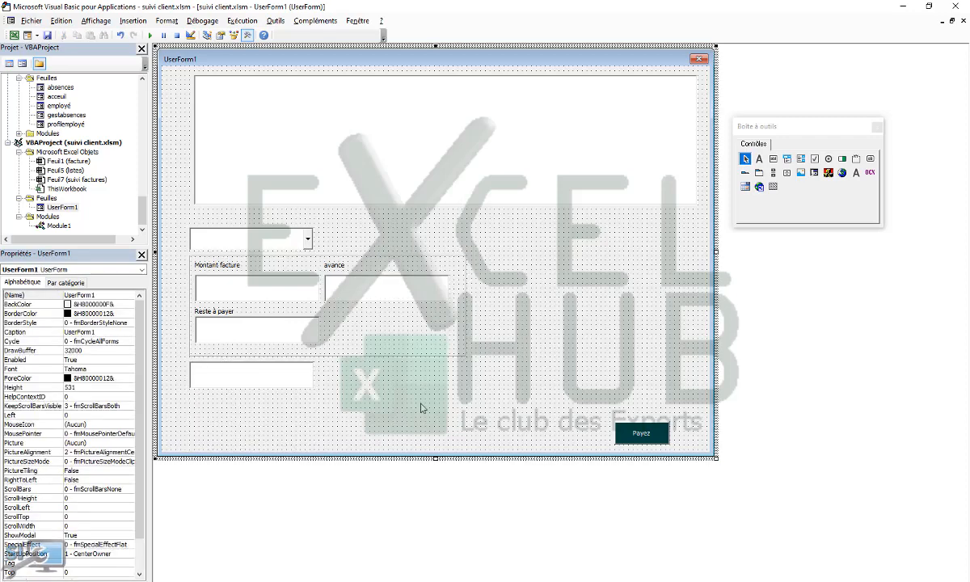
# Step: Switch back to Excel, add a new sheet between suivi factures and listes, and name it filtre facture non regle
pyautogui.click(15, 35)
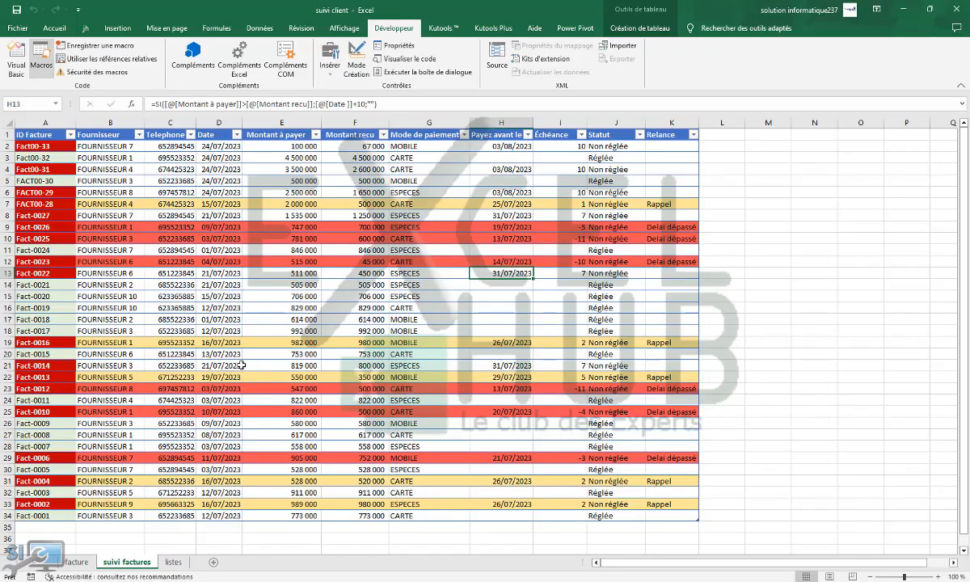
pyautogui.click(207, 562)
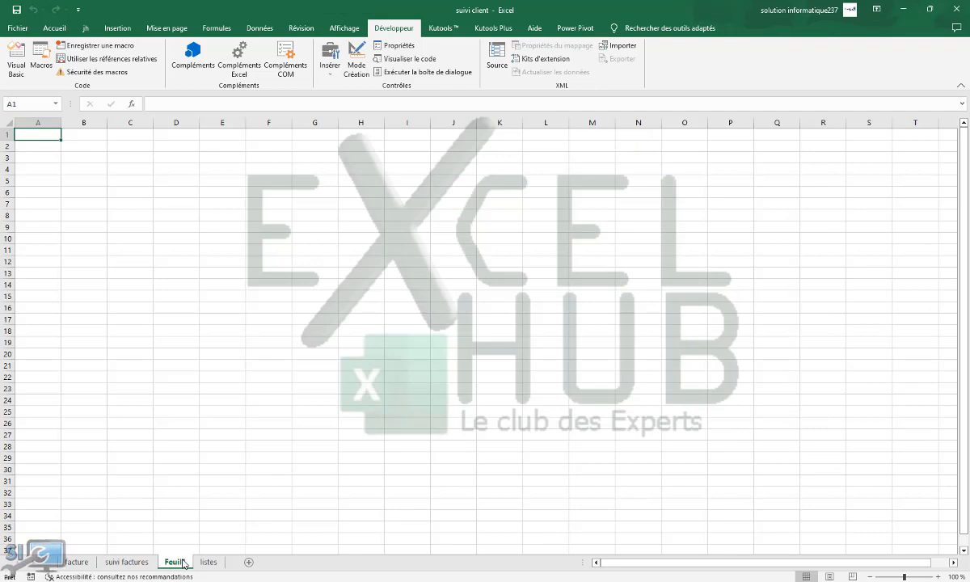
pyautogui.doubleClick(175, 561)
pyautogui.write('filtr')
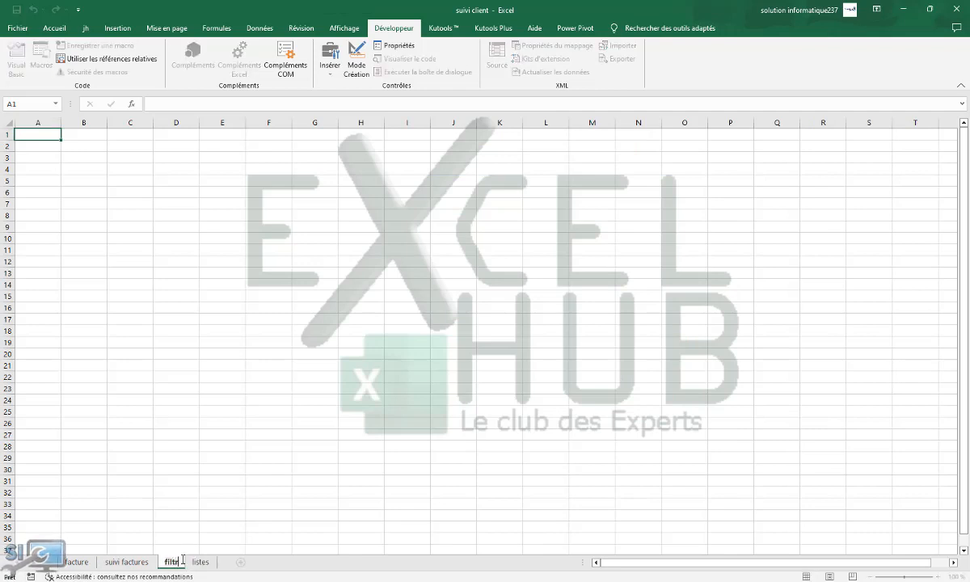
pyautogui.write('e pfa')
pyautogui.press('BackSpace')
pyautogui.write('fac')
pyautogui.press('BackSpace')
pyautogui.press('BackSpace')
pyautogui.press('BackSpace')
pyautogui.press('BackSpace')
pyautogui.write('facture')
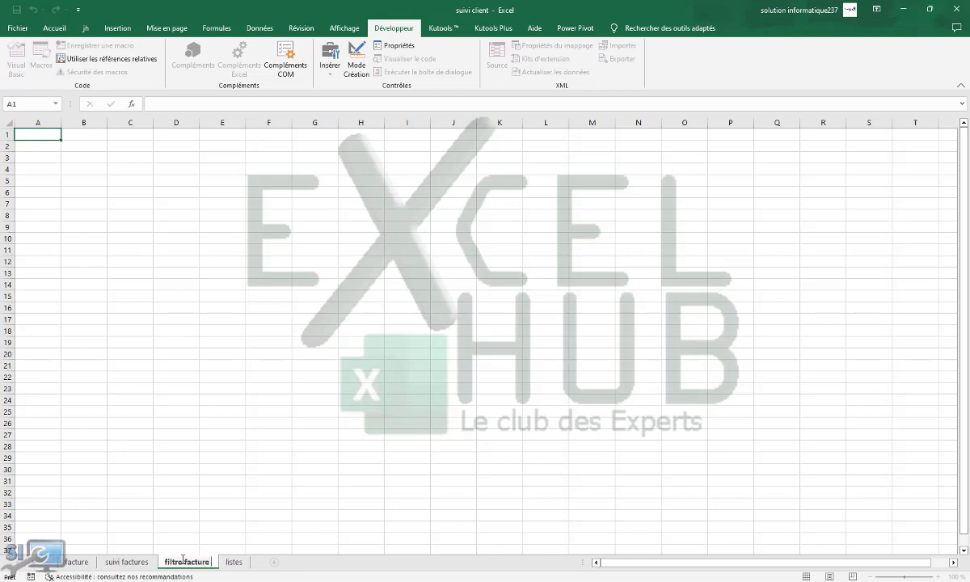
pyautogui.write(' nonregle')
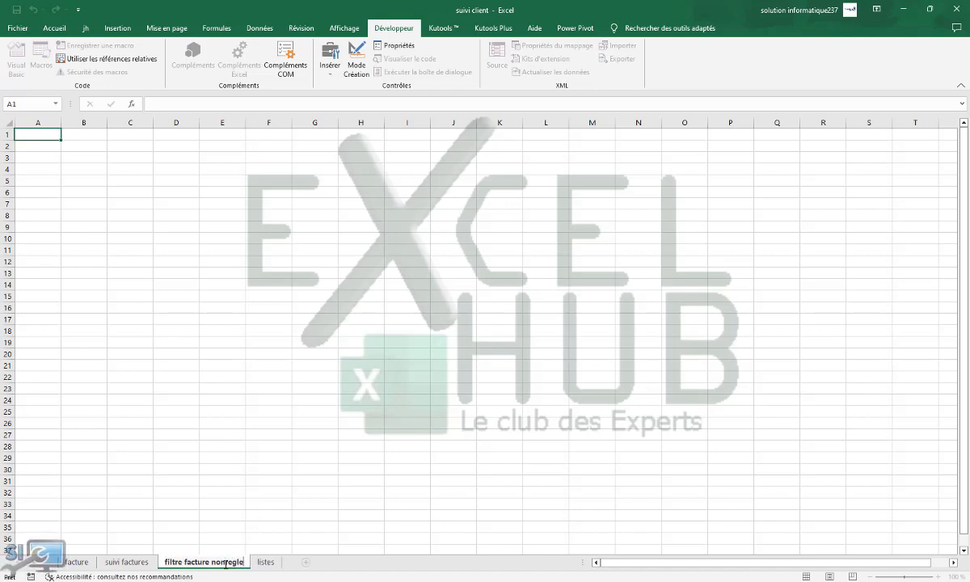
pyautogui.click(270, 518)
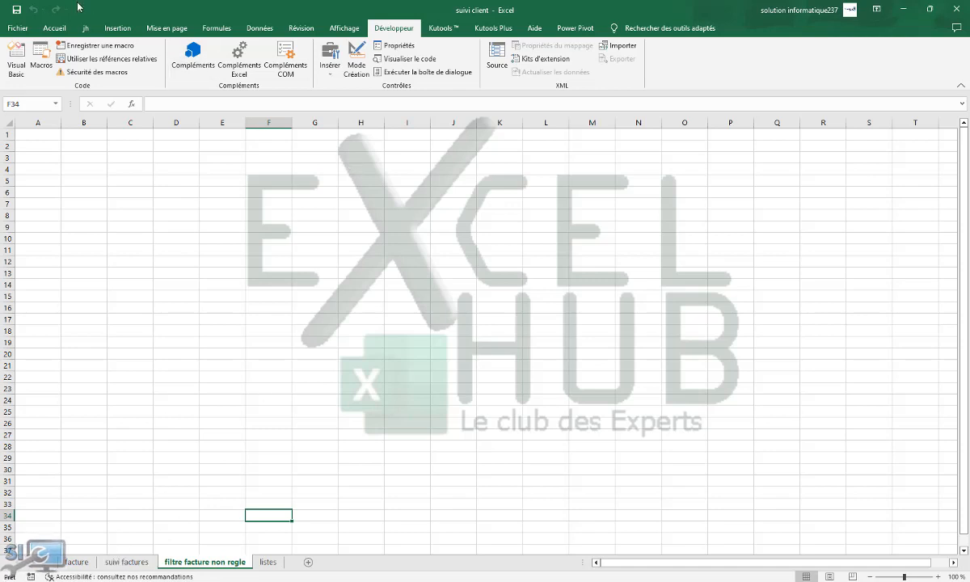
# Step: Copy the Statut header from the suivi factures table into cell B1 of the filtre facture non regle sheet
pyautogui.click(50, 28)
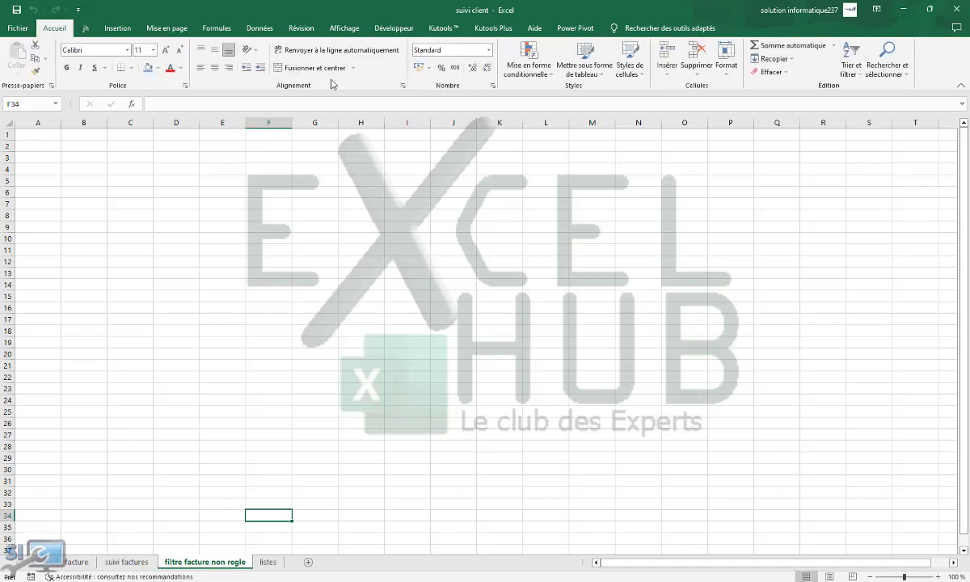
pyautogui.click(257, 28)
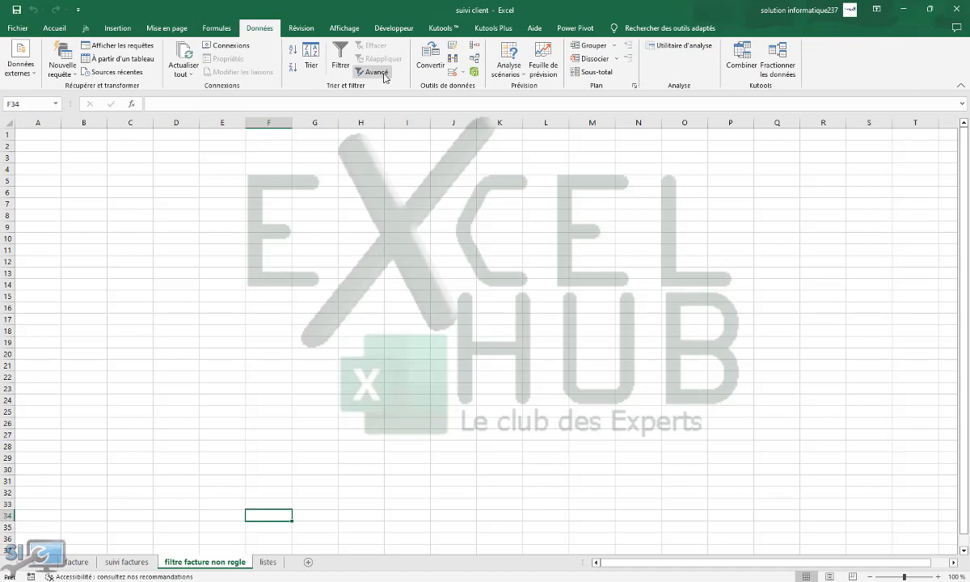
pyautogui.click(73, 562)
pyautogui.click(127, 561)
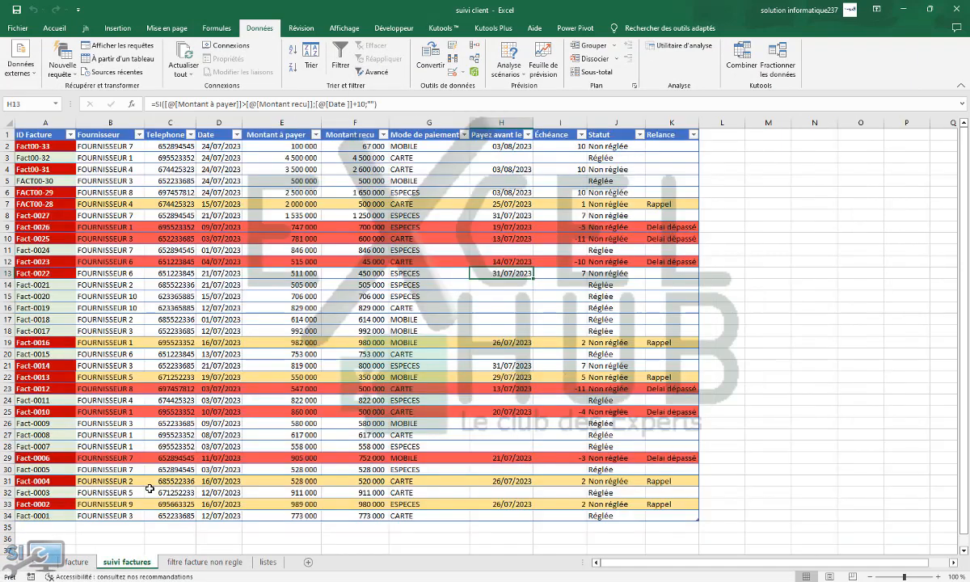
pyautogui.click(41, 134)
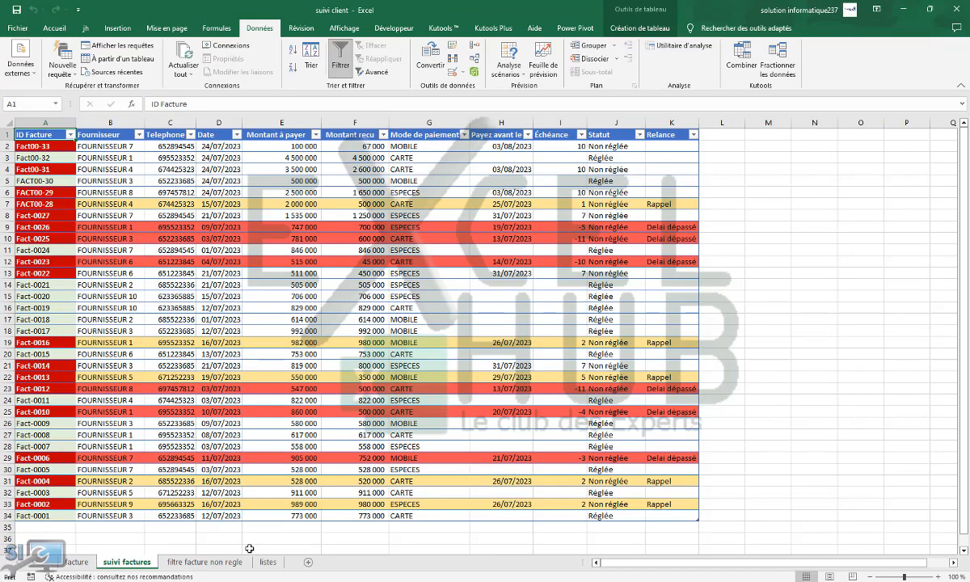
pyautogui.click(602, 136)
pyautogui.hotkey('ctrl', 'c')
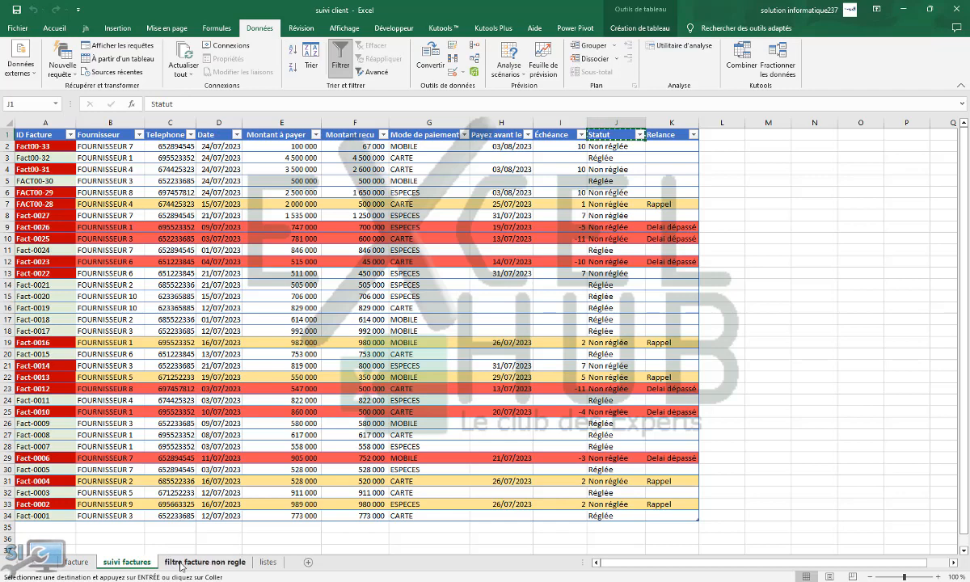
pyautogui.click(205, 561)
pyautogui.click(90, 131)
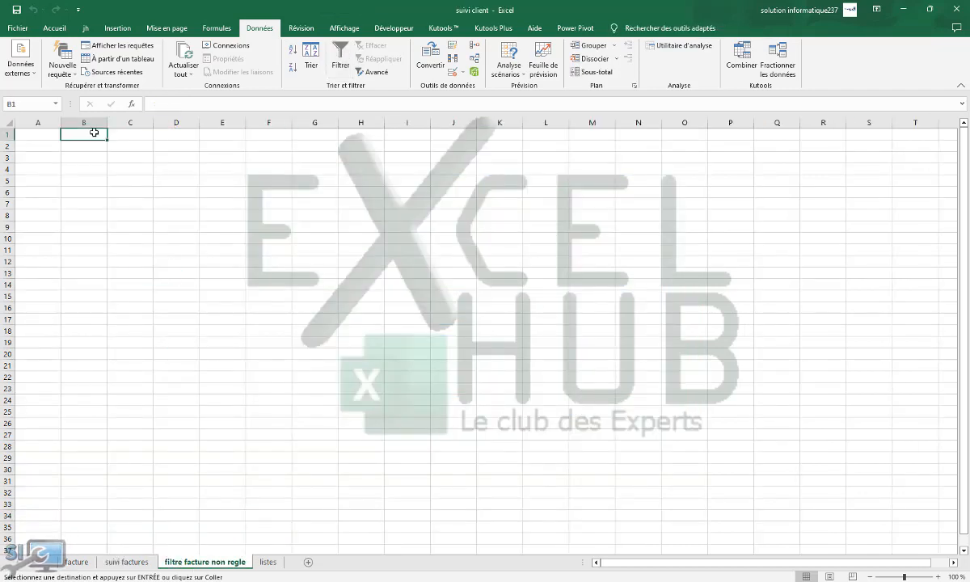
pyautogui.rightClick(94, 132)
pyautogui.click(119, 204)
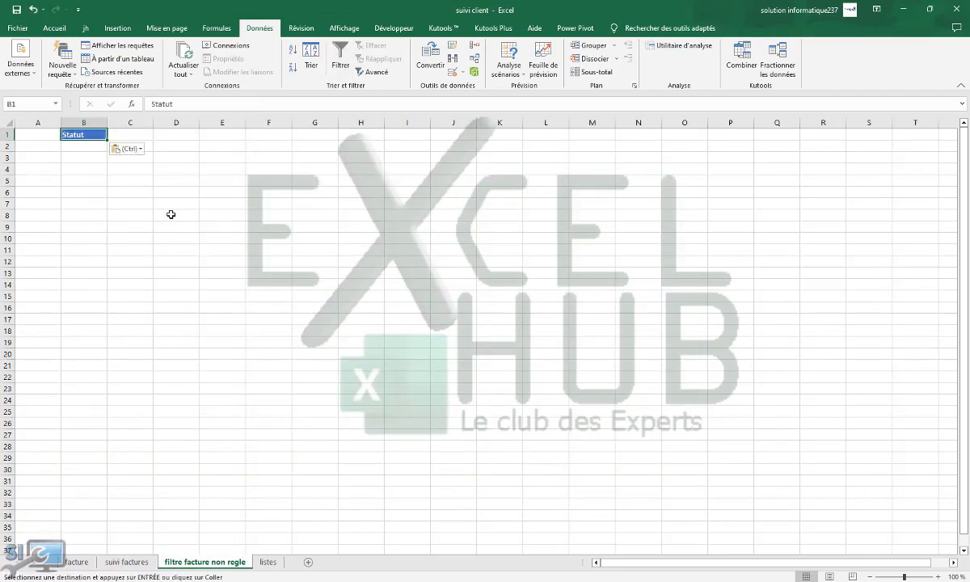
pyautogui.press('Escape')
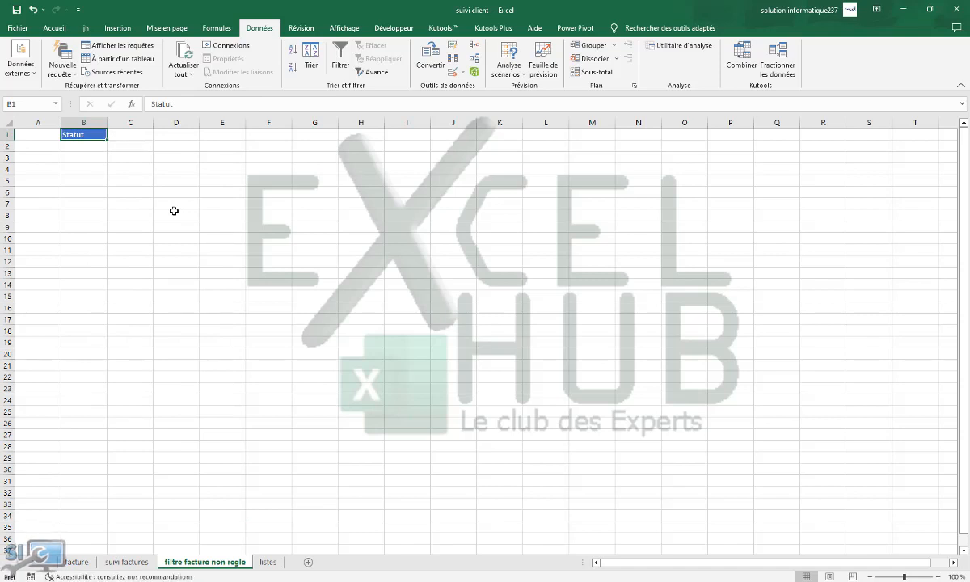